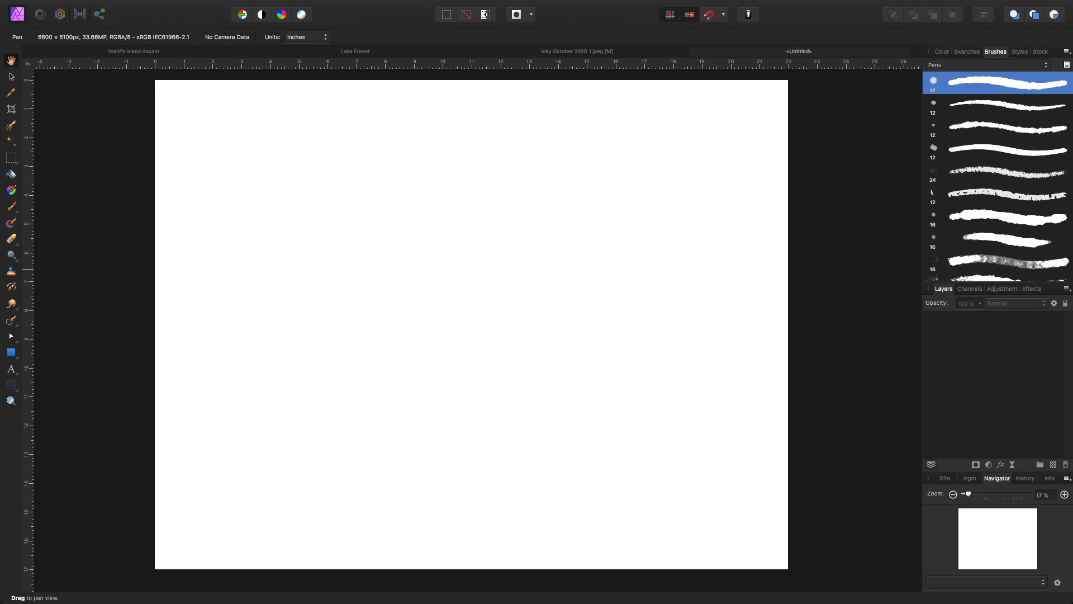
- Add a new pixel layer and choose a 12 px brush from the Pencils category for the Paint Brush tool
{"action": "key", "text": "b"}
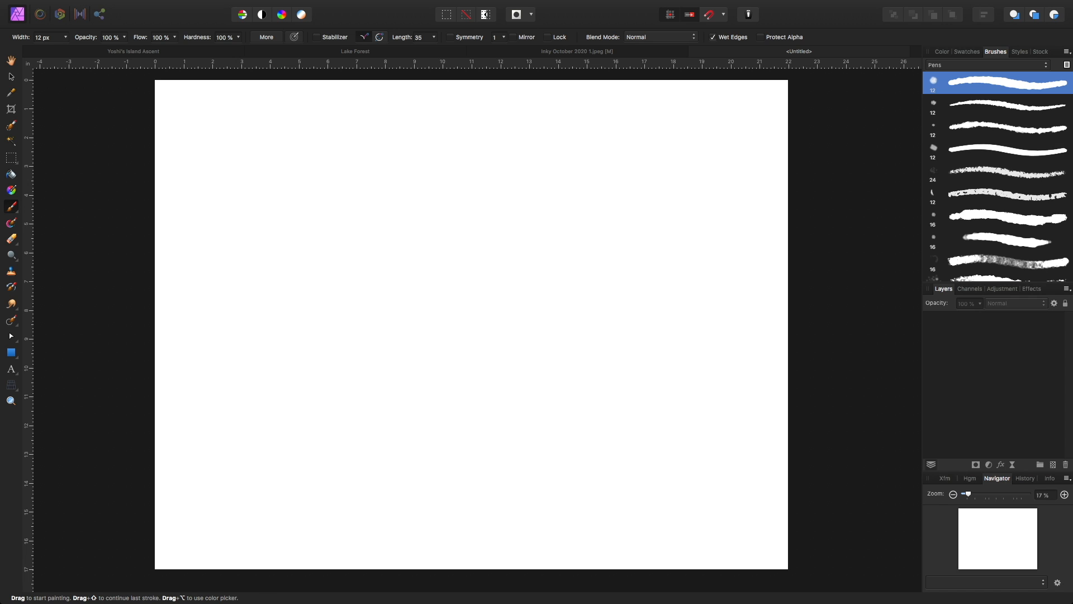
{"action": "left_click", "coordinate": [1054, 464]}
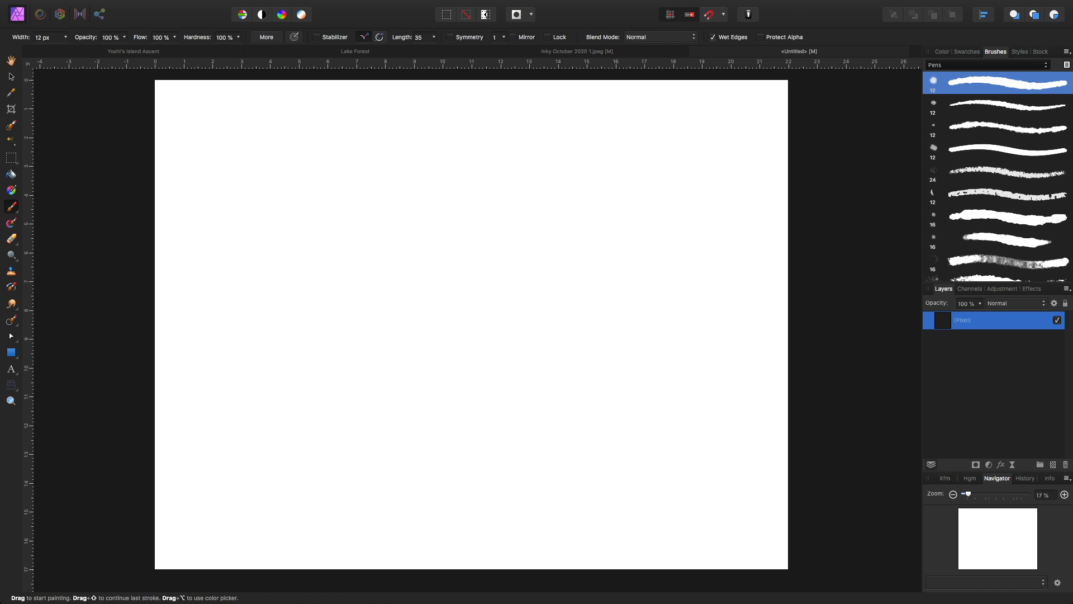
{"action": "left_click", "coordinate": [973, 56]}
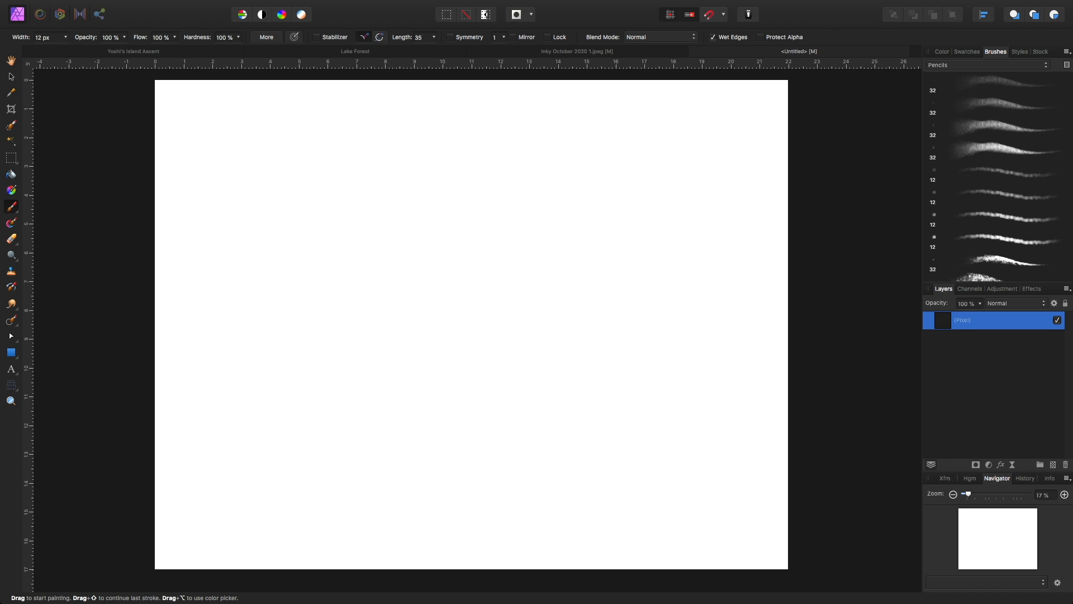
{"action": "left_click", "coordinate": [998, 194]}
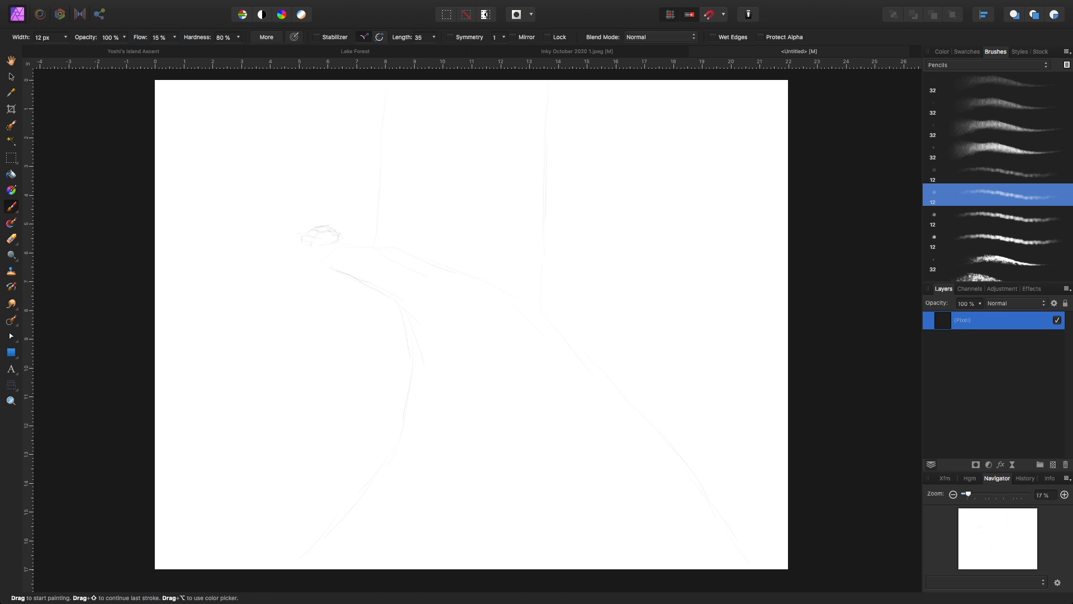
- Erase the small car-like shape at the far end of the sketched road with the eraser enlarged to 56 px
{"action": "key", "text": "e"}
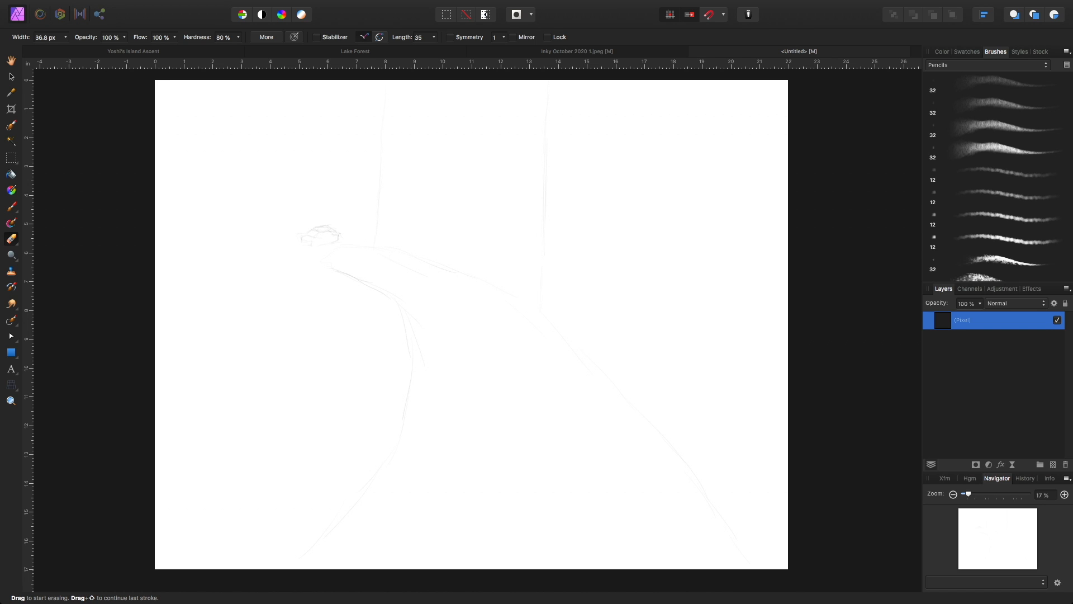
{"action": "key", "text": "bracketright"}
{"action": "key", "text": "bracketright"}
{"action": "key", "text": "b"}
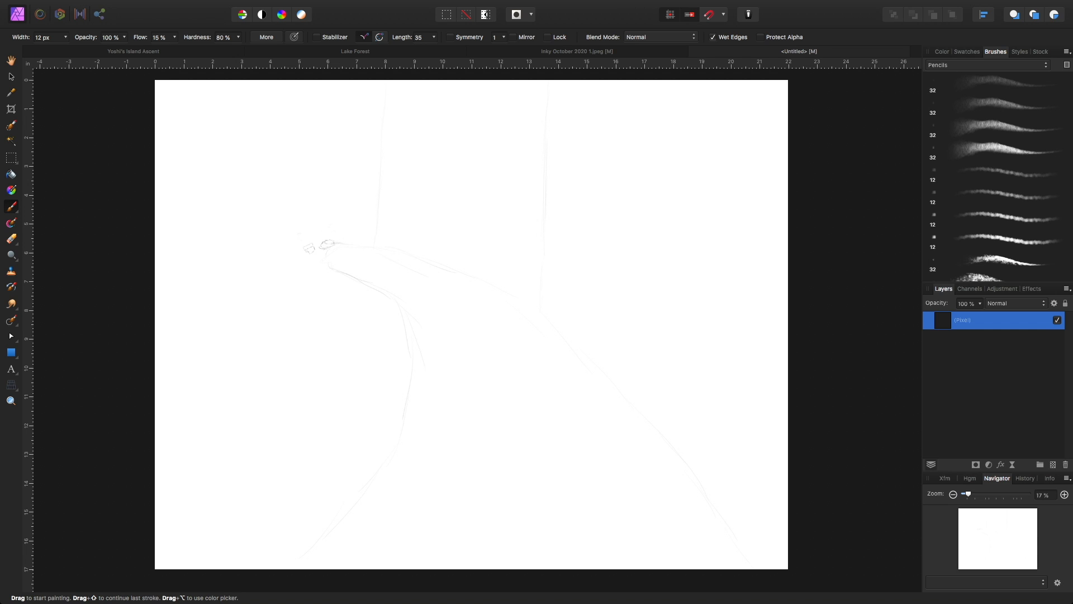
- Sketch a box-shaped building in pencil beside the road's right edge
{"action": "left_click_drag", "start_coordinate": [545, 308], "coordinate": [591, 282]}
{"action": "left_click_drag", "start_coordinate": [590, 280], "coordinate": [622, 289]}
{"action": "key", "text": "e"}
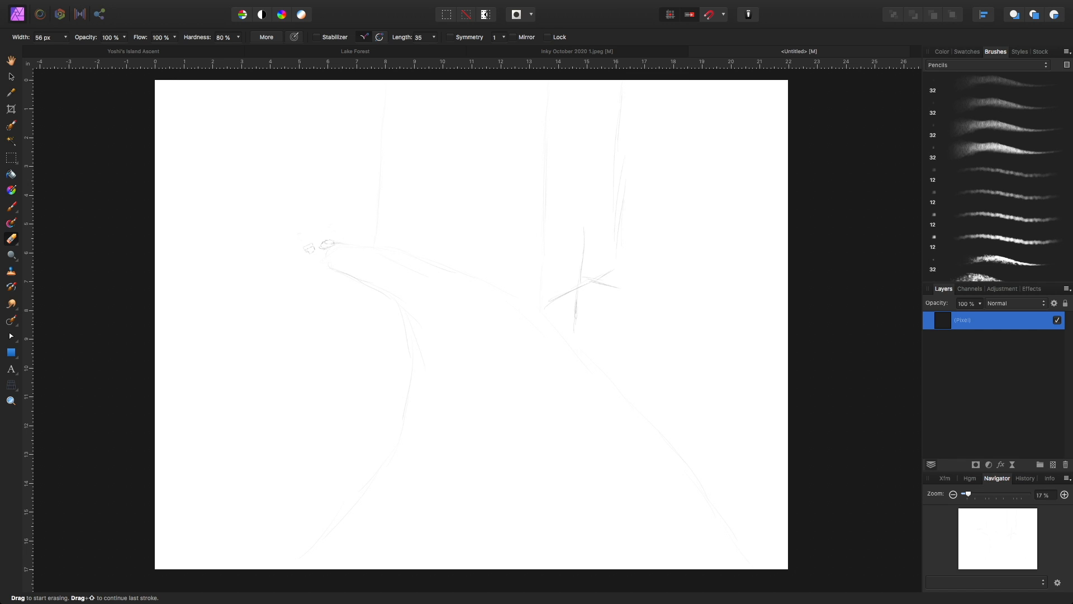
{"action": "key", "text": "b"}
{"action": "left_click_drag", "start_coordinate": [618, 288], "coordinate": [634, 293]}
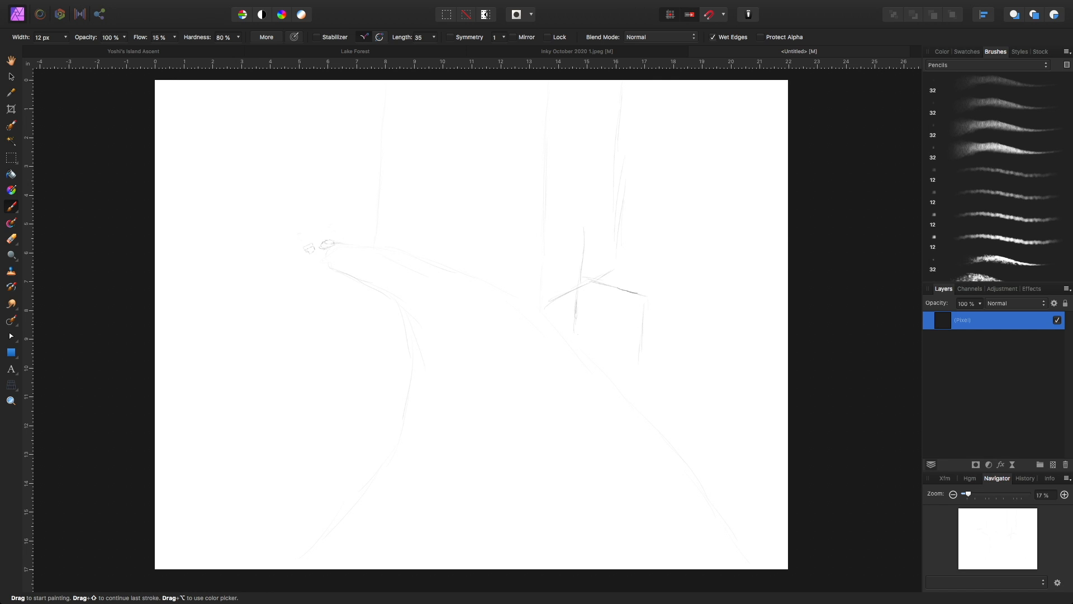
{"action": "left_click_drag", "start_coordinate": [576, 337], "coordinate": [615, 361]}
{"action": "left_click_drag", "start_coordinate": [642, 366], "coordinate": [671, 348]}
- Sketch rectangular background towers and the corner of a large foreground building on the right side of the road
{"action": "left_click_drag", "start_coordinate": [656, 168], "coordinate": [655, 195]}
{"action": "left_click_drag", "start_coordinate": [719, 146], "coordinate": [717, 173]}
{"action": "left_click_drag", "start_coordinate": [704, 284], "coordinate": [683, 434]}
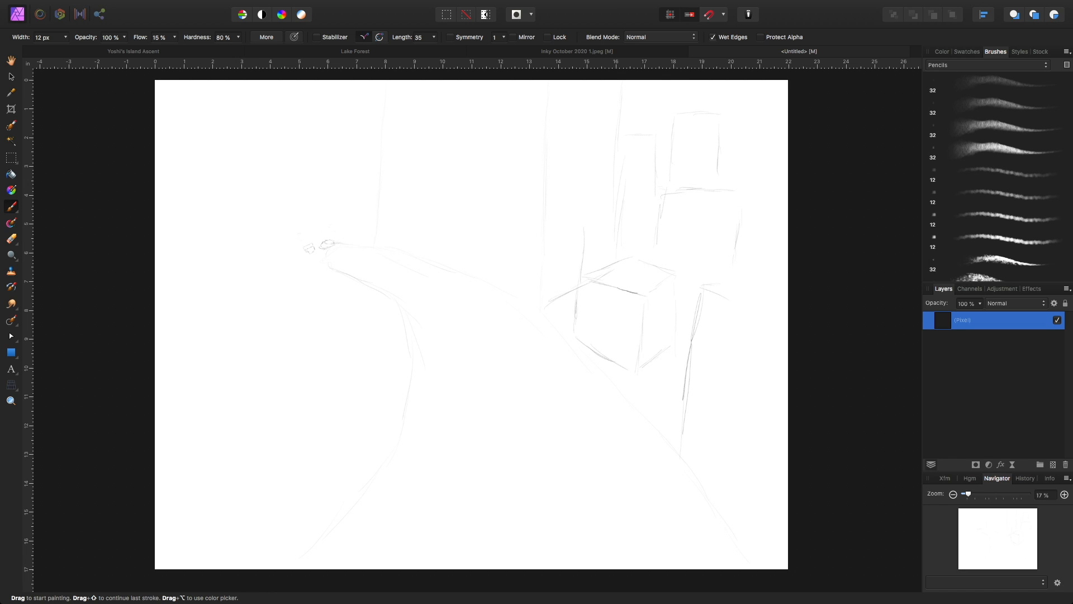
{"action": "left_click_drag", "start_coordinate": [707, 287], "coordinate": [782, 334]}
- Sketch two box-shaped buildings in pencil on the left side of the road
{"action": "left_click_drag", "start_coordinate": [325, 394], "coordinate": [411, 370]}
{"action": "left_click_drag", "start_coordinate": [297, 239], "coordinate": [297, 257]}
{"action": "left_click_drag", "start_coordinate": [194, 269], "coordinate": [193, 298]}
- Add a second pixel layer for inking and choose the first 12 px brush from the Pens category
{"action": "key", "text": "super+shift+n"}
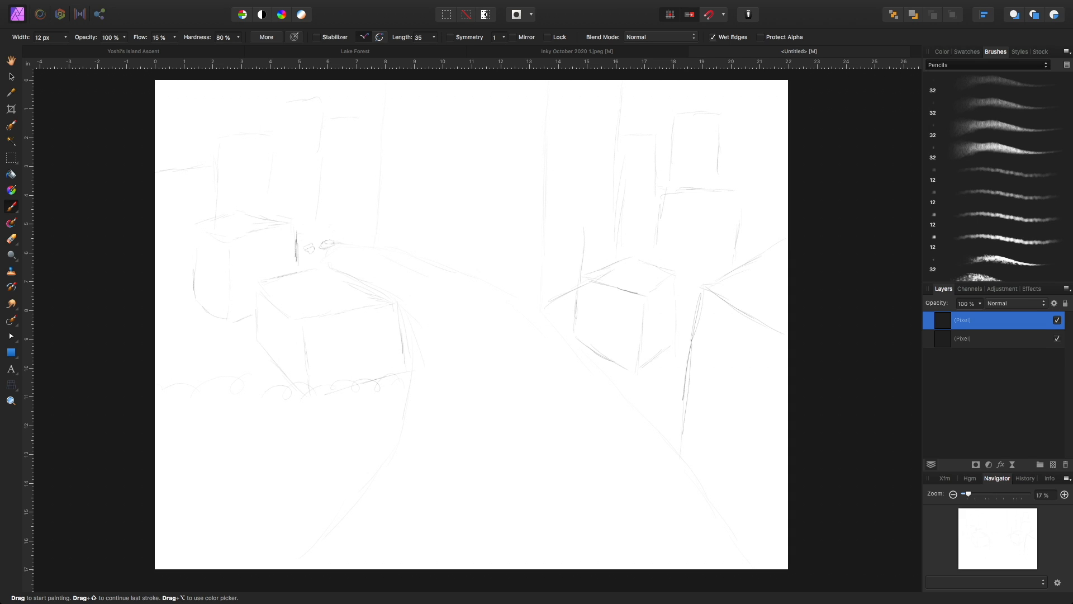
{"action": "left_click", "coordinate": [951, 76]}
{"action": "left_click", "coordinate": [998, 83]}
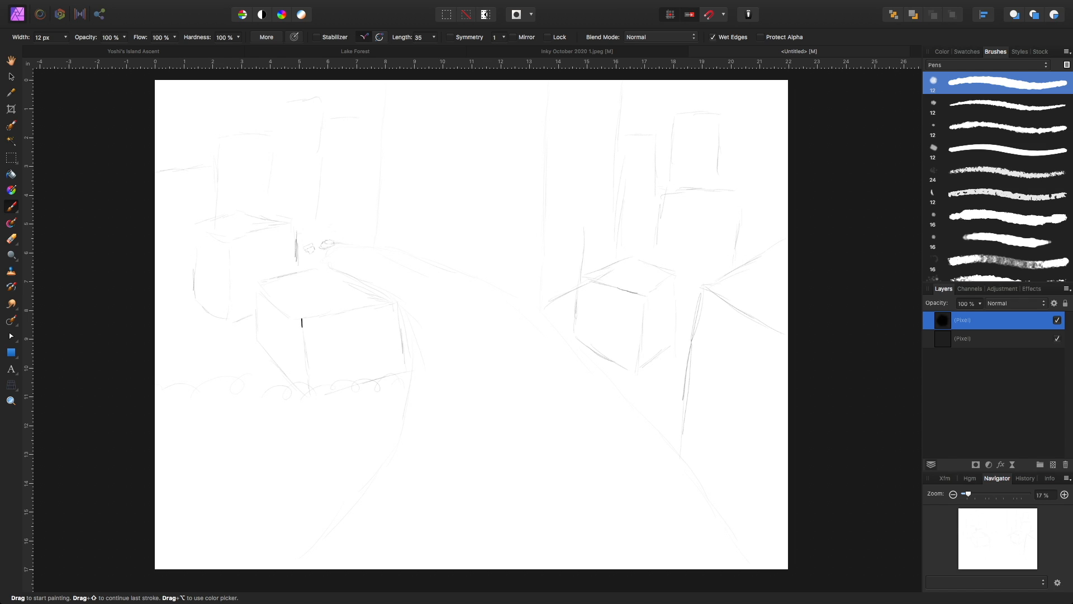
- Ink the edges of the large box building left of the road, adding a parallel line inside its right edge
{"action": "left_click_drag", "start_coordinate": [302, 327], "coordinate": [308, 389]}
{"action": "scroll", "coordinate": [311, 381], "scroll_direction": "up", "scroll_amount": 2}
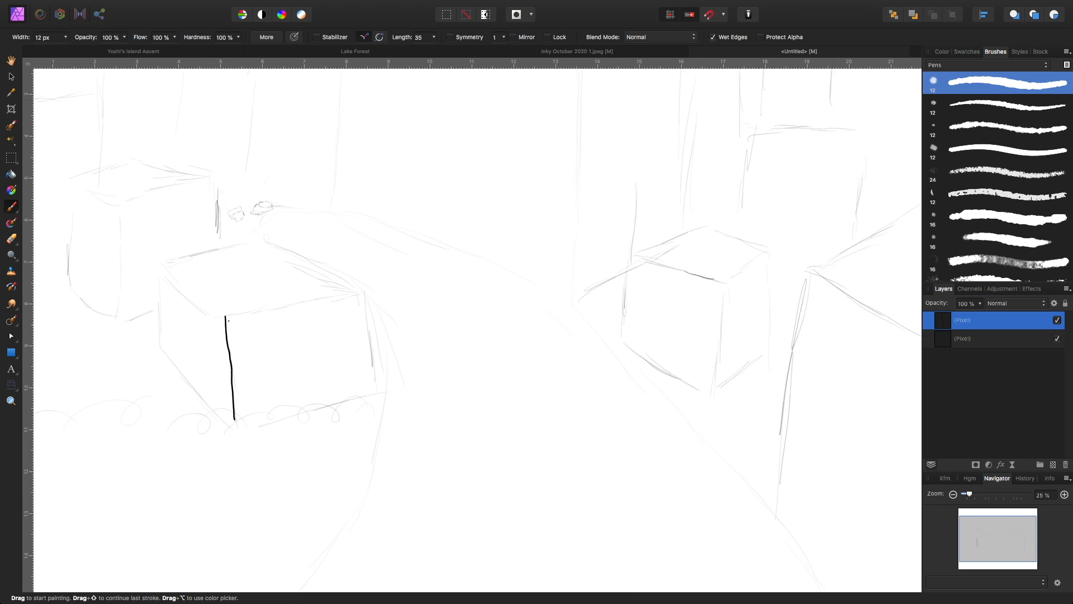
{"action": "left_click_drag", "start_coordinate": [225, 316], "coordinate": [360, 290]}
{"action": "left_click_drag", "start_coordinate": [163, 270], "coordinate": [223, 317]}
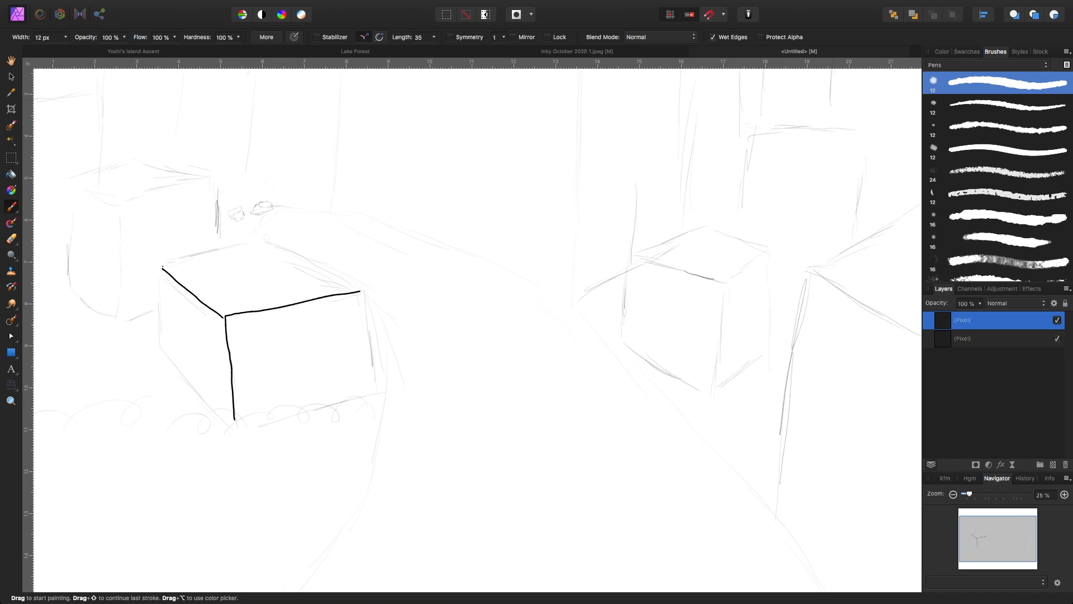
{"action": "left_click_drag", "start_coordinate": [161, 266], "coordinate": [267, 239]}
{"action": "left_click_drag", "start_coordinate": [161, 266], "coordinate": [156, 347]}
{"action": "left_click_drag", "start_coordinate": [362, 291], "coordinate": [378, 391]}
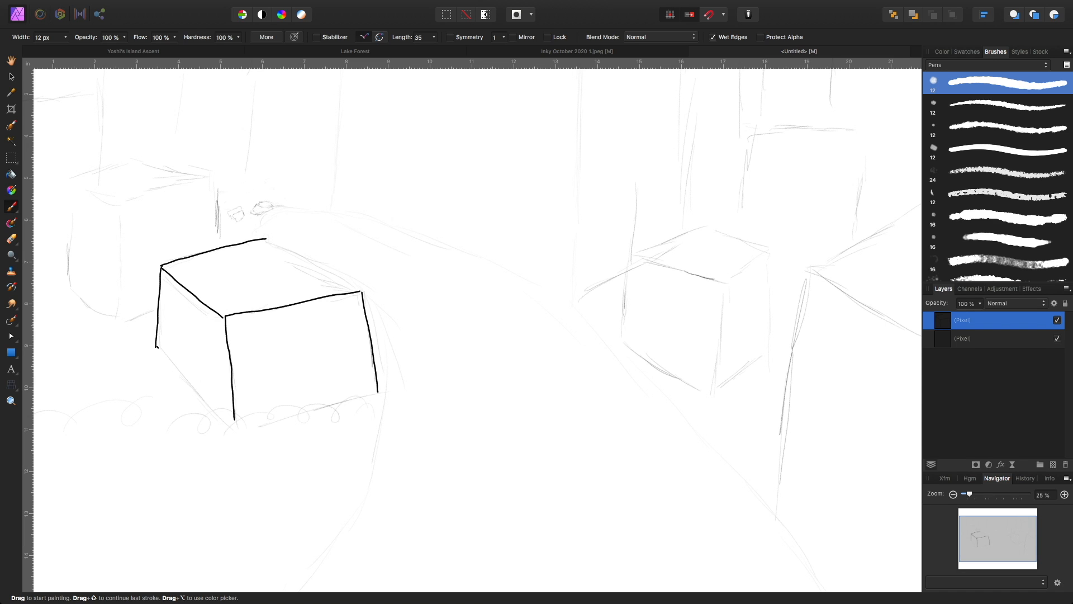
{"action": "left_click_drag", "start_coordinate": [156, 347], "coordinate": [232, 430]}
{"action": "left_click_drag", "start_coordinate": [234, 431], "coordinate": [381, 392]}
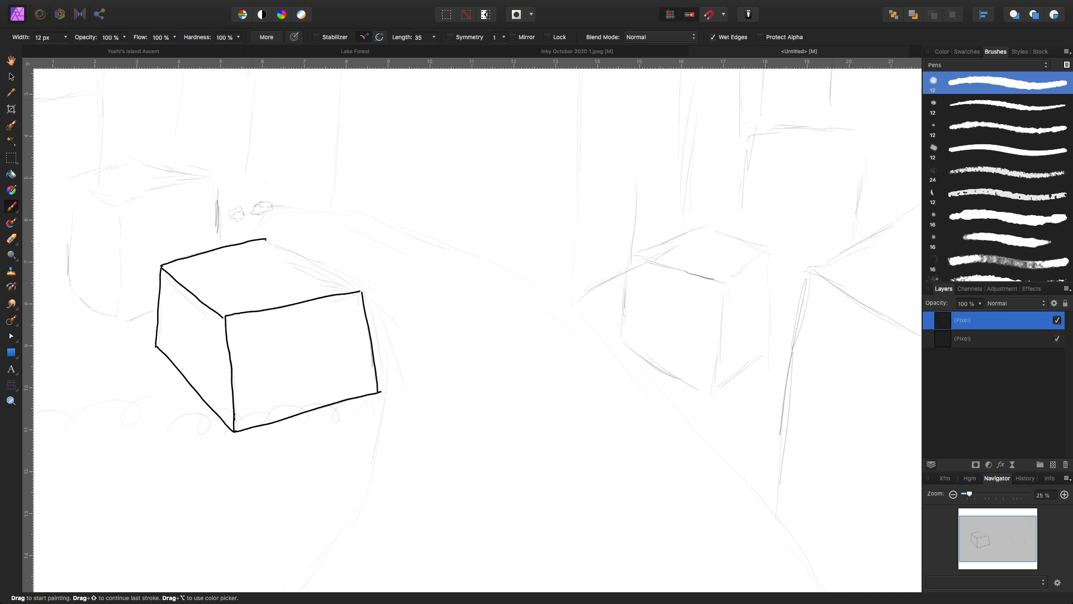
{"action": "left_click_drag", "start_coordinate": [267, 239], "coordinate": [359, 292]}
{"action": "left_click_drag", "start_coordinate": [360, 311], "coordinate": [372, 392]}
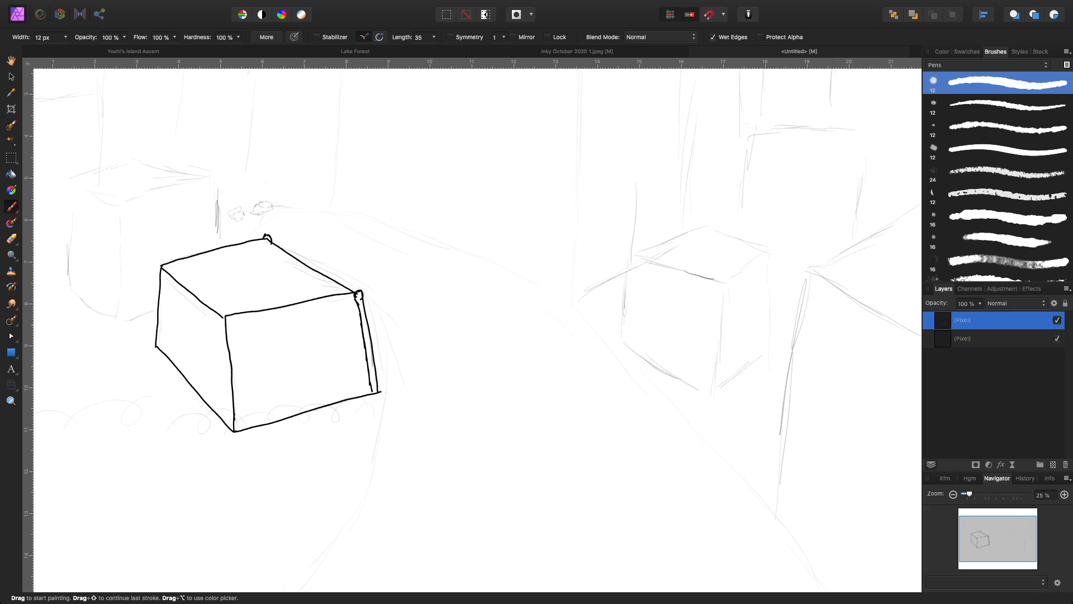
- Ink the outer edges of the box building right of the road, including its roof outline
{"action": "mouse_move", "coordinate": [632, 257]}
{"action": "left_mouse_down"}
{"action": "mouse_move", "coordinate": [622, 341]}
{"action": "mouse_move", "coordinate": [712, 398]}
{"action": "left_mouse_up"}
{"action": "mouse_move", "coordinate": [725, 284]}
{"action": "left_mouse_down"}
{"action": "mouse_move", "coordinate": [711, 394]}
{"action": "mouse_move", "coordinate": [770, 352]}
{"action": "left_mouse_up"}
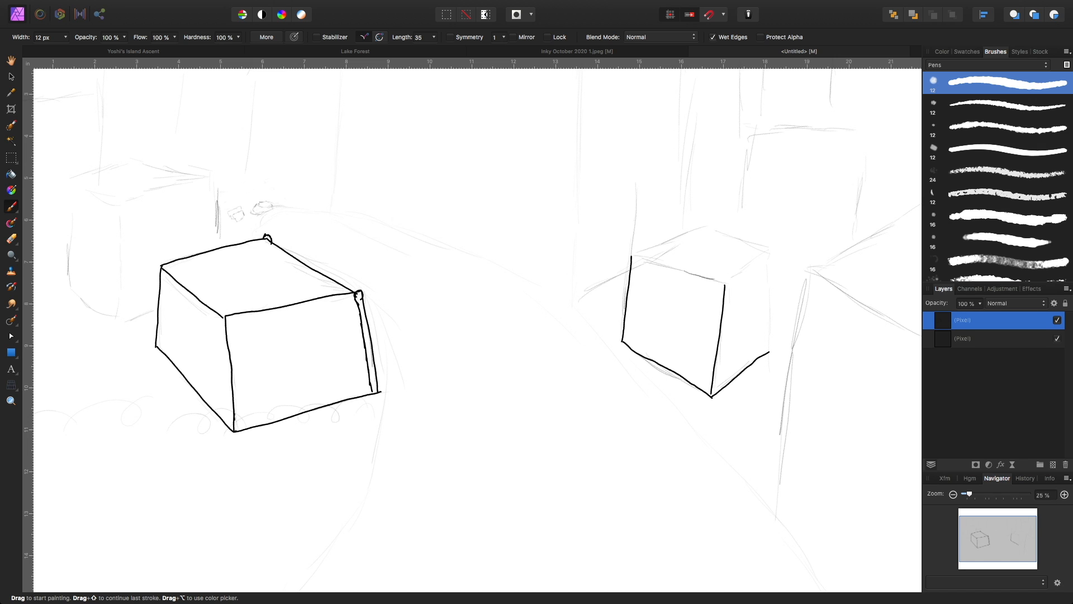
{"action": "left_click_drag", "start_coordinate": [768, 253], "coordinate": [771, 350]}
{"action": "left_click_drag", "start_coordinate": [725, 283], "coordinate": [762, 258]}
{"action": "mouse_move", "coordinate": [633, 256]}
{"action": "left_mouse_down"}
{"action": "mouse_move", "coordinate": [708, 224]}
{"action": "mouse_move", "coordinate": [762, 251]}
{"action": "left_mouse_up"}
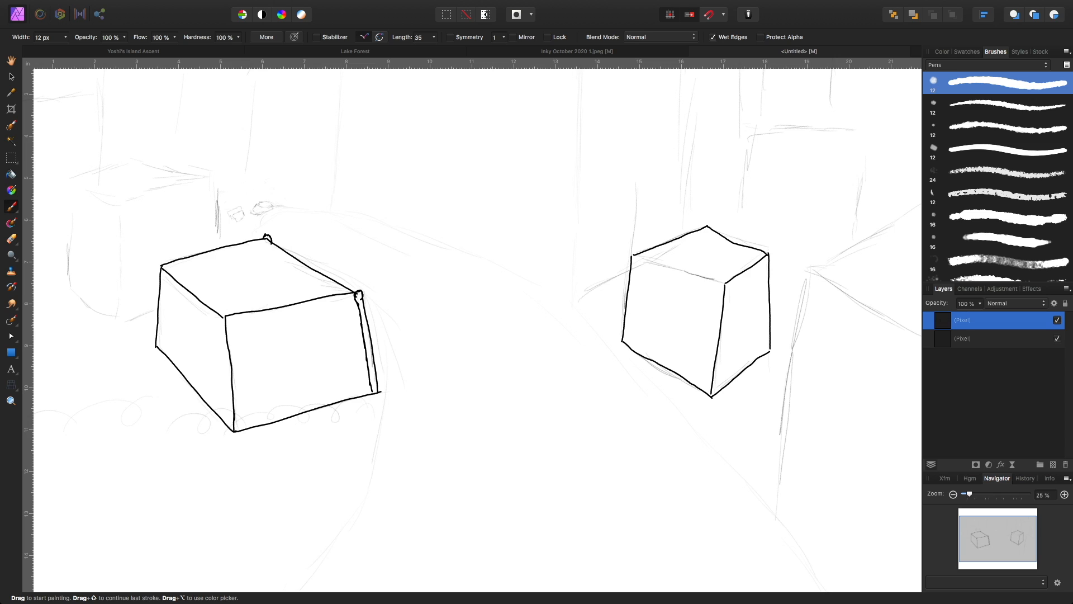
- Ink the rim and the inset roof lines on top of the right-hand box building
{"action": "left_click_drag", "start_coordinate": [748, 247], "coordinate": [762, 253]}
{"action": "mouse_move", "coordinate": [632, 257]}
{"action": "left_mouse_down"}
{"action": "mouse_move", "coordinate": [724, 285]}
{"action": "mouse_move", "coordinate": [639, 258]}
{"action": "left_mouse_up"}
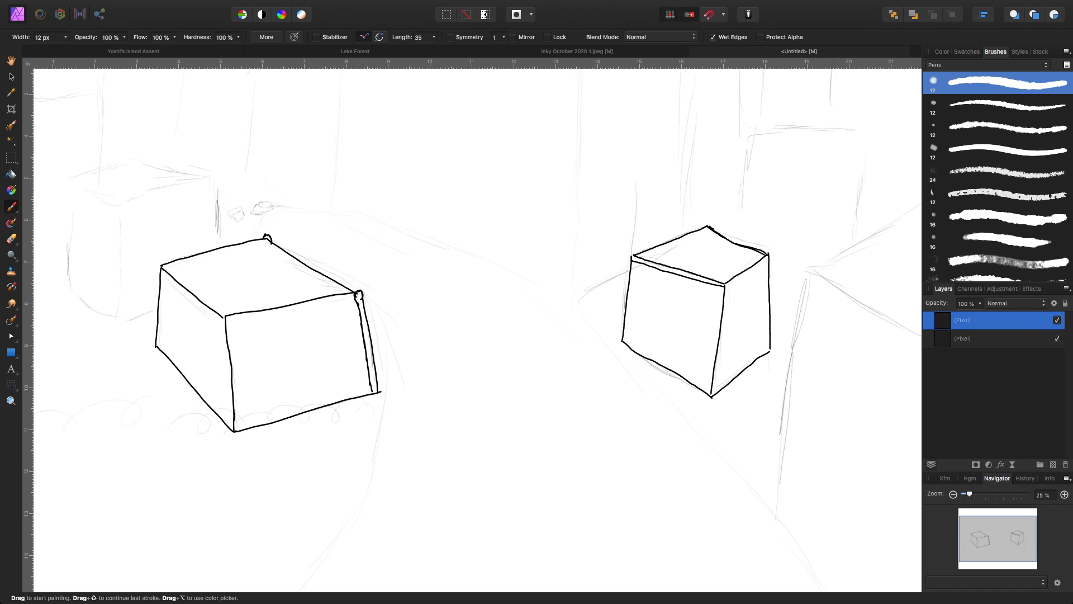
{"action": "left_click_drag", "start_coordinate": [733, 239], "coordinate": [752, 245]}
{"action": "mouse_move", "coordinate": [692, 243]}
{"action": "left_mouse_down"}
{"action": "mouse_move", "coordinate": [705, 236]}
{"action": "mouse_move", "coordinate": [664, 254]}
{"action": "left_mouse_up"}
{"action": "left_click_drag", "start_coordinate": [725, 247], "coordinate": [737, 251]}
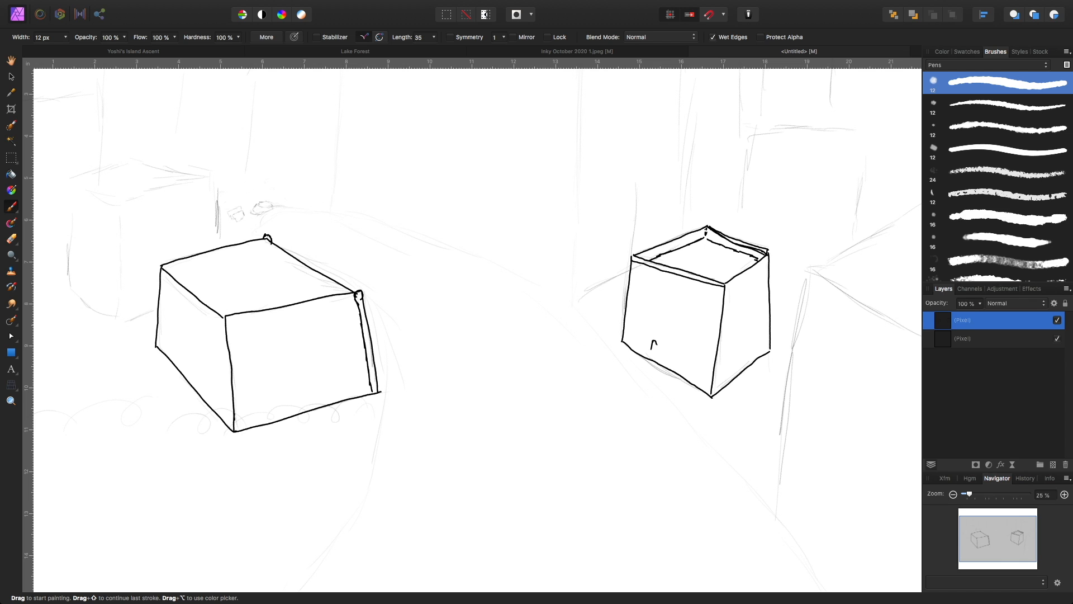
- Ink a small dark double door at the base of the right-hand box building's left face
{"action": "mouse_move", "coordinate": [649, 358]}
{"action": "left_mouse_down"}
{"action": "mouse_move", "coordinate": [652, 342]}
{"action": "mouse_move", "coordinate": [658, 358]}
{"action": "left_mouse_up"}
{"action": "left_click_drag", "start_coordinate": [664, 347], "coordinate": [667, 365]}
{"action": "left_click_drag", "start_coordinate": [673, 348], "coordinate": [668, 370]}
{"action": "left_click_drag", "start_coordinate": [652, 356], "coordinate": [669, 347]}
- Ink the outline and roof edges of the taller box building behind the large left building
{"action": "left_click_drag", "start_coordinate": [213, 177], "coordinate": [218, 246]}
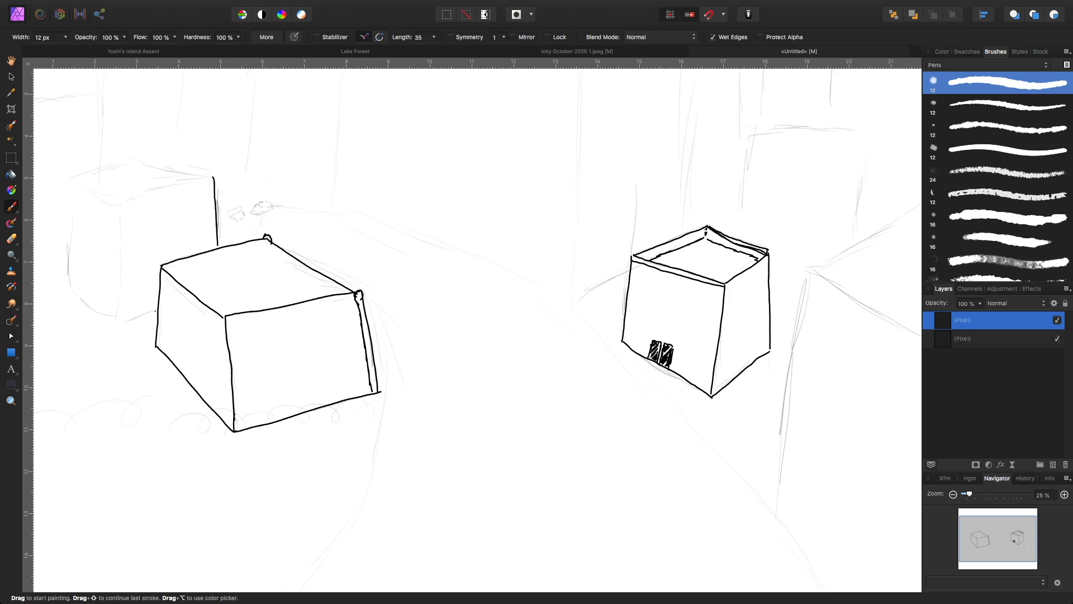
{"action": "left_click_drag", "start_coordinate": [155, 311], "coordinate": [126, 320]}
{"action": "left_click_drag", "start_coordinate": [119, 208], "coordinate": [123, 328]}
{"action": "left_click_drag", "start_coordinate": [66, 286], "coordinate": [125, 329]}
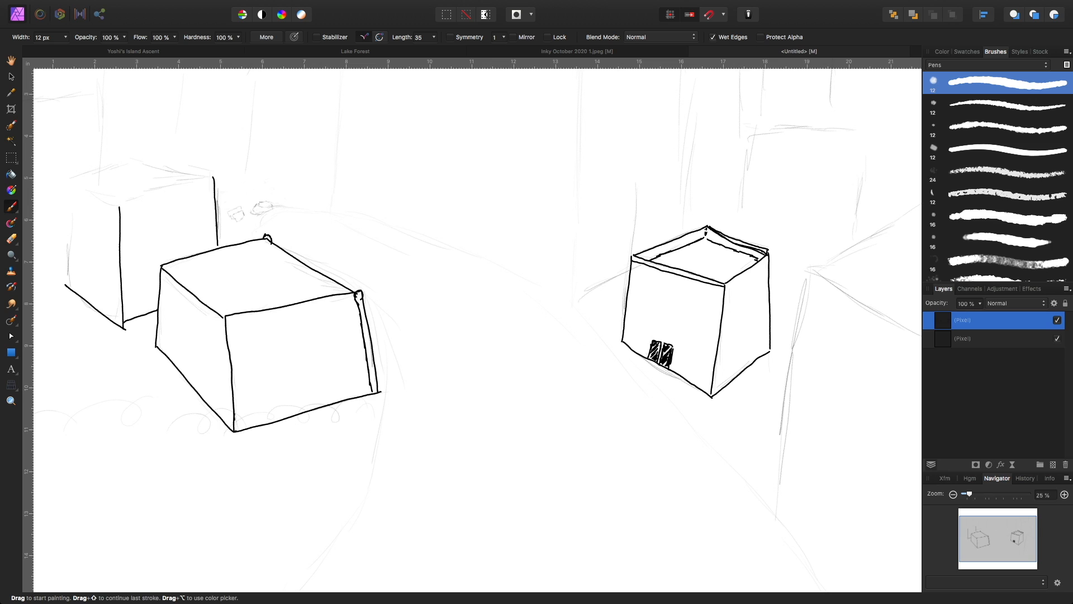
{"action": "mouse_move", "coordinate": [65, 287]}
{"action": "left_mouse_down"}
{"action": "mouse_move", "coordinate": [71, 179]}
{"action": "mouse_move", "coordinate": [119, 207]}
{"action": "mouse_move", "coordinate": [200, 180]}
{"action": "left_mouse_up"}
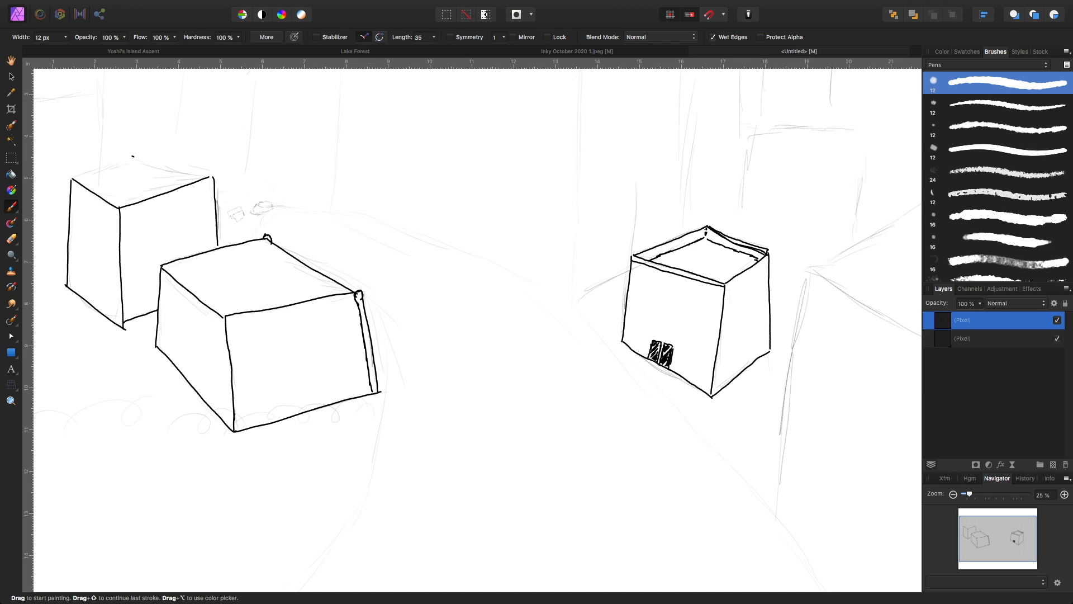
{"action": "left_click_drag", "start_coordinate": [132, 156], "coordinate": [210, 179]}
{"action": "left_click_drag", "start_coordinate": [132, 156], "coordinate": [73, 178]}
- Ink the inset roof lines and small rooftop structures of the rear left building, plus a small dark entrance at its base
{"action": "left_click_drag", "start_coordinate": [130, 166], "coordinate": [94, 184]}
{"action": "left_click_drag", "start_coordinate": [147, 170], "coordinate": [166, 179]}
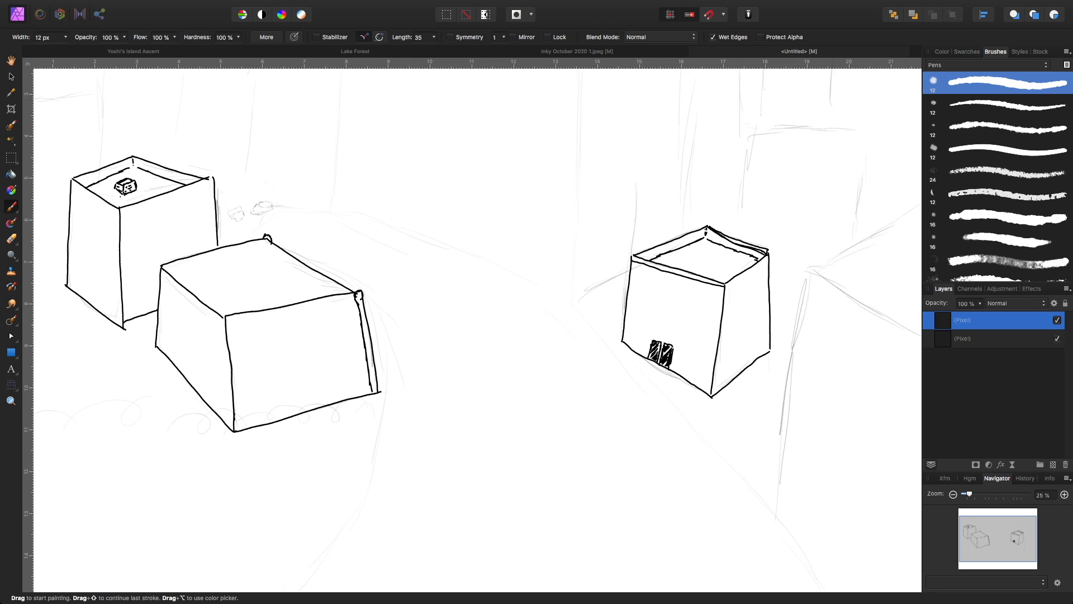
{"action": "left_click_drag", "start_coordinate": [110, 203], "coordinate": [119, 195]}
{"action": "left_click_drag", "start_coordinate": [132, 326], "coordinate": [142, 323]}
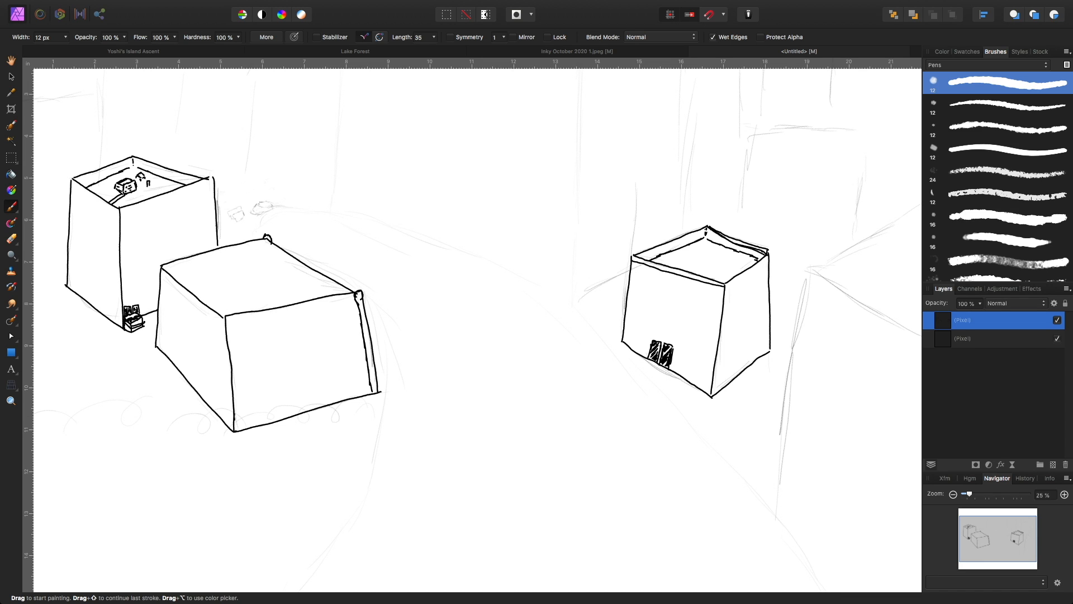
- Ink the foreground building at the canvas's right edge with its vertical corner, roof edges and inset roof lines
{"action": "left_click_drag", "start_coordinate": [812, 270], "coordinate": [773, 519]}
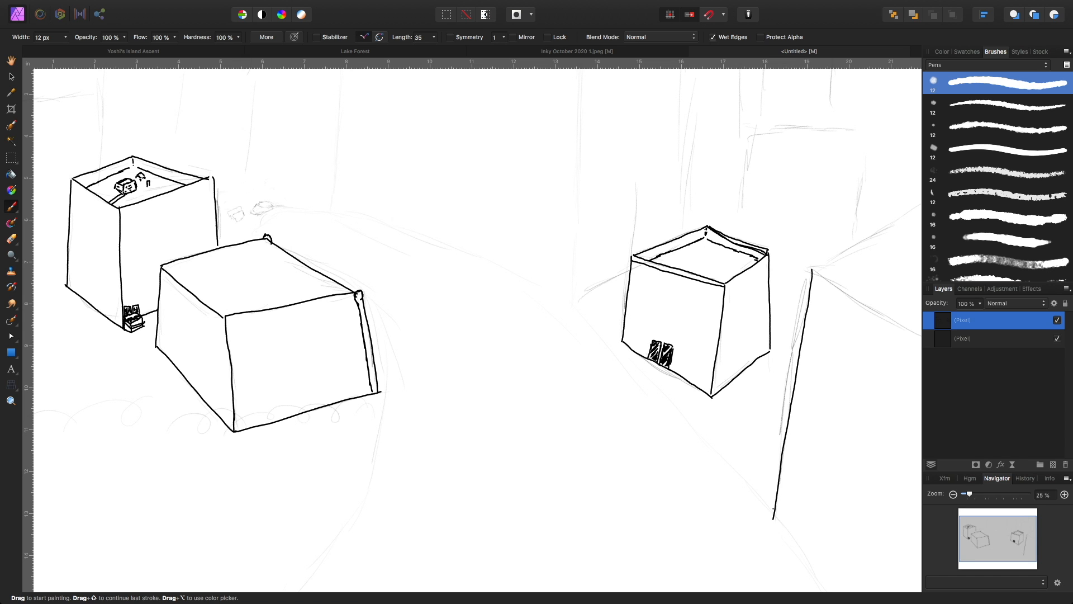
{"action": "scroll", "coordinate": [869, 265], "scroll_direction": "right", "scroll_amount": 6}
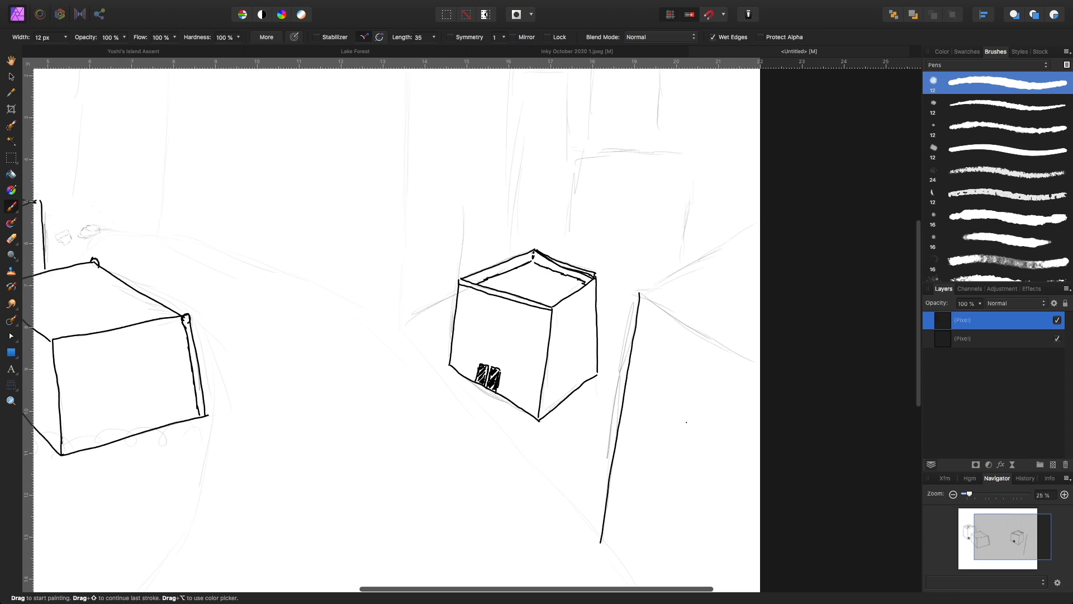
{"action": "left_click_drag", "start_coordinate": [640, 292], "coordinate": [762, 218]}
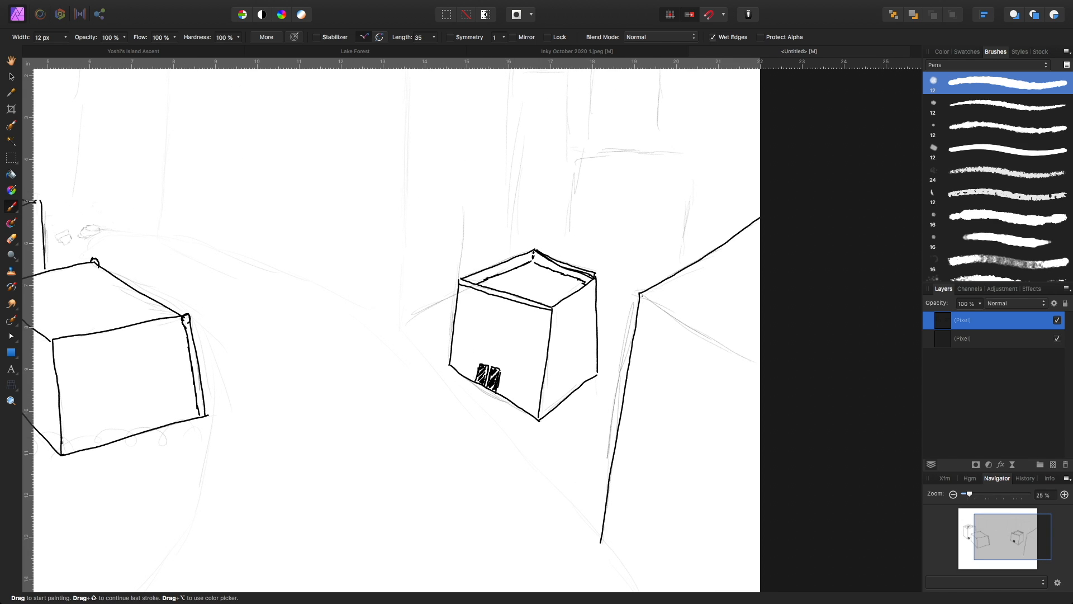
{"action": "left_click_drag", "start_coordinate": [640, 293], "coordinate": [760, 367]}
{"action": "left_click_drag", "start_coordinate": [686, 281], "coordinate": [757, 234]}
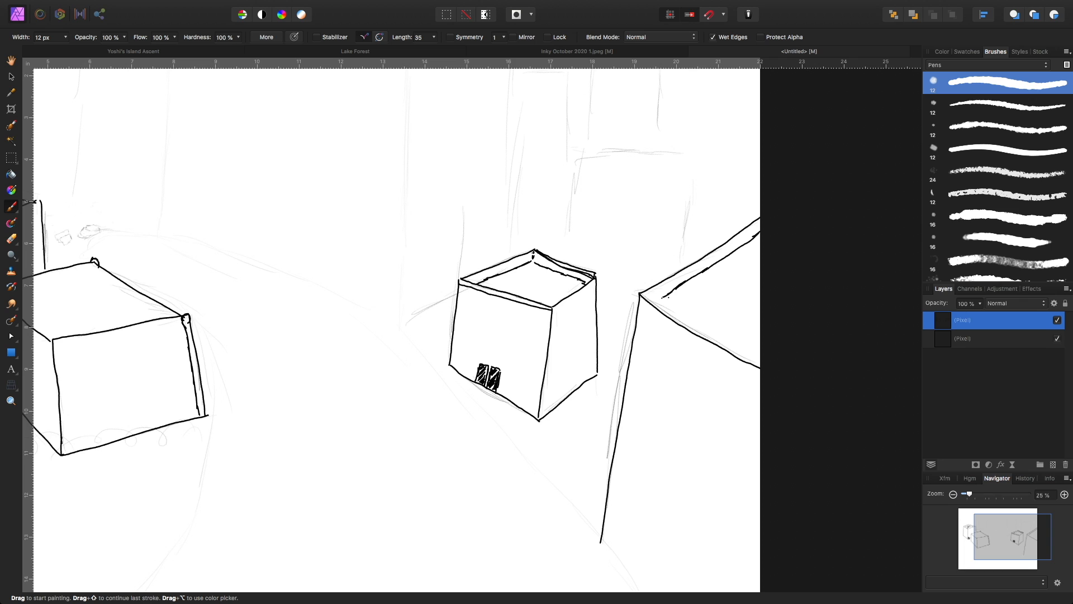
{"action": "left_click_drag", "start_coordinate": [671, 302], "coordinate": [758, 351]}
{"action": "left_click_drag", "start_coordinate": [693, 312], "coordinate": [759, 267]}
- Ink the wide background building behind the right-hand buildings and the narrower tower rising above it
{"action": "left_click_drag", "start_coordinate": [578, 160], "coordinate": [567, 259]}
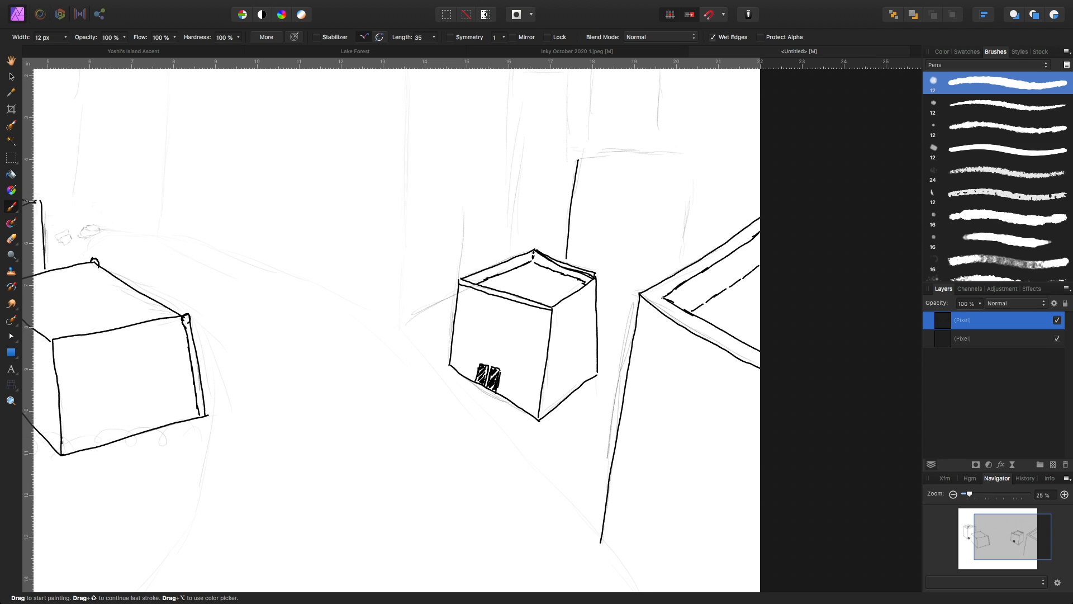
{"action": "mouse_move", "coordinate": [578, 161]}
{"action": "left_mouse_down"}
{"action": "mouse_move", "coordinate": [684, 151]}
{"action": "mouse_move", "coordinate": [685, 264]}
{"action": "left_mouse_up"}
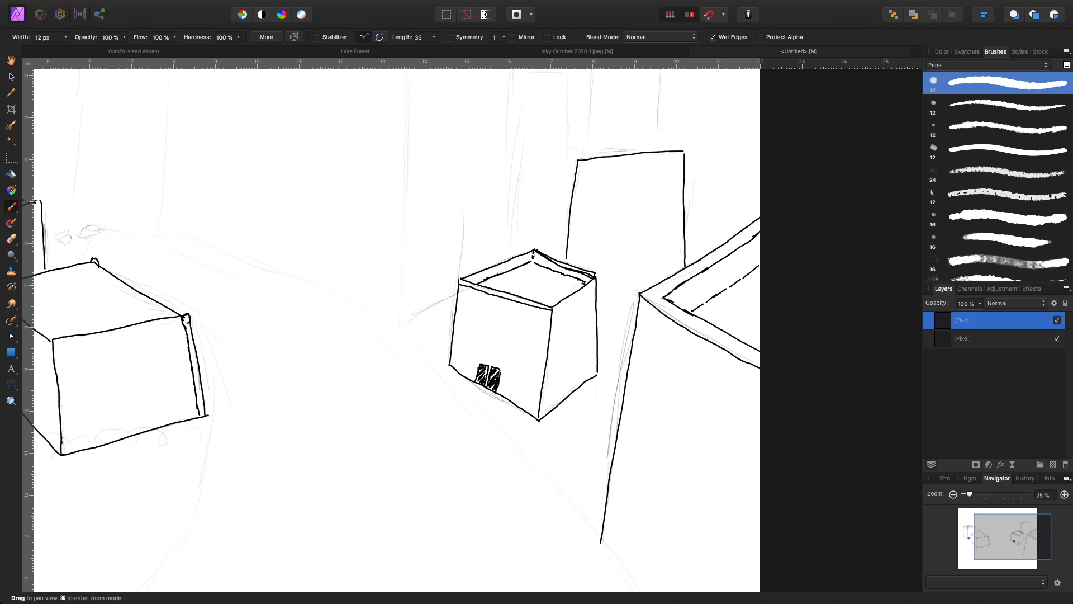
{"action": "left_click_drag", "start_coordinate": [365, 445], "coordinate": [556, 481]}
{"action": "scroll", "coordinate": [556, 480], "scroll_direction": "up", "scroll_amount": 5}
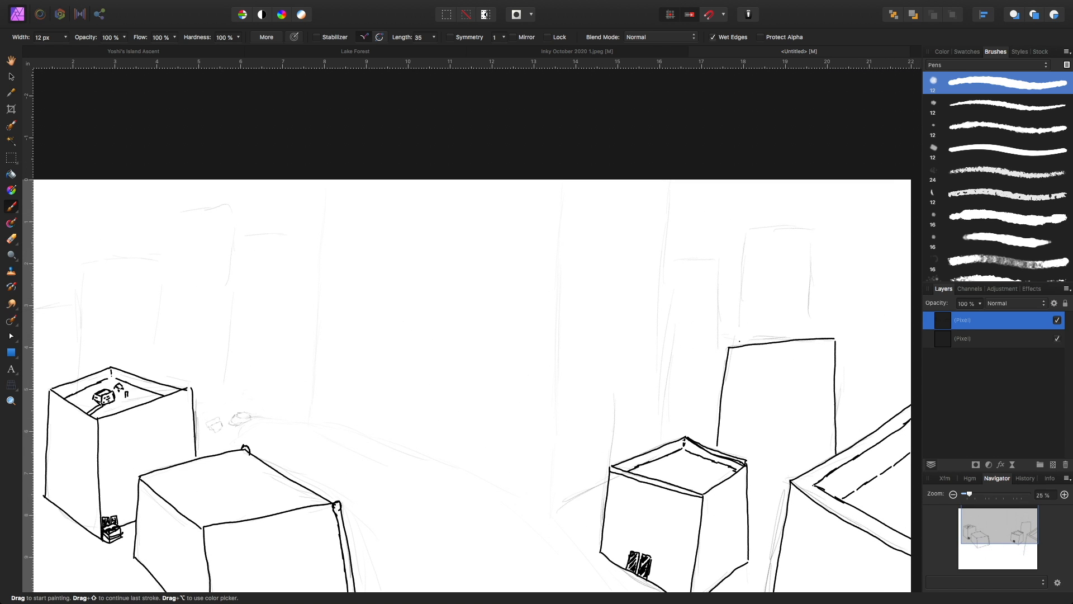
{"action": "mouse_move", "coordinate": [740, 341]}
{"action": "left_mouse_down"}
{"action": "mouse_move", "coordinate": [748, 228]}
{"action": "mouse_move", "coordinate": [813, 225]}
{"action": "mouse_move", "coordinate": [809, 330]}
{"action": "left_mouse_up"}
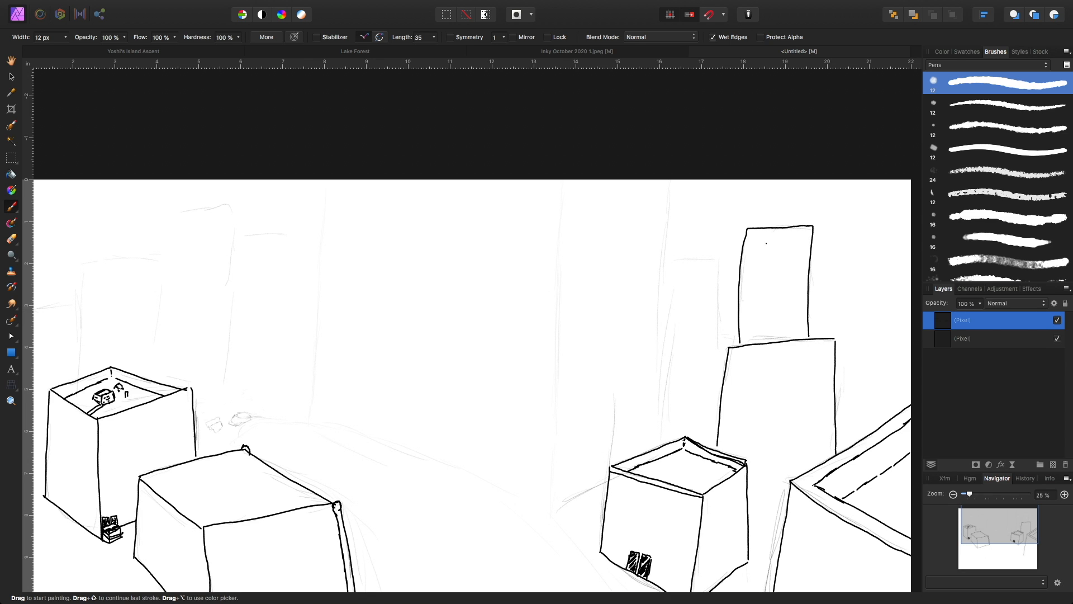
- Ink the narrow background tower and the side and base edges of the tall building beside it, right of the road
{"action": "mouse_move", "coordinate": [662, 261]}
{"action": "left_mouse_down"}
{"action": "mouse_move", "coordinate": [733, 261]}
{"action": "mouse_move", "coordinate": [722, 262]}
{"action": "mouse_move", "coordinate": [718, 405]}
{"action": "left_mouse_up"}
{"action": "left_click_drag", "start_coordinate": [661, 444], "coordinate": [670, 186]}
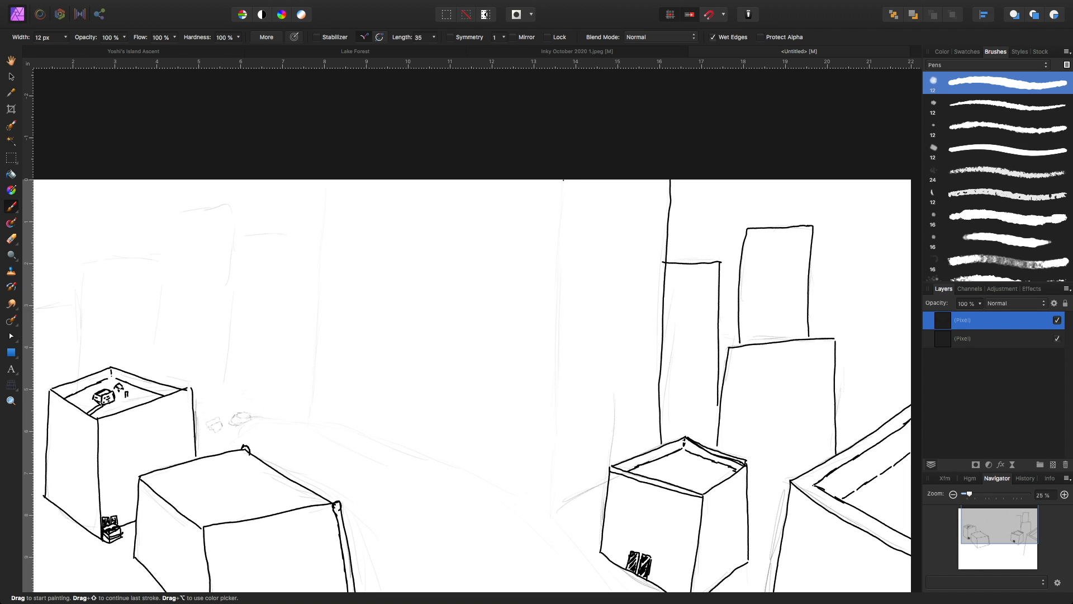
{"action": "mouse_move", "coordinate": [563, 180]}
{"action": "left_mouse_down"}
{"action": "mouse_move", "coordinate": [547, 515]}
{"action": "mouse_move", "coordinate": [605, 484]}
{"action": "left_mouse_up"}
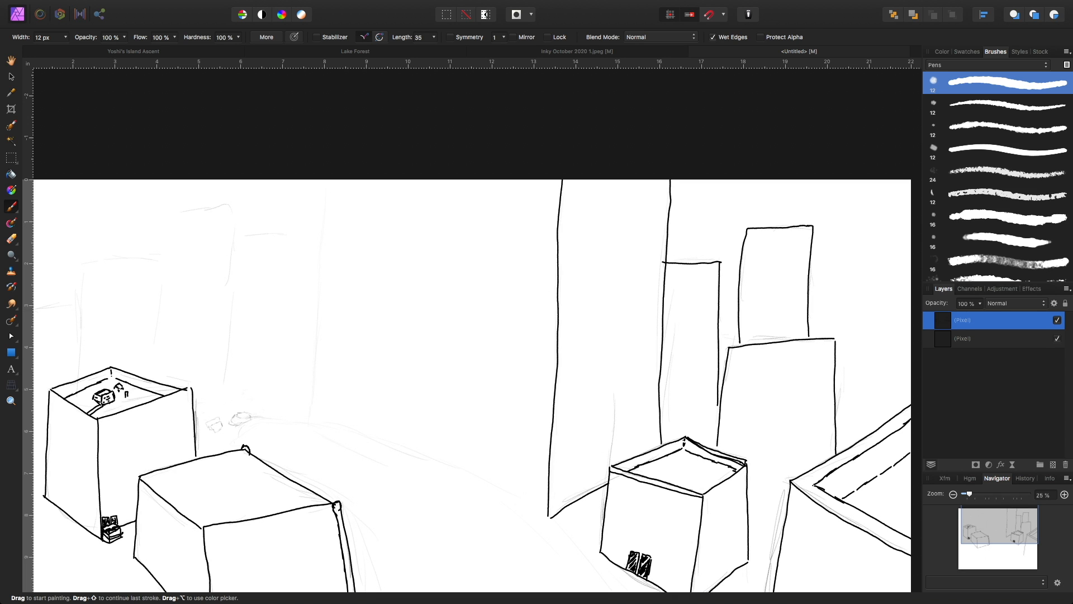
- Ink the tall building edge left of the road and the background tower beside it, including its thin side face
{"action": "left_click_drag", "start_coordinate": [329, 180], "coordinate": [307, 422]}
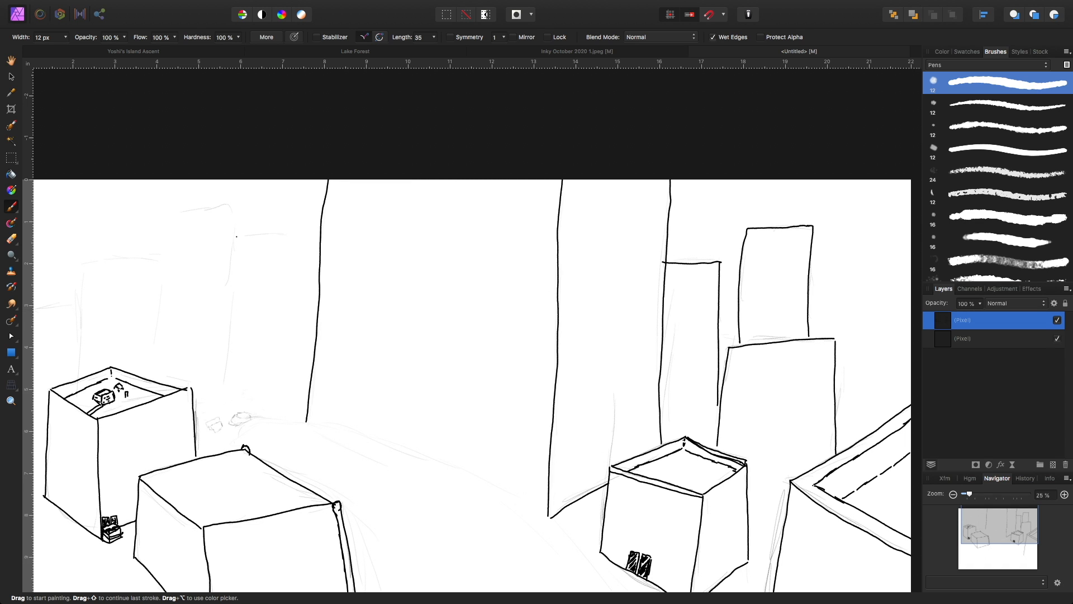
{"action": "mouse_move", "coordinate": [237, 237]}
{"action": "left_mouse_down"}
{"action": "mouse_move", "coordinate": [299, 238]}
{"action": "mouse_move", "coordinate": [295, 417]}
{"action": "left_mouse_up"}
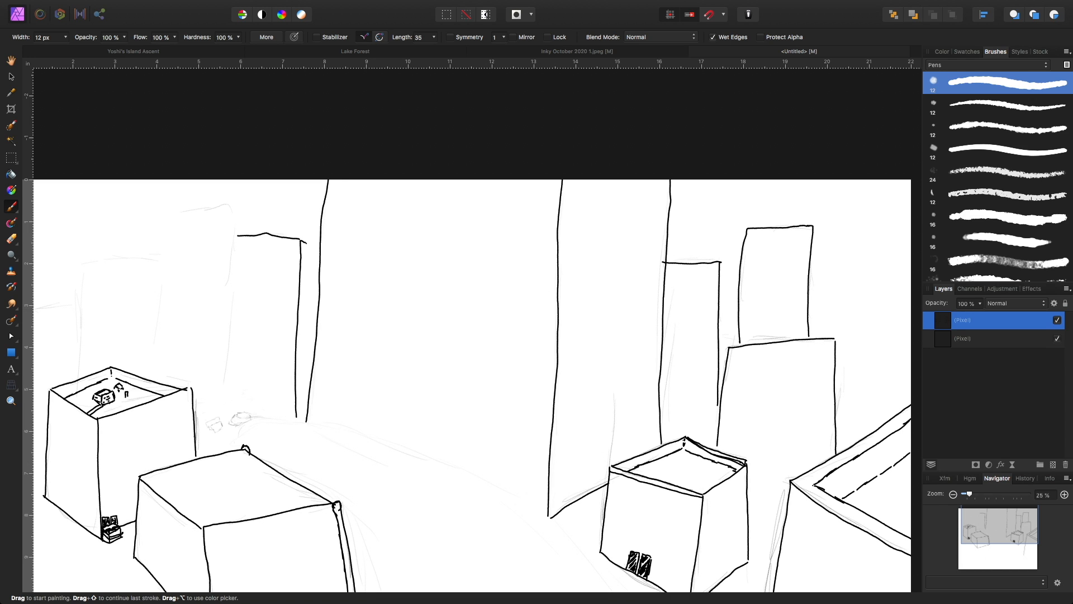
{"action": "left_click_drag", "start_coordinate": [307, 248], "coordinate": [306, 405]}
- Ink the remaining two background towers behind the rear left building and the low roof line reaching the canvas's left edge
{"action": "mouse_move", "coordinate": [225, 402]}
{"action": "left_mouse_down"}
{"action": "mouse_move", "coordinate": [226, 208]}
{"action": "mouse_move", "coordinate": [172, 215]}
{"action": "mouse_move", "coordinate": [149, 379]}
{"action": "left_mouse_up"}
{"action": "mouse_move", "coordinate": [164, 261]}
{"action": "left_mouse_down"}
{"action": "mouse_move", "coordinate": [84, 265]}
{"action": "mouse_move", "coordinate": [72, 385]}
{"action": "left_mouse_up"}
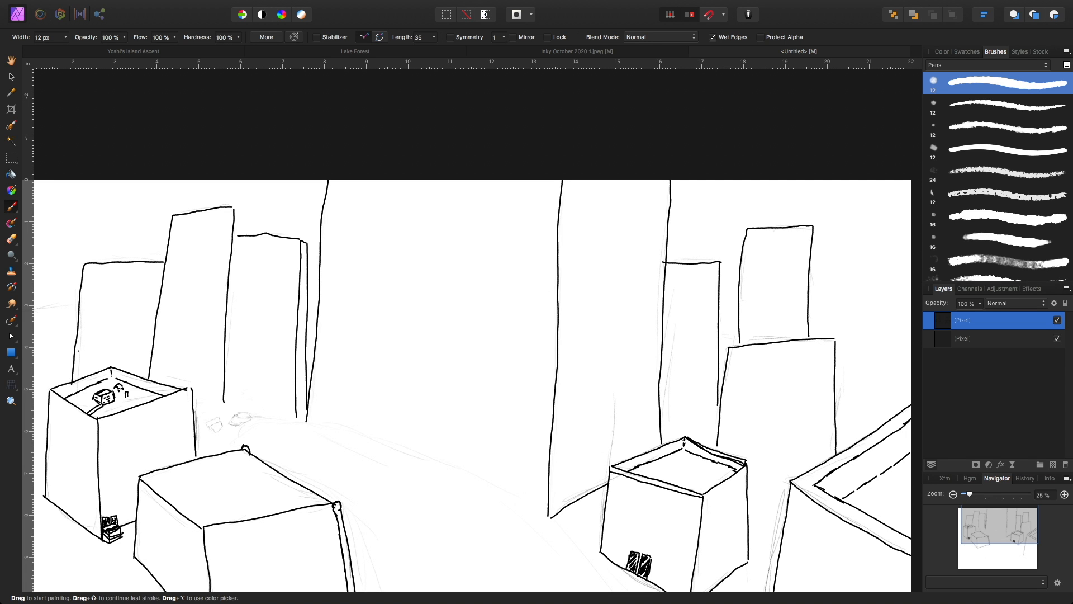
{"action": "scroll", "coordinate": [473, 386], "scroll_direction": "left", "scroll_amount": 5}
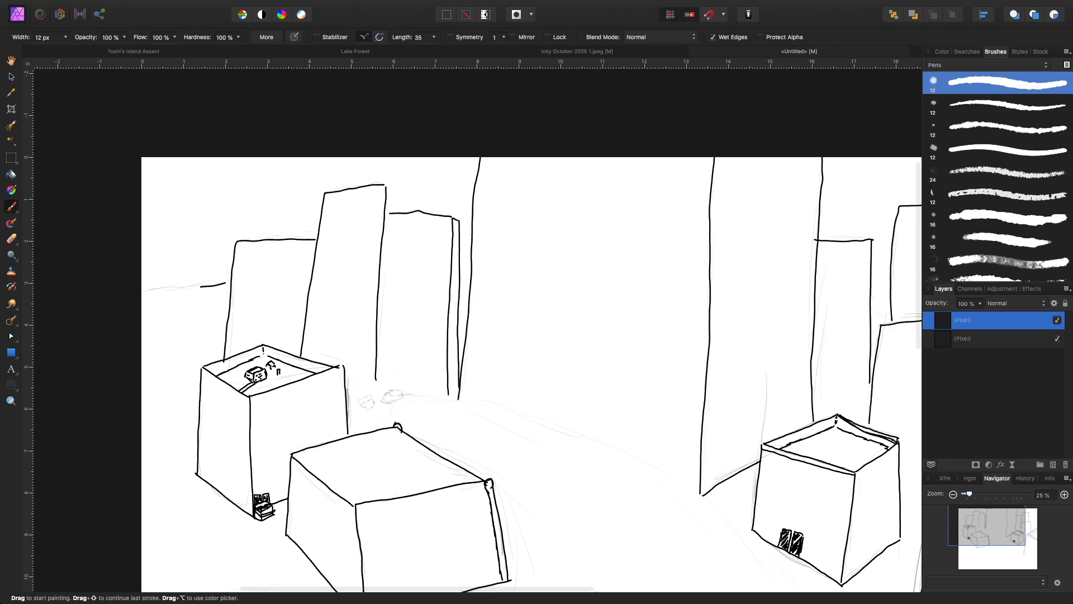
{"action": "left_click_drag", "start_coordinate": [225, 283], "coordinate": [146, 293]}
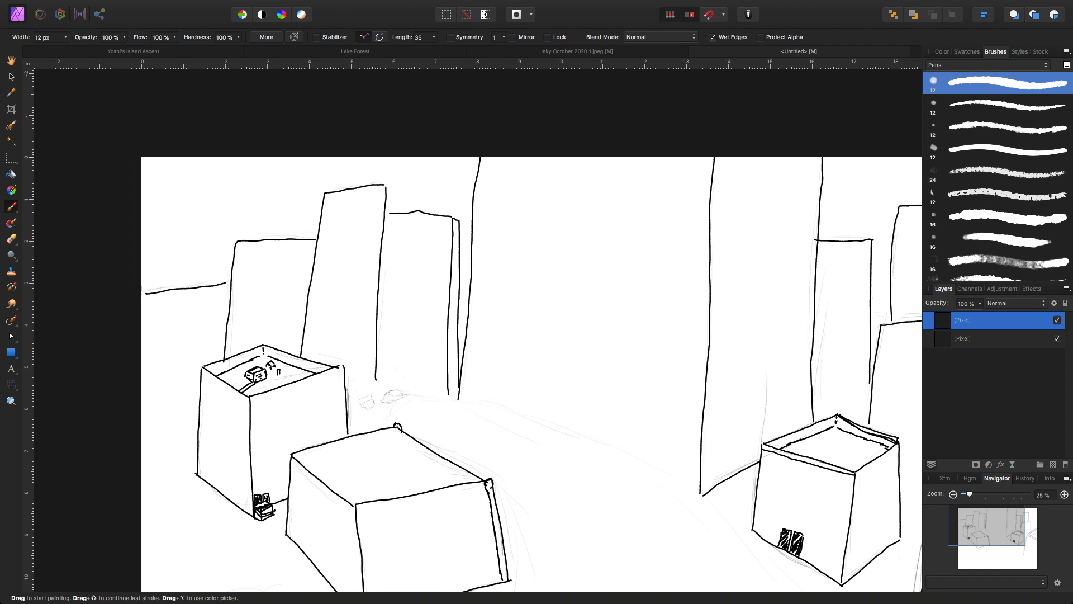
- Ink a row of short fence posts in front of the front left building and run a coiled wire along their tops
{"action": "scroll", "coordinate": [441, 315], "scroll_direction": "down", "scroll_amount": 5}
{"action": "scroll", "coordinate": [441, 315], "scroll_direction": "right", "scroll_amount": 5}
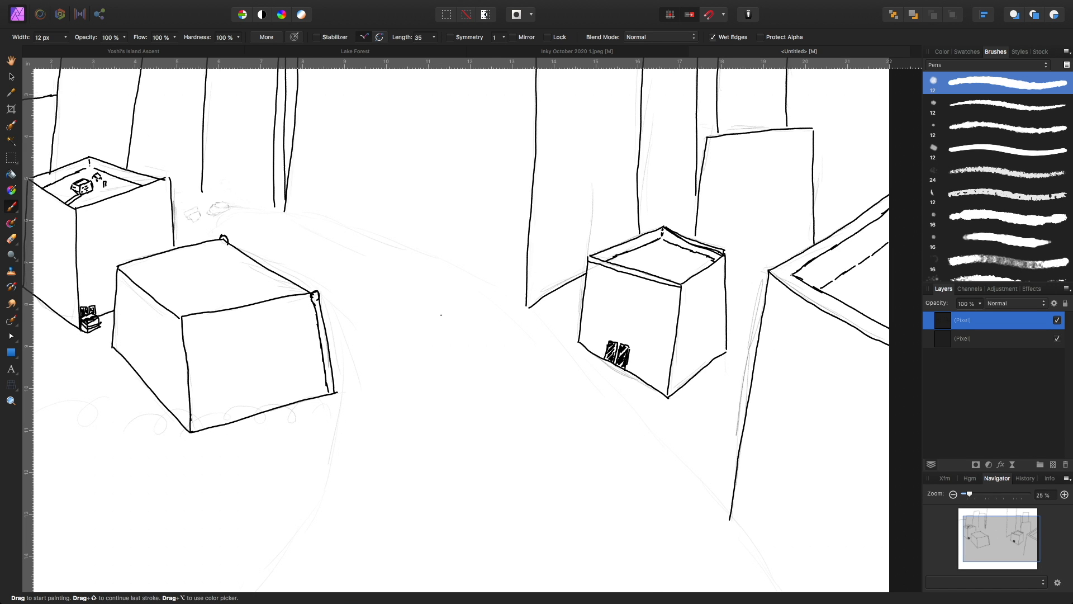
{"action": "scroll", "coordinate": [441, 315], "scroll_direction": "left", "scroll_amount": 3}
{"action": "scroll", "coordinate": [441, 315], "scroll_direction": "down", "scroll_amount": 1}
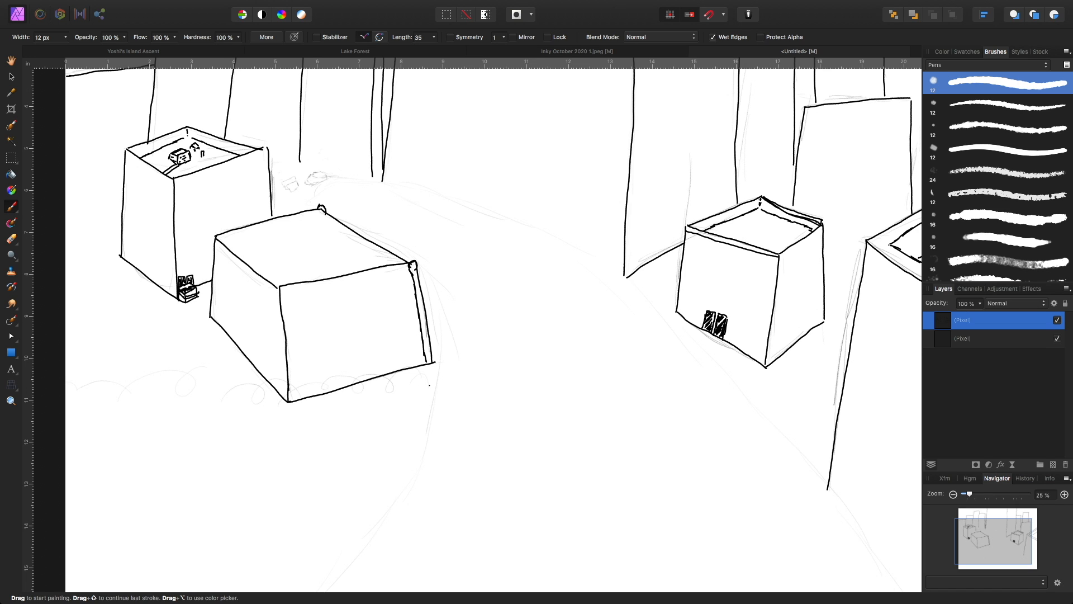
{"action": "left_click_drag", "start_coordinate": [429, 392], "coordinate": [428, 403]}
{"action": "left_click_drag", "start_coordinate": [408, 394], "coordinate": [408, 408]}
{"action": "left_click_drag", "start_coordinate": [377, 398], "coordinate": [375, 414]}
{"action": "left_click_drag", "start_coordinate": [304, 408], "coordinate": [302, 422]}
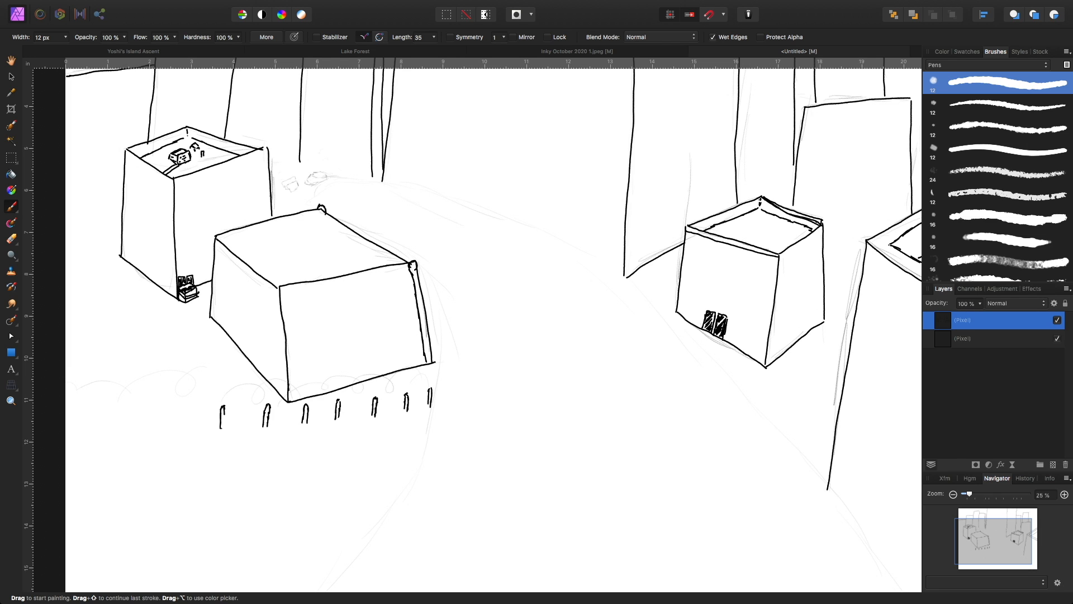
{"action": "mouse_move", "coordinate": [223, 412]}
{"action": "left_mouse_down"}
{"action": "mouse_move", "coordinate": [224, 426]}
{"action": "mouse_move", "coordinate": [176, 427]}
{"action": "left_mouse_up"}
{"action": "left_click_drag", "start_coordinate": [137, 410], "coordinate": [140, 436]}
{"action": "left_click_drag", "start_coordinate": [87, 435], "coordinate": [88, 413]}
{"action": "mouse_move", "coordinate": [430, 391]}
{"action": "left_mouse_down"}
{"action": "mouse_move", "coordinate": [287, 408]}
{"action": "mouse_move", "coordinate": [66, 408]}
{"action": "left_mouse_up"}
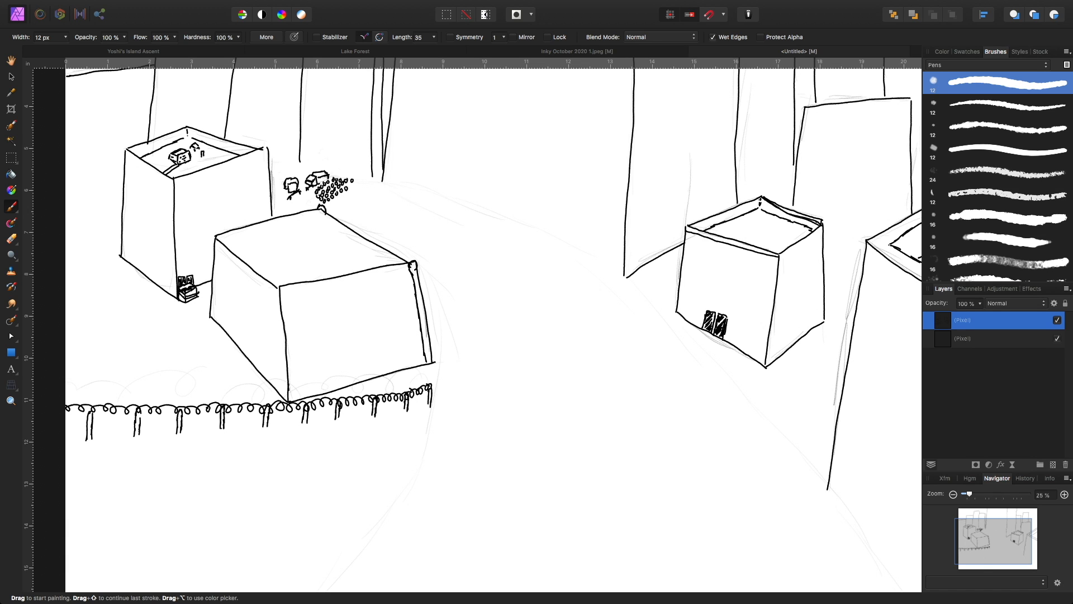
- Fill the far end of the road with rows of tiny circles as a crowd, behind the front left building's roof
{"action": "left_click_drag", "start_coordinate": [348, 186], "coordinate": [353, 184]}
{"action": "left_click_drag", "start_coordinate": [330, 204], "coordinate": [326, 209]}
{"action": "left_click_drag", "start_coordinate": [333, 208], "coordinate": [342, 208]}
{"action": "left_click_drag", "start_coordinate": [364, 183], "coordinate": [369, 187]}
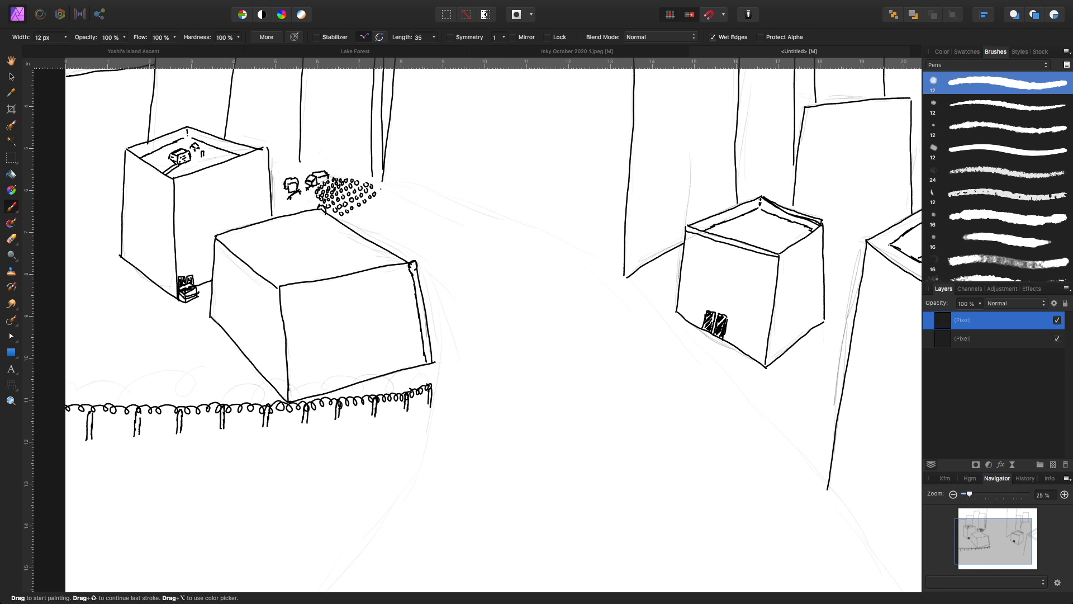
{"action": "left_click_drag", "start_coordinate": [380, 186], "coordinate": [351, 219]}
{"action": "left_click_drag", "start_coordinate": [381, 207], "coordinate": [384, 207]}
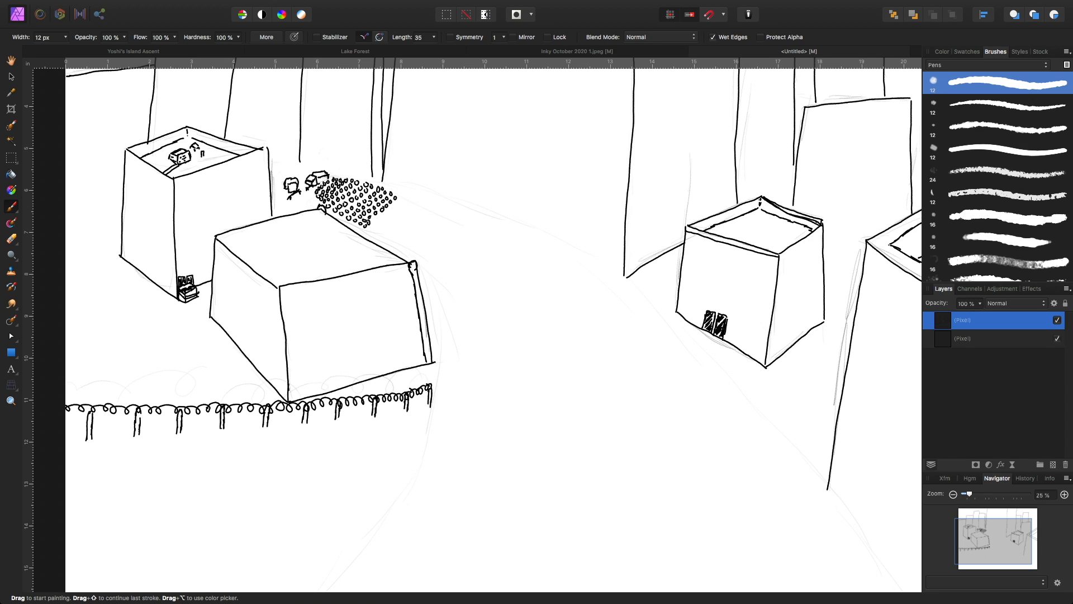
{"action": "left_click_drag", "start_coordinate": [374, 218], "coordinate": [388, 210]}
{"action": "left_click_drag", "start_coordinate": [383, 221], "coordinate": [407, 207]}
{"action": "mouse_move", "coordinate": [391, 223]}
{"action": "left_mouse_down"}
{"action": "mouse_move", "coordinate": [404, 216]}
{"action": "mouse_move", "coordinate": [389, 233]}
{"action": "left_mouse_up"}
{"action": "left_click_drag", "start_coordinate": [391, 232], "coordinate": [401, 226]}
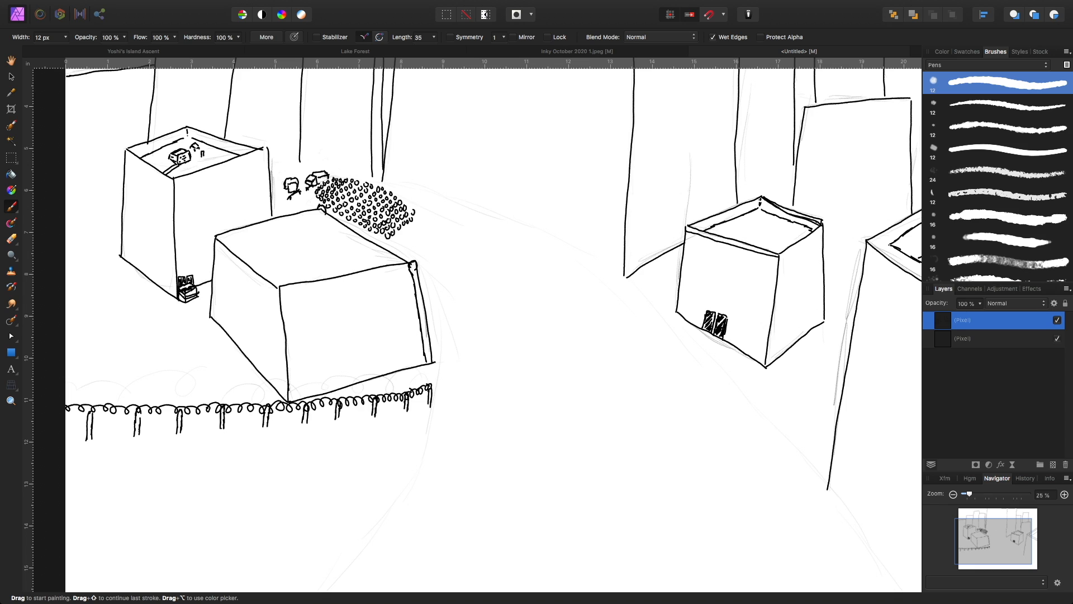
- Extend the crowd along the road past the front left building's roof corner with slightly larger circles in diagonal rows
{"action": "mouse_move", "coordinate": [410, 206]}
{"action": "left_mouse_down"}
{"action": "mouse_move", "coordinate": [389, 235]}
{"action": "mouse_move", "coordinate": [411, 235]}
{"action": "mouse_move", "coordinate": [429, 216]}
{"action": "mouse_move", "coordinate": [416, 211]}
{"action": "mouse_move", "coordinate": [441, 218]}
{"action": "mouse_move", "coordinate": [418, 247]}
{"action": "mouse_move", "coordinate": [451, 217]}
{"action": "mouse_move", "coordinate": [431, 253]}
{"action": "mouse_move", "coordinate": [461, 221]}
{"action": "left_mouse_up"}
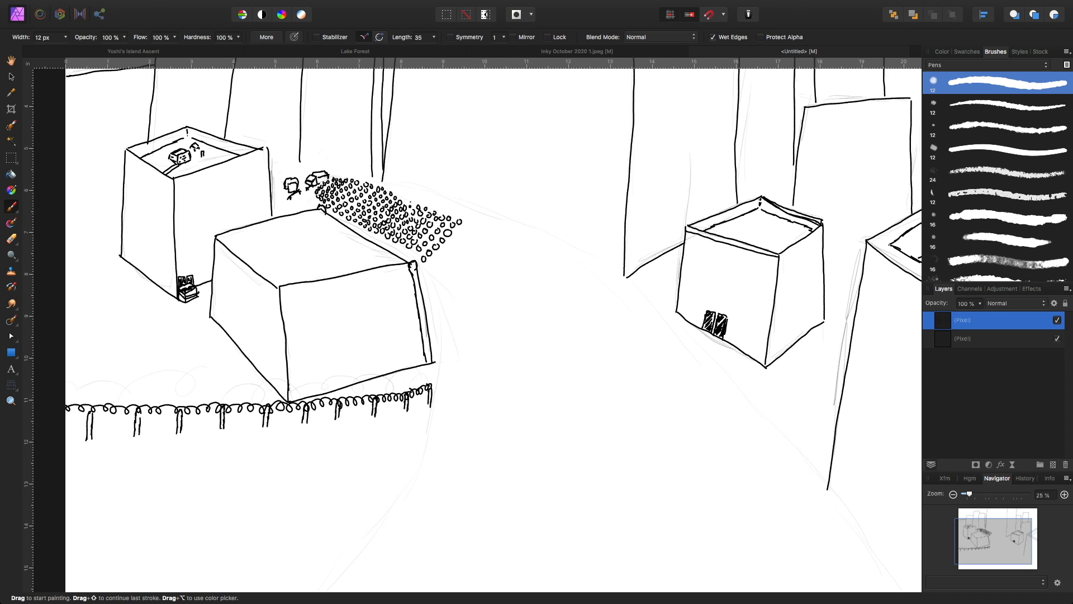
{"action": "left_click_drag", "start_coordinate": [431, 258], "coordinate": [468, 232]}
{"action": "mouse_move", "coordinate": [441, 261]}
{"action": "left_mouse_down"}
{"action": "mouse_move", "coordinate": [437, 269]}
{"action": "mouse_move", "coordinate": [484, 229]}
{"action": "left_mouse_up"}
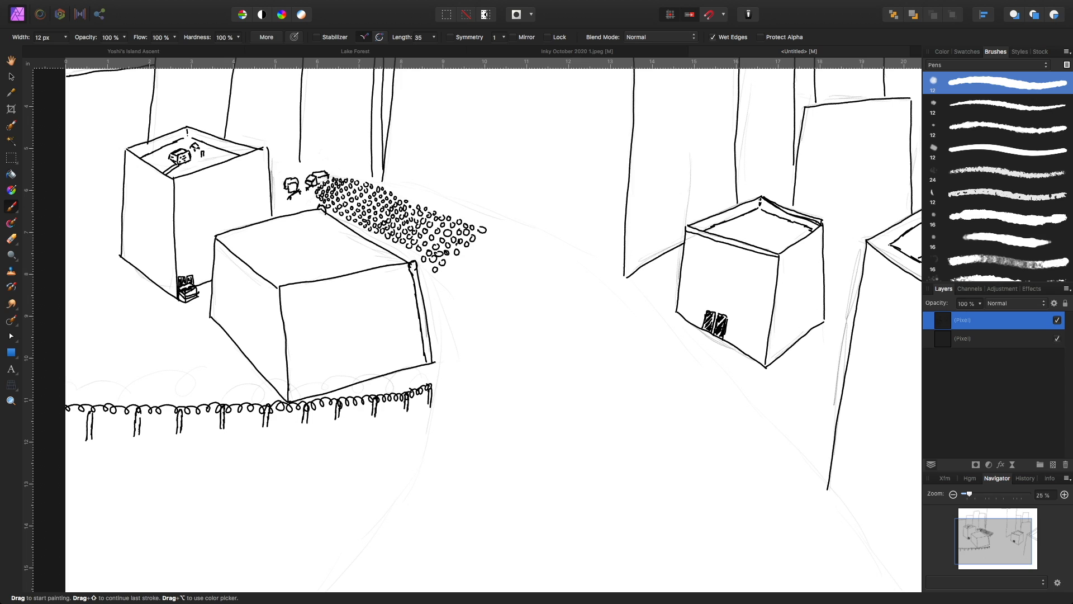
{"action": "mouse_move", "coordinate": [451, 261]}
{"action": "left_mouse_down"}
{"action": "mouse_move", "coordinate": [445, 277]}
{"action": "mouse_move", "coordinate": [499, 235]}
{"action": "left_mouse_up"}
{"action": "left_click", "coordinate": [502, 229]}
{"action": "left_click_drag", "start_coordinate": [450, 285], "coordinate": [516, 239]}
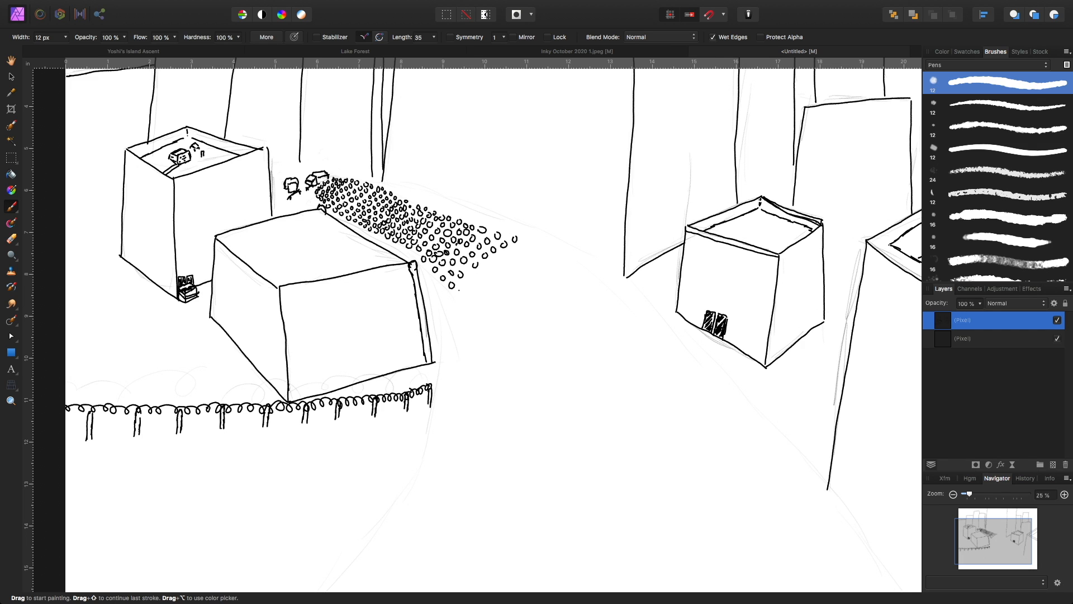
{"action": "left_click_drag", "start_coordinate": [470, 279], "coordinate": [473, 280]}
{"action": "left_click", "coordinate": [504, 254]}
{"action": "mouse_move", "coordinate": [467, 291]}
{"action": "left_mouse_down"}
{"action": "mouse_move", "coordinate": [482, 292]}
{"action": "mouse_move", "coordinate": [516, 258]}
{"action": "left_mouse_up"}
{"action": "left_click_drag", "start_coordinate": [522, 251], "coordinate": [533, 246]}
{"action": "left_click_drag", "start_coordinate": [464, 307], "coordinate": [467, 308]}
{"action": "left_click_drag", "start_coordinate": [476, 303], "coordinate": [543, 260]}
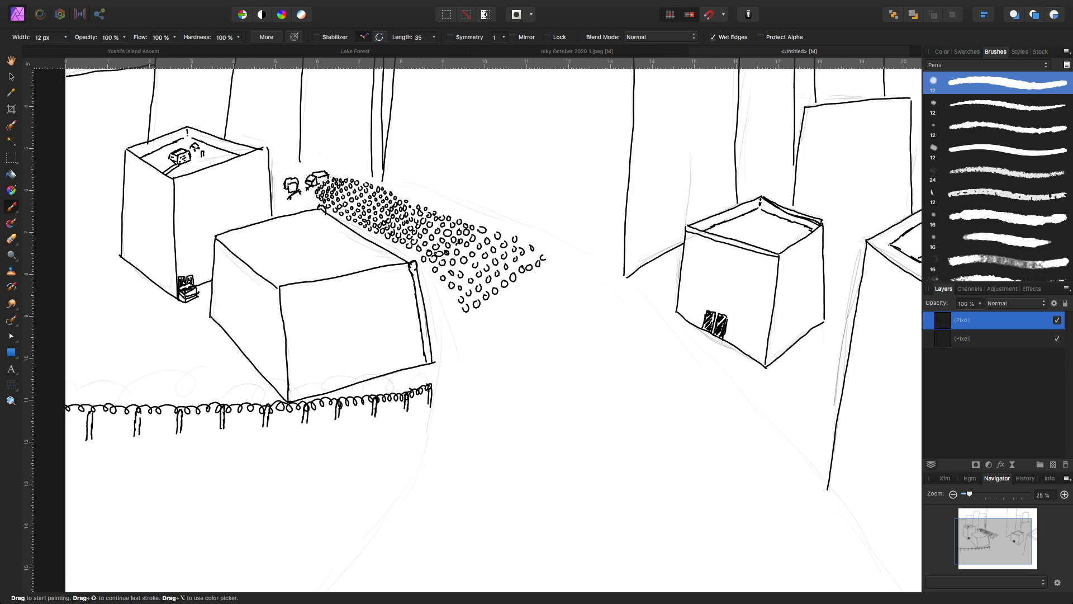
{"action": "mouse_move", "coordinate": [471, 320]}
{"action": "left_mouse_down"}
{"action": "mouse_move", "coordinate": [547, 283]}
{"action": "mouse_move", "coordinate": [557, 262]}
{"action": "left_mouse_up"}
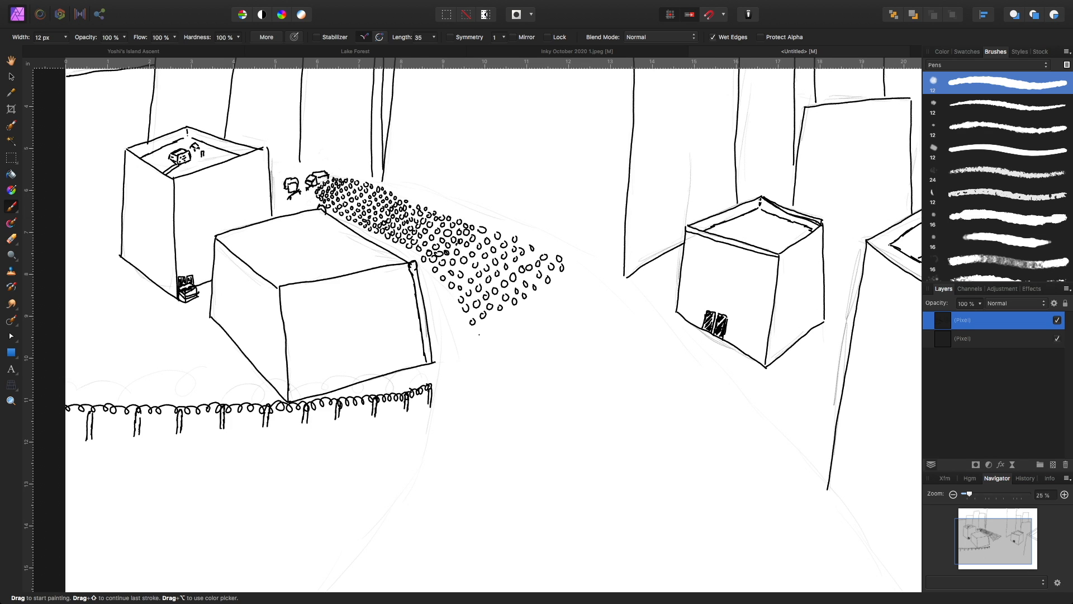
{"action": "mouse_move", "coordinate": [484, 327]}
{"action": "left_mouse_down"}
{"action": "mouse_move", "coordinate": [523, 305]}
{"action": "mouse_move", "coordinate": [545, 275]}
{"action": "mouse_move", "coordinate": [570, 274]}
{"action": "left_mouse_up"}
{"action": "left_click_drag", "start_coordinate": [496, 327], "coordinate": [576, 289]}
- Fill the road beside the front left building's right wall with crowd circles, reaching across to the tall building's base corner
{"action": "mouse_move", "coordinate": [521, 317]}
{"action": "left_mouse_down"}
{"action": "mouse_move", "coordinate": [493, 348]}
{"action": "mouse_move", "coordinate": [484, 342]}
{"action": "mouse_move", "coordinate": [500, 354]}
{"action": "mouse_move", "coordinate": [480, 368]}
{"action": "mouse_move", "coordinate": [453, 313]}
{"action": "left_mouse_up"}
{"action": "mouse_move", "coordinate": [473, 352]}
{"action": "left_mouse_down"}
{"action": "mouse_move", "coordinate": [470, 361]}
{"action": "mouse_move", "coordinate": [460, 350]}
{"action": "mouse_move", "coordinate": [461, 391]}
{"action": "mouse_move", "coordinate": [509, 360]}
{"action": "left_mouse_up"}
{"action": "mouse_move", "coordinate": [516, 340]}
{"action": "left_mouse_down"}
{"action": "mouse_move", "coordinate": [512, 348]}
{"action": "mouse_move", "coordinate": [575, 304]}
{"action": "left_mouse_up"}
{"action": "left_click_drag", "start_coordinate": [590, 291], "coordinate": [590, 281]}
{"action": "mouse_move", "coordinate": [605, 282]}
{"action": "left_mouse_down"}
{"action": "mouse_move", "coordinate": [545, 329]}
{"action": "mouse_move", "coordinate": [533, 349]}
{"action": "mouse_move", "coordinate": [545, 345]}
{"action": "mouse_move", "coordinate": [505, 380]}
{"action": "left_mouse_up"}
{"action": "mouse_move", "coordinate": [499, 376]}
{"action": "left_mouse_down"}
{"action": "mouse_move", "coordinate": [495, 389]}
{"action": "mouse_move", "coordinate": [454, 407]}
{"action": "left_mouse_up"}
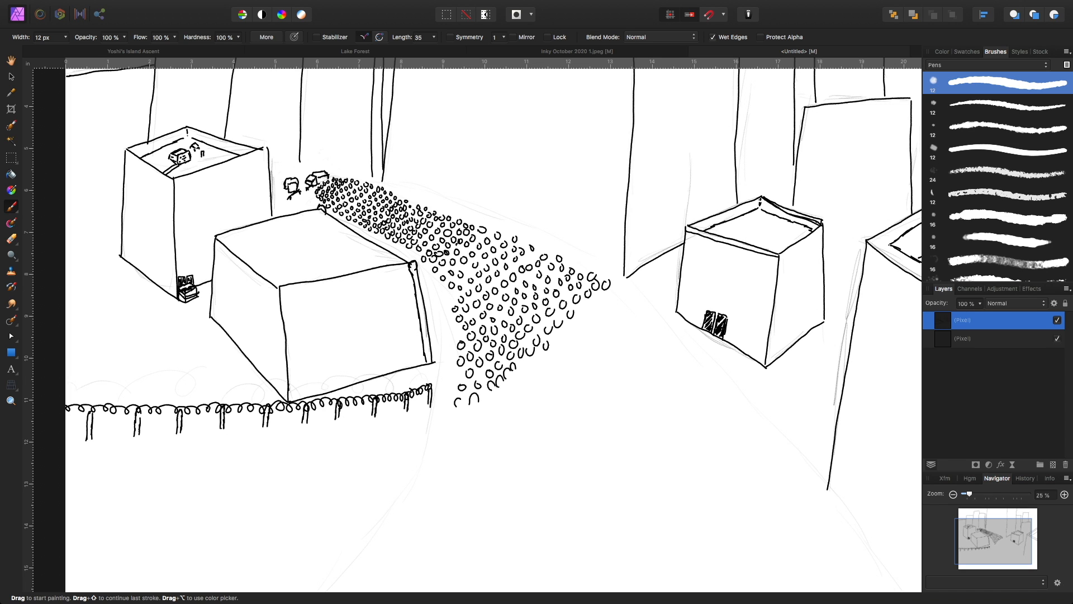
- Continue the crowd toward the foreground with rows of open arches spanning from the fence's end to the small right building
{"action": "mouse_move", "coordinate": [525, 375]}
{"action": "left_mouse_down"}
{"action": "mouse_move", "coordinate": [529, 362]}
{"action": "mouse_move", "coordinate": [536, 369]}
{"action": "left_mouse_up"}
{"action": "mouse_move", "coordinate": [541, 360]}
{"action": "left_mouse_down"}
{"action": "mouse_move", "coordinate": [591, 307]}
{"action": "mouse_move", "coordinate": [627, 298]}
{"action": "mouse_move", "coordinate": [618, 304]}
{"action": "left_mouse_up"}
{"action": "mouse_move", "coordinate": [595, 319]}
{"action": "left_mouse_down"}
{"action": "mouse_move", "coordinate": [607, 309]}
{"action": "mouse_move", "coordinate": [549, 381]}
{"action": "mouse_move", "coordinate": [450, 414]}
{"action": "mouse_move", "coordinate": [449, 429]}
{"action": "left_mouse_up"}
{"action": "mouse_move", "coordinate": [451, 435]}
{"action": "left_mouse_down"}
{"action": "mouse_move", "coordinate": [524, 401]}
{"action": "mouse_move", "coordinate": [527, 418]}
{"action": "mouse_move", "coordinate": [567, 378]}
{"action": "left_mouse_up"}
{"action": "mouse_move", "coordinate": [568, 376]}
{"action": "left_mouse_down"}
{"action": "mouse_move", "coordinate": [624, 316]}
{"action": "mouse_move", "coordinate": [636, 310]}
{"action": "mouse_move", "coordinate": [639, 325]}
{"action": "mouse_move", "coordinate": [644, 316]}
{"action": "mouse_move", "coordinate": [654, 324]}
{"action": "mouse_move", "coordinate": [555, 417]}
{"action": "mouse_move", "coordinate": [510, 438]}
{"action": "mouse_move", "coordinate": [477, 435]}
{"action": "mouse_move", "coordinate": [437, 462]}
{"action": "mouse_move", "coordinate": [564, 435]}
{"action": "mouse_move", "coordinate": [637, 357]}
{"action": "mouse_move", "coordinate": [652, 363]}
{"action": "left_mouse_up"}
{"action": "mouse_move", "coordinate": [640, 356]}
{"action": "left_mouse_down"}
{"action": "mouse_move", "coordinate": [671, 334]}
{"action": "mouse_move", "coordinate": [680, 349]}
{"action": "mouse_move", "coordinate": [558, 451]}
{"action": "mouse_move", "coordinate": [513, 470]}
{"action": "left_mouse_up"}
{"action": "left_click_drag", "start_coordinate": [492, 478], "coordinate": [493, 478]}
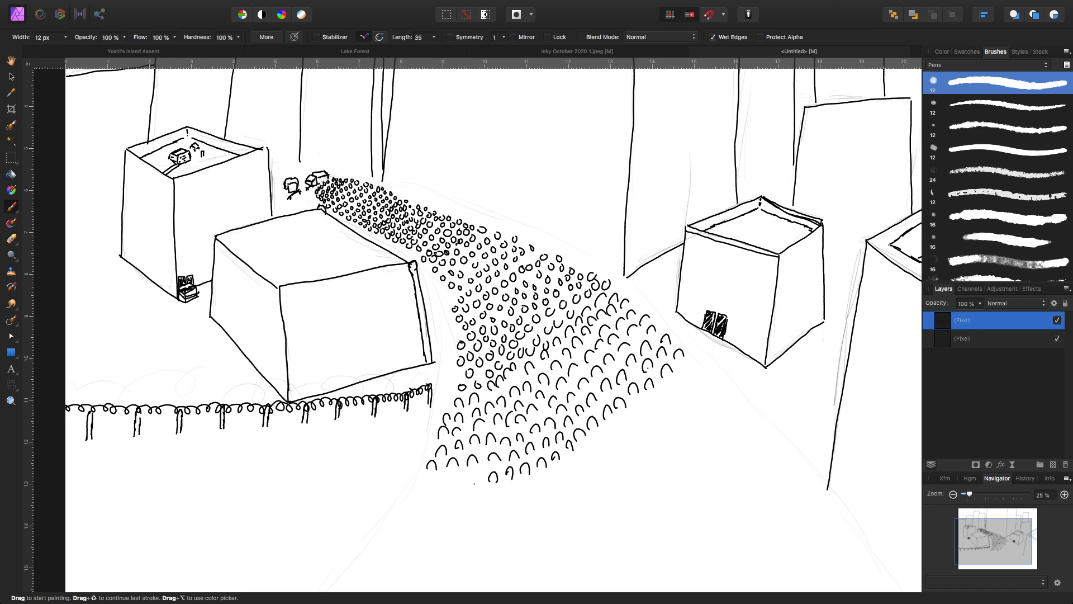
- Ink larger crowd arches across the widening road, from below the fence to the foreground building's lower edge
{"action": "mouse_move", "coordinate": [457, 490]}
{"action": "left_mouse_down"}
{"action": "mouse_move", "coordinate": [404, 509]}
{"action": "mouse_move", "coordinate": [459, 513]}
{"action": "mouse_move", "coordinate": [483, 496]}
{"action": "mouse_move", "coordinate": [500, 499]}
{"action": "mouse_move", "coordinate": [497, 490]}
{"action": "mouse_move", "coordinate": [551, 485]}
{"action": "mouse_move", "coordinate": [619, 454]}
{"action": "mouse_move", "coordinate": [599, 458]}
{"action": "mouse_move", "coordinate": [620, 444]}
{"action": "mouse_move", "coordinate": [616, 432]}
{"action": "mouse_move", "coordinate": [628, 439]}
{"action": "mouse_move", "coordinate": [664, 419]}
{"action": "mouse_move", "coordinate": [658, 410]}
{"action": "mouse_move", "coordinate": [671, 419]}
{"action": "mouse_move", "coordinate": [673, 398]}
{"action": "mouse_move", "coordinate": [696, 395]}
{"action": "mouse_move", "coordinate": [684, 383]}
{"action": "mouse_move", "coordinate": [706, 365]}
{"action": "mouse_move", "coordinate": [692, 341]}
{"action": "left_mouse_up"}
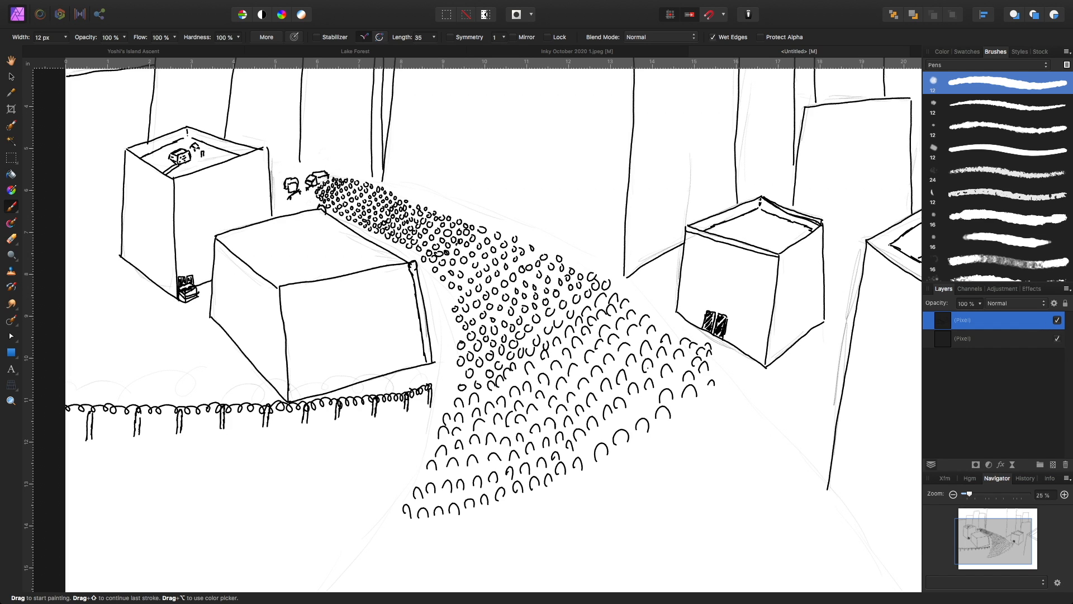
{"action": "mouse_move", "coordinate": [706, 394]}
{"action": "left_mouse_down"}
{"action": "mouse_move", "coordinate": [731, 387]}
{"action": "mouse_move", "coordinate": [669, 448]}
{"action": "mouse_move", "coordinate": [684, 450]}
{"action": "mouse_move", "coordinate": [640, 452]}
{"action": "mouse_move", "coordinate": [633, 473]}
{"action": "mouse_move", "coordinate": [593, 482]}
{"action": "mouse_move", "coordinate": [608, 467]}
{"action": "mouse_move", "coordinate": [564, 503]}
{"action": "mouse_move", "coordinate": [472, 530]}
{"action": "left_mouse_up"}
{"action": "left_click", "coordinate": [593, 482]}
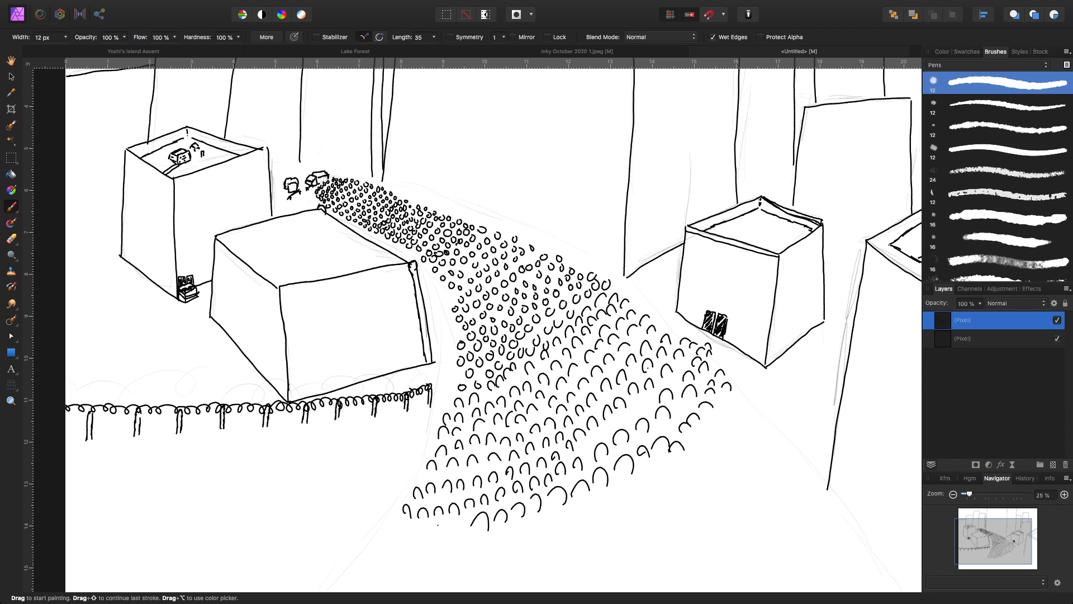
{"action": "mouse_move", "coordinate": [454, 535]}
{"action": "left_mouse_down"}
{"action": "mouse_move", "coordinate": [465, 532]}
{"action": "mouse_move", "coordinate": [378, 544]}
{"action": "left_mouse_up"}
{"action": "mouse_move", "coordinate": [689, 446]}
{"action": "left_mouse_down"}
{"action": "mouse_move", "coordinate": [731, 401]}
{"action": "mouse_move", "coordinate": [751, 412]}
{"action": "mouse_move", "coordinate": [718, 452]}
{"action": "mouse_move", "coordinate": [724, 426]}
{"action": "mouse_move", "coordinate": [688, 465]}
{"action": "mouse_move", "coordinate": [699, 463]}
{"action": "mouse_move", "coordinate": [664, 473]}
{"action": "mouse_move", "coordinate": [677, 474]}
{"action": "mouse_move", "coordinate": [649, 479]}
{"action": "mouse_move", "coordinate": [659, 477]}
{"action": "mouse_move", "coordinate": [657, 456]}
{"action": "mouse_move", "coordinate": [596, 461]}
{"action": "mouse_move", "coordinate": [626, 490]}
{"action": "mouse_move", "coordinate": [639, 486]}
{"action": "mouse_move", "coordinate": [620, 506]}
{"action": "mouse_move", "coordinate": [557, 513]}
{"action": "mouse_move", "coordinate": [567, 522]}
{"action": "mouse_move", "coordinate": [517, 532]}
{"action": "mouse_move", "coordinate": [490, 553]}
{"action": "mouse_move", "coordinate": [495, 539]}
{"action": "mouse_move", "coordinate": [495, 553]}
{"action": "mouse_move", "coordinate": [471, 550]}
{"action": "mouse_move", "coordinate": [440, 567]}
{"action": "mouse_move", "coordinate": [451, 550]}
{"action": "mouse_move", "coordinate": [409, 559]}
{"action": "mouse_move", "coordinate": [395, 577]}
{"action": "mouse_move", "coordinate": [335, 591]}
{"action": "left_mouse_up"}
{"action": "mouse_move", "coordinate": [749, 447]}
{"action": "left_mouse_down"}
{"action": "mouse_move", "coordinate": [765, 447]}
{"action": "mouse_move", "coordinate": [725, 464]}
{"action": "mouse_move", "coordinate": [729, 474]}
{"action": "left_mouse_up"}
{"action": "left_click_drag", "start_coordinate": [747, 462], "coordinate": [785, 455]}
{"action": "left_click", "coordinate": [767, 473]}
{"action": "mouse_move", "coordinate": [736, 481]}
{"action": "left_mouse_down"}
{"action": "mouse_move", "coordinate": [752, 486]}
{"action": "mouse_move", "coordinate": [676, 495]}
{"action": "mouse_move", "coordinate": [687, 507]}
{"action": "mouse_move", "coordinate": [665, 514]}
{"action": "mouse_move", "coordinate": [659, 487]}
{"action": "mouse_move", "coordinate": [667, 499]}
{"action": "mouse_move", "coordinate": [643, 516]}
{"action": "mouse_move", "coordinate": [653, 517]}
{"action": "mouse_move", "coordinate": [600, 536]}
{"action": "mouse_move", "coordinate": [630, 538]}
{"action": "left_mouse_up"}
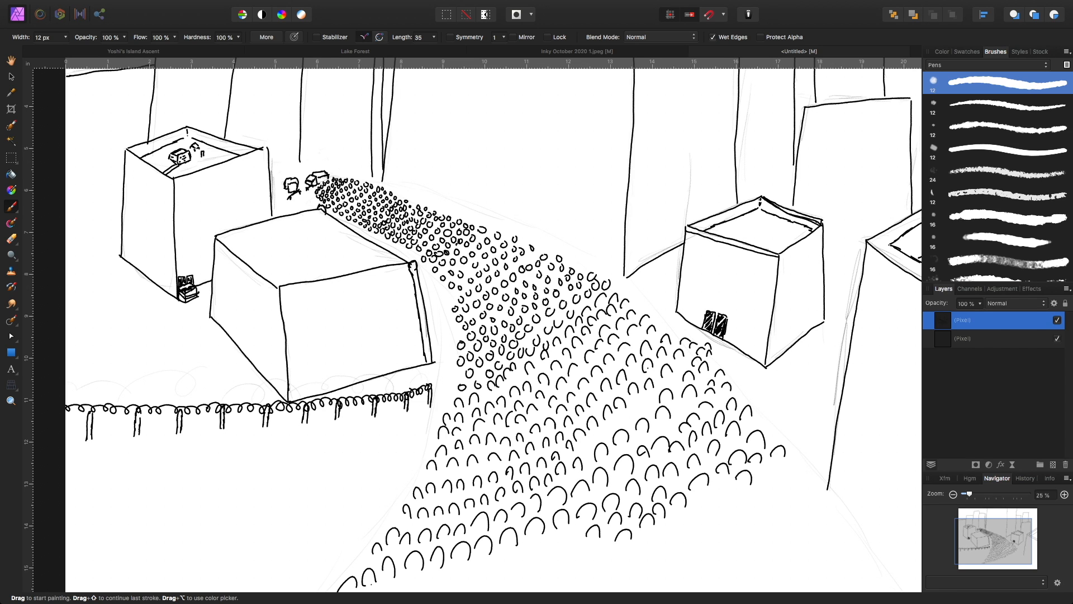
{"action": "mouse_move", "coordinate": [565, 548]}
{"action": "left_mouse_down"}
{"action": "mouse_move", "coordinate": [470, 570]}
{"action": "mouse_move", "coordinate": [480, 570]}
{"action": "mouse_move", "coordinate": [474, 561]}
{"action": "mouse_move", "coordinate": [451, 570]}
{"action": "mouse_move", "coordinate": [458, 578]}
{"action": "mouse_move", "coordinate": [434, 575]}
{"action": "mouse_move", "coordinate": [435, 585]}
{"action": "mouse_move", "coordinate": [396, 590]}
{"action": "left_mouse_up"}
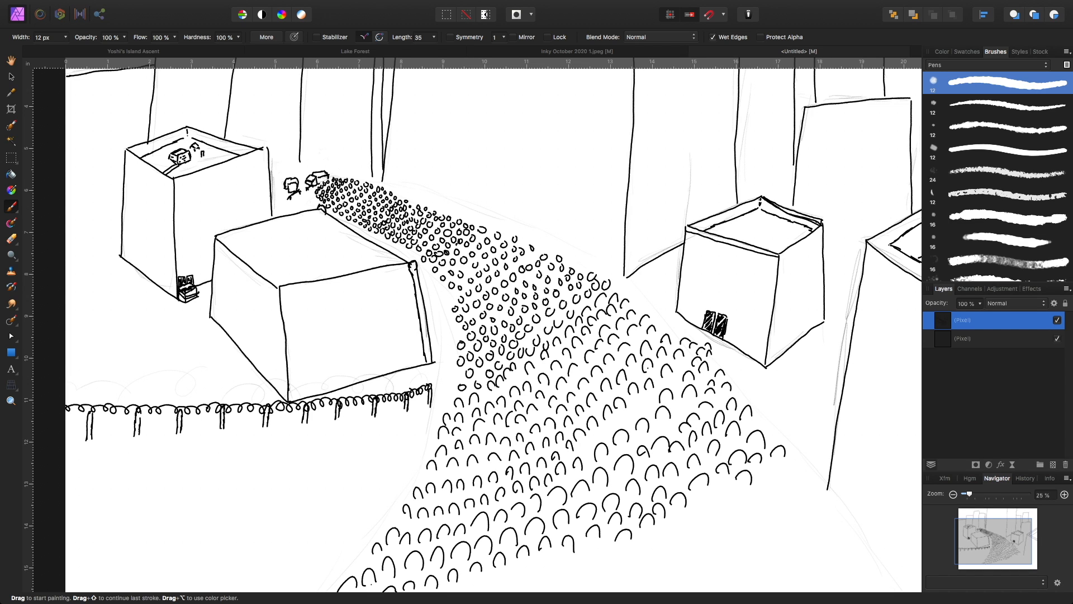
- Add rows of large crowd arches across the lower road, ending beneath the foreground building's vertical edge
{"action": "scroll", "coordinate": [487, 324], "scroll_direction": "down", "scroll_amount": 5}
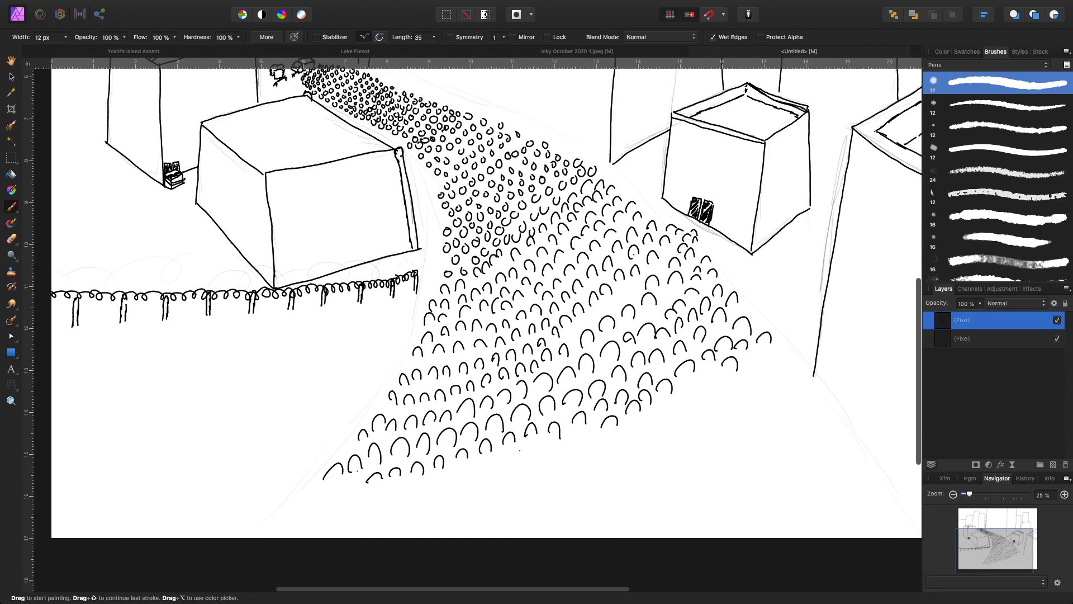
{"action": "mouse_move", "coordinate": [690, 393]}
{"action": "left_mouse_down"}
{"action": "mouse_move", "coordinate": [772, 359]}
{"action": "mouse_move", "coordinate": [808, 373]}
{"action": "left_mouse_up"}
{"action": "mouse_move", "coordinate": [342, 499]}
{"action": "left_mouse_down"}
{"action": "mouse_move", "coordinate": [358, 497]}
{"action": "mouse_move", "coordinate": [310, 502]}
{"action": "mouse_move", "coordinate": [416, 502]}
{"action": "mouse_move", "coordinate": [517, 478]}
{"action": "mouse_move", "coordinate": [533, 456]}
{"action": "mouse_move", "coordinate": [544, 471]}
{"action": "left_mouse_up"}
{"action": "mouse_move", "coordinate": [562, 463]}
{"action": "left_mouse_down"}
{"action": "mouse_move", "coordinate": [565, 453]}
{"action": "mouse_move", "coordinate": [579, 462]}
{"action": "mouse_move", "coordinate": [592, 441]}
{"action": "mouse_move", "coordinate": [704, 430]}
{"action": "mouse_move", "coordinate": [688, 402]}
{"action": "mouse_move", "coordinate": [739, 423]}
{"action": "mouse_move", "coordinate": [771, 409]}
{"action": "left_mouse_up"}
{"action": "mouse_move", "coordinate": [776, 420]}
{"action": "left_mouse_down"}
{"action": "mouse_move", "coordinate": [778, 409]}
{"action": "mouse_move", "coordinate": [802, 411]}
{"action": "left_mouse_up"}
{"action": "mouse_move", "coordinate": [783, 398]}
{"action": "left_mouse_down"}
{"action": "mouse_move", "coordinate": [805, 392]}
{"action": "mouse_move", "coordinate": [833, 412]}
{"action": "left_mouse_up"}
{"action": "left_click", "coordinate": [800, 420]}
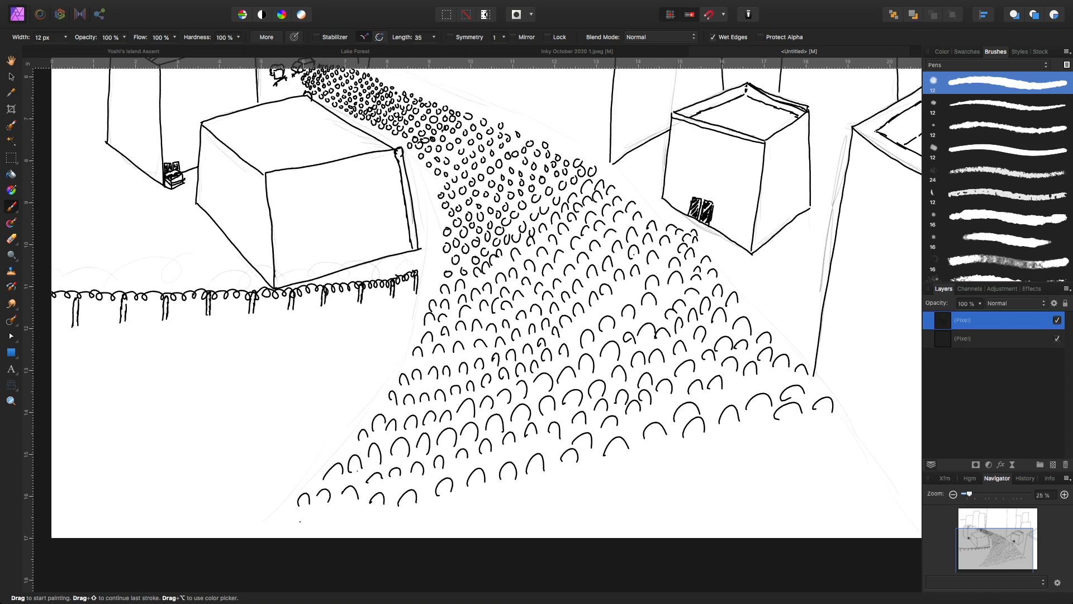
- Fill the remaining road down to the canvas's bottom edge with widely spaced large crowd arches
{"action": "mouse_move", "coordinate": [291, 530]}
{"action": "left_mouse_down"}
{"action": "mouse_move", "coordinate": [408, 526]}
{"action": "mouse_move", "coordinate": [437, 498]}
{"action": "mouse_move", "coordinate": [530, 486]}
{"action": "mouse_move", "coordinate": [532, 501]}
{"action": "left_mouse_up"}
{"action": "mouse_move", "coordinate": [548, 491]}
{"action": "left_mouse_down"}
{"action": "mouse_move", "coordinate": [725, 442]}
{"action": "mouse_move", "coordinate": [837, 437]}
{"action": "mouse_move", "coordinate": [768, 458]}
{"action": "left_mouse_up"}
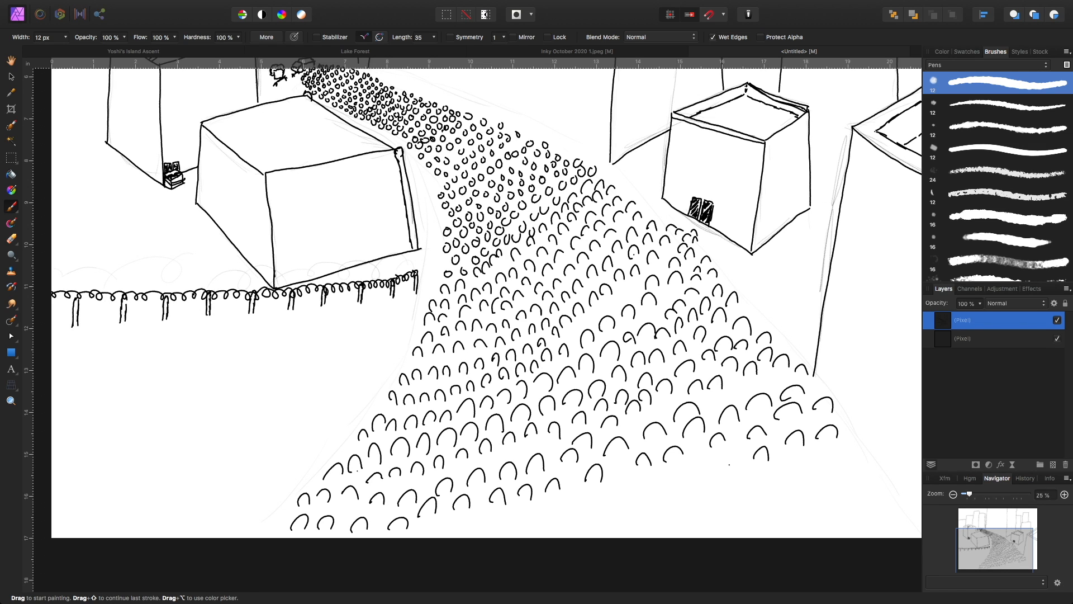
{"action": "mouse_move", "coordinate": [724, 465]}
{"action": "left_mouse_down"}
{"action": "mouse_move", "coordinate": [621, 476]}
{"action": "mouse_move", "coordinate": [595, 494]}
{"action": "mouse_move", "coordinate": [603, 500]}
{"action": "mouse_move", "coordinate": [576, 494]}
{"action": "mouse_move", "coordinate": [570, 507]}
{"action": "mouse_move", "coordinate": [503, 523]}
{"action": "mouse_move", "coordinate": [445, 529]}
{"action": "left_mouse_up"}
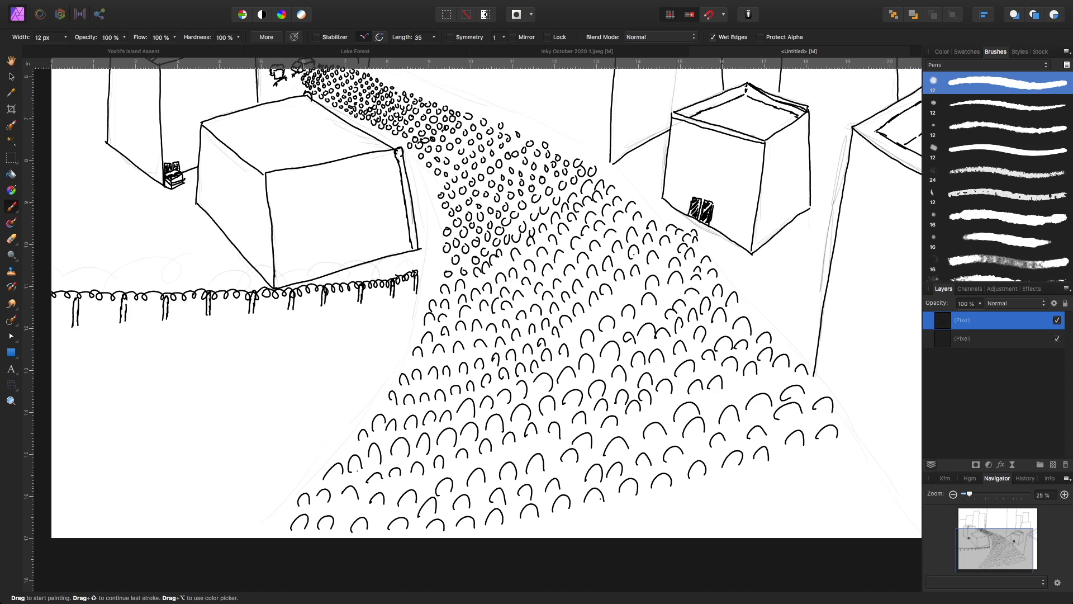
{"action": "left_click_drag", "start_coordinate": [533, 536], "coordinate": [675, 510]}
{"action": "mouse_move", "coordinate": [695, 502]}
{"action": "left_mouse_down"}
{"action": "mouse_move", "coordinate": [720, 483]}
{"action": "mouse_move", "coordinate": [761, 489]}
{"action": "mouse_move", "coordinate": [845, 470]}
{"action": "mouse_move", "coordinate": [876, 474]}
{"action": "left_mouse_up"}
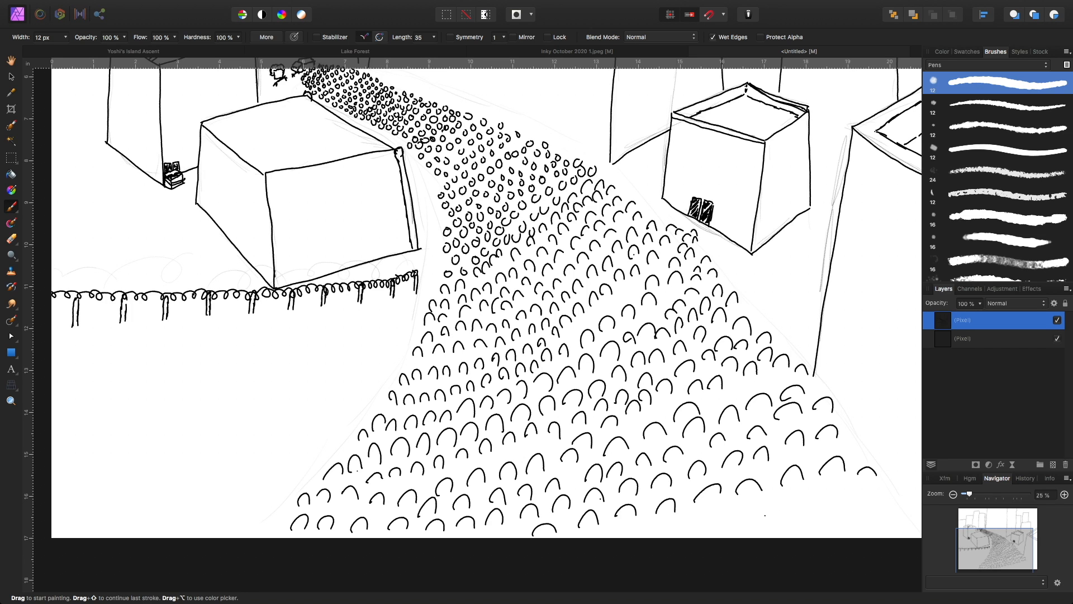
{"action": "left_click_drag", "start_coordinate": [749, 518], "coordinate": [777, 516]}
{"action": "left_click_drag", "start_coordinate": [706, 524], "coordinate": [728, 520]}
{"action": "left_click_drag", "start_coordinate": [657, 535], "coordinate": [680, 531]}
{"action": "left_click_drag", "start_coordinate": [614, 538], "coordinate": [634, 533]}
{"action": "mouse_move", "coordinate": [798, 522]}
{"action": "left_mouse_down"}
{"action": "mouse_move", "coordinate": [816, 509]}
{"action": "mouse_move", "coordinate": [822, 520]}
{"action": "left_mouse_up"}
{"action": "mouse_move", "coordinate": [840, 513]}
{"action": "left_mouse_down"}
{"action": "mouse_move", "coordinate": [864, 508]}
{"action": "mouse_move", "coordinate": [894, 527]}
{"action": "left_mouse_up"}
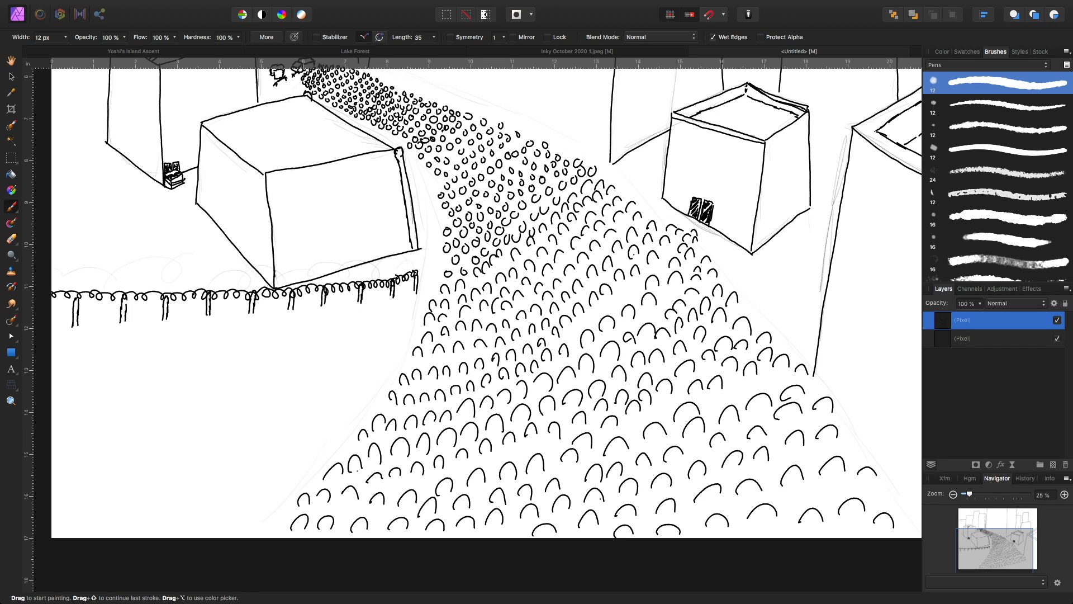
- Hatch the sky in the canvas's upper left corner with dense diagonal strokes
{"action": "scroll", "coordinate": [486, 302], "scroll_direction": "up", "scroll_amount": 10}
{"action": "scroll", "coordinate": [486, 302], "scroll_direction": "left", "scroll_amount": 4}
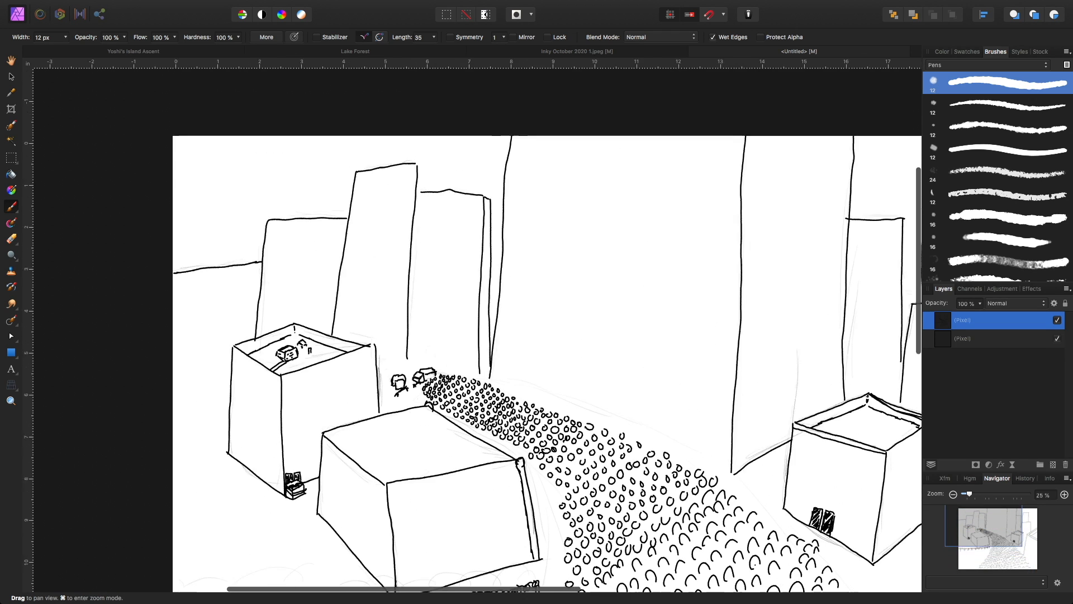
{"action": "mouse_move", "coordinate": [197, 162]}
{"action": "left_mouse_down"}
{"action": "mouse_move", "coordinate": [185, 165]}
{"action": "mouse_move", "coordinate": [184, 188]}
{"action": "left_mouse_up"}
{"action": "left_click_drag", "start_coordinate": [238, 162], "coordinate": [184, 196]}
{"action": "mouse_move", "coordinate": [254, 162]}
{"action": "left_mouse_down"}
{"action": "mouse_move", "coordinate": [184, 202]}
{"action": "mouse_move", "coordinate": [184, 226]}
{"action": "left_mouse_up"}
{"action": "left_click_drag", "start_coordinate": [291, 162], "coordinate": [184, 228]}
{"action": "left_click_drag", "start_coordinate": [298, 162], "coordinate": [184, 235]}
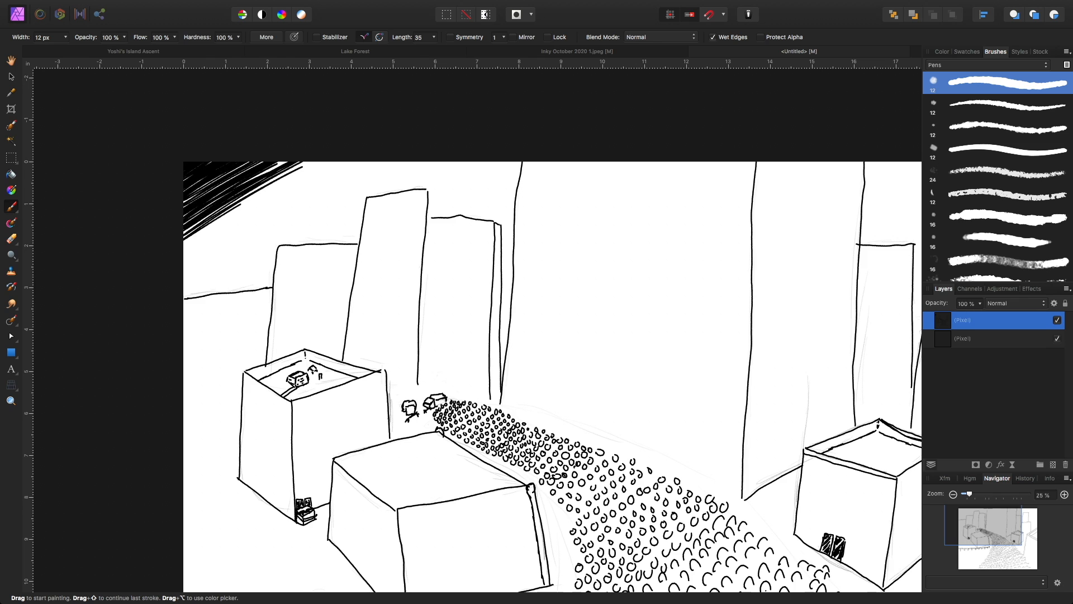
{"action": "left_click_drag", "start_coordinate": [282, 178], "coordinate": [184, 242]}
{"action": "mouse_move", "coordinate": [272, 198]}
{"action": "left_mouse_down"}
{"action": "mouse_move", "coordinate": [184, 245]}
{"action": "mouse_move", "coordinate": [184, 264]}
{"action": "left_mouse_up"}
{"action": "left_click_drag", "start_coordinate": [267, 218], "coordinate": [184, 268]}
{"action": "left_click_drag", "start_coordinate": [256, 236], "coordinate": [184, 275]}
{"action": "left_click_drag", "start_coordinate": [225, 256], "coordinate": [184, 282]}
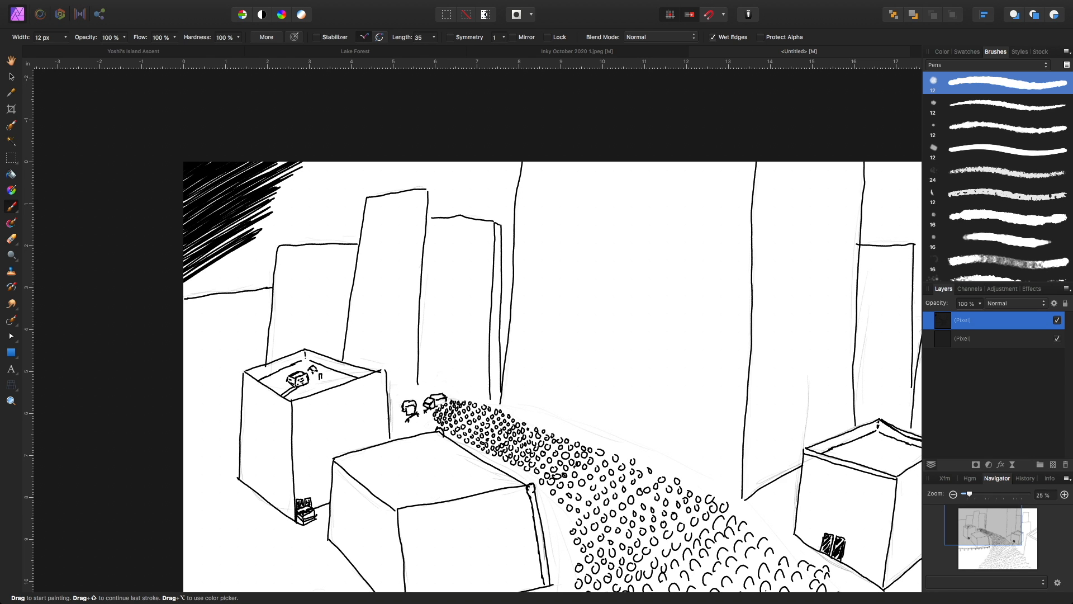
- Hatch the sky down to the low roof line and up to the side of the leftmost background tower
{"action": "left_click_drag", "start_coordinate": [255, 231], "coordinate": [184, 277]}
{"action": "left_click_drag", "start_coordinate": [274, 229], "coordinate": [184, 284]}
{"action": "left_click_drag", "start_coordinate": [261, 247], "coordinate": [184, 291]}
{"action": "left_click_drag", "start_coordinate": [250, 255], "coordinate": [184, 287]}
{"action": "mouse_move", "coordinate": [246, 260]}
{"action": "left_mouse_down"}
{"action": "mouse_move", "coordinate": [184, 296]}
{"action": "mouse_move", "coordinate": [241, 289]}
{"action": "left_mouse_up"}
{"action": "mouse_move", "coordinate": [273, 281]}
{"action": "left_mouse_down"}
{"action": "mouse_move", "coordinate": [251, 290]}
{"action": "mouse_move", "coordinate": [243, 277]}
{"action": "left_mouse_up"}
{"action": "left_click_drag", "start_coordinate": [273, 253], "coordinate": [228, 274]}
{"action": "left_click_drag", "start_coordinate": [263, 253], "coordinate": [259, 268]}
{"action": "mouse_move", "coordinate": [273, 264]}
{"action": "left_mouse_down"}
{"action": "mouse_move", "coordinate": [269, 278]}
{"action": "mouse_move", "coordinate": [268, 261]}
{"action": "mouse_move", "coordinate": [243, 261]}
{"action": "left_mouse_up"}
- Extend the diagonal sky hatching above the leftmost tower and over the top of the tallest left background tower
{"action": "mouse_move", "coordinate": [294, 218]}
{"action": "left_mouse_down"}
{"action": "mouse_move", "coordinate": [222, 263]}
{"action": "mouse_move", "coordinate": [271, 234]}
{"action": "left_mouse_up"}
{"action": "left_click_drag", "start_coordinate": [304, 223], "coordinate": [244, 251]}
{"action": "left_click_drag", "start_coordinate": [318, 199], "coordinate": [257, 233]}
{"action": "left_click_drag", "start_coordinate": [324, 189], "coordinate": [235, 239]}
{"action": "mouse_move", "coordinate": [336, 170]}
{"action": "left_mouse_down"}
{"action": "mouse_move", "coordinate": [251, 220]}
{"action": "mouse_move", "coordinate": [256, 204]}
{"action": "left_mouse_up"}
{"action": "left_click_drag", "start_coordinate": [273, 166], "coordinate": [252, 179]}
{"action": "mouse_move", "coordinate": [321, 162]}
{"action": "left_mouse_down"}
{"action": "mouse_move", "coordinate": [252, 191]}
{"action": "mouse_move", "coordinate": [269, 199]}
{"action": "left_mouse_up"}
{"action": "left_click_drag", "start_coordinate": [356, 162], "coordinate": [253, 216]}
{"action": "left_click_drag", "start_coordinate": [366, 162], "coordinate": [278, 212]}
{"action": "mouse_move", "coordinate": [392, 162]}
{"action": "left_mouse_down"}
{"action": "mouse_move", "coordinate": [281, 213]}
{"action": "mouse_move", "coordinate": [301, 199]}
{"action": "left_mouse_up"}
{"action": "mouse_move", "coordinate": [379, 162]}
{"action": "left_mouse_down"}
{"action": "mouse_move", "coordinate": [307, 197]}
{"action": "mouse_move", "coordinate": [324, 199]}
{"action": "left_mouse_up"}
{"action": "left_click_drag", "start_coordinate": [406, 162], "coordinate": [325, 209]}
{"action": "left_click_drag", "start_coordinate": [431, 162], "coordinate": [331, 202]}
{"action": "mouse_move", "coordinate": [448, 162]}
{"action": "left_mouse_down"}
{"action": "mouse_move", "coordinate": [351, 203]}
{"action": "mouse_move", "coordinate": [376, 198]}
{"action": "left_mouse_up"}
{"action": "left_click_drag", "start_coordinate": [461, 162], "coordinate": [392, 195]}
{"action": "left_click_drag", "start_coordinate": [484, 163], "coordinate": [419, 188]}
- Hatch the sky above the third left background tower, between the tallest one and the tall building edge by the road
{"action": "mouse_move", "coordinate": [511, 162]}
{"action": "left_mouse_down"}
{"action": "mouse_move", "coordinate": [426, 195]}
{"action": "mouse_move", "coordinate": [446, 190]}
{"action": "left_mouse_up"}
{"action": "left_click_drag", "start_coordinate": [501, 166], "coordinate": [428, 206]}
{"action": "left_click_drag", "start_coordinate": [490, 176], "coordinate": [431, 201]}
{"action": "left_click_drag", "start_coordinate": [458, 195], "coordinate": [427, 213]}
{"action": "mouse_move", "coordinate": [470, 195]}
{"action": "left_mouse_down"}
{"action": "mouse_move", "coordinate": [428, 218]}
{"action": "mouse_move", "coordinate": [443, 213]}
{"action": "left_mouse_up"}
{"action": "left_click_drag", "start_coordinate": [481, 196], "coordinate": [449, 217]}
{"action": "mouse_move", "coordinate": [497, 199]}
{"action": "left_mouse_down"}
{"action": "mouse_move", "coordinate": [456, 216]}
{"action": "mouse_move", "coordinate": [470, 214]}
{"action": "left_mouse_up"}
{"action": "left_click_drag", "start_coordinate": [508, 201], "coordinate": [482, 216]}
{"action": "left_click_drag", "start_coordinate": [508, 206], "coordinate": [492, 220]}
{"action": "left_click_drag", "start_coordinate": [515, 196], "coordinate": [492, 205]}
{"action": "left_click_drag", "start_coordinate": [513, 181], "coordinate": [461, 202]}
{"action": "left_click_drag", "start_coordinate": [499, 174], "coordinate": [456, 196]}
{"action": "left_click_drag", "start_coordinate": [518, 162], "coordinate": [493, 176]}
- Fill the narrow sky gap between the third left tower and the tall building edge with short diagonal hatching
{"action": "left_click_drag", "start_coordinate": [518, 166], "coordinate": [500, 187]}
{"action": "left_click_drag", "start_coordinate": [516, 177], "coordinate": [504, 193]}
{"action": "left_click_drag", "start_coordinate": [516, 191], "coordinate": [498, 223]}
{"action": "left_click_drag", "start_coordinate": [512, 216], "coordinate": [500, 230]}
{"action": "left_click_drag", "start_coordinate": [515, 223], "coordinate": [502, 243]}
{"action": "left_click_drag", "start_coordinate": [515, 235], "coordinate": [501, 255]}
{"action": "mouse_move", "coordinate": [513, 251]}
{"action": "left_mouse_down"}
{"action": "mouse_move", "coordinate": [502, 268]}
{"action": "mouse_move", "coordinate": [499, 366]}
{"action": "left_mouse_up"}
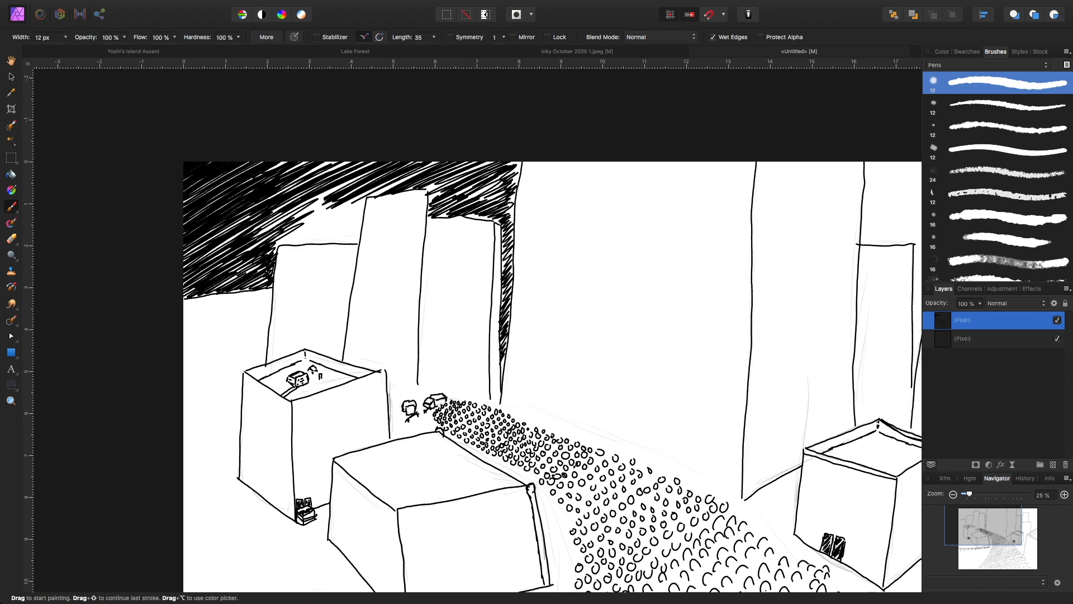
- Close the remaining white gaps in the left sky hatching above the leftmost tower and along the canvas's top edge
{"action": "mouse_move", "coordinate": [274, 246]}
{"action": "left_mouse_down"}
{"action": "mouse_move", "coordinate": [308, 230]}
{"action": "mouse_move", "coordinate": [364, 238]}
{"action": "mouse_move", "coordinate": [362, 213]}
{"action": "left_mouse_up"}
{"action": "mouse_move", "coordinate": [352, 211]}
{"action": "left_mouse_down"}
{"action": "mouse_move", "coordinate": [297, 235]}
{"action": "mouse_move", "coordinate": [340, 186]}
{"action": "mouse_move", "coordinate": [357, 189]}
{"action": "mouse_move", "coordinate": [329, 222]}
{"action": "mouse_move", "coordinate": [359, 204]}
{"action": "left_mouse_up"}
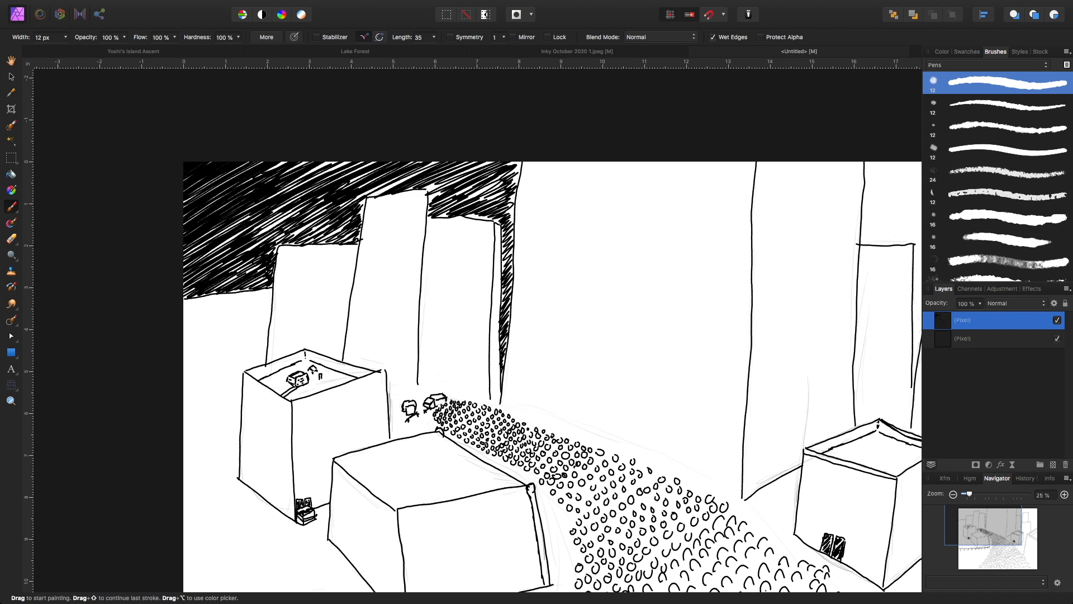
{"action": "left_click_drag", "start_coordinate": [307, 191], "coordinate": [362, 163]}
{"action": "mouse_move", "coordinate": [361, 168]}
{"action": "left_mouse_down"}
{"action": "mouse_move", "coordinate": [406, 172]}
{"action": "mouse_move", "coordinate": [441, 162]}
{"action": "left_mouse_up"}
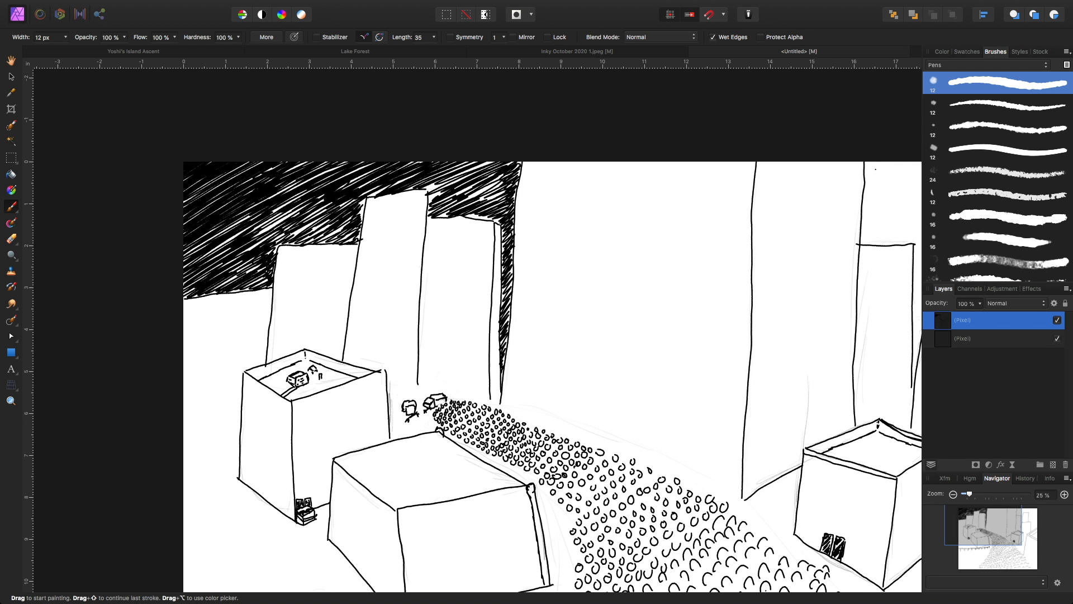
- Hatch the sky beside and above the short tower by the tall building's far side and in the narrow gap before the next tower
{"action": "scroll", "coordinate": [845, 277], "scroll_direction": "right", "scroll_amount": 10}
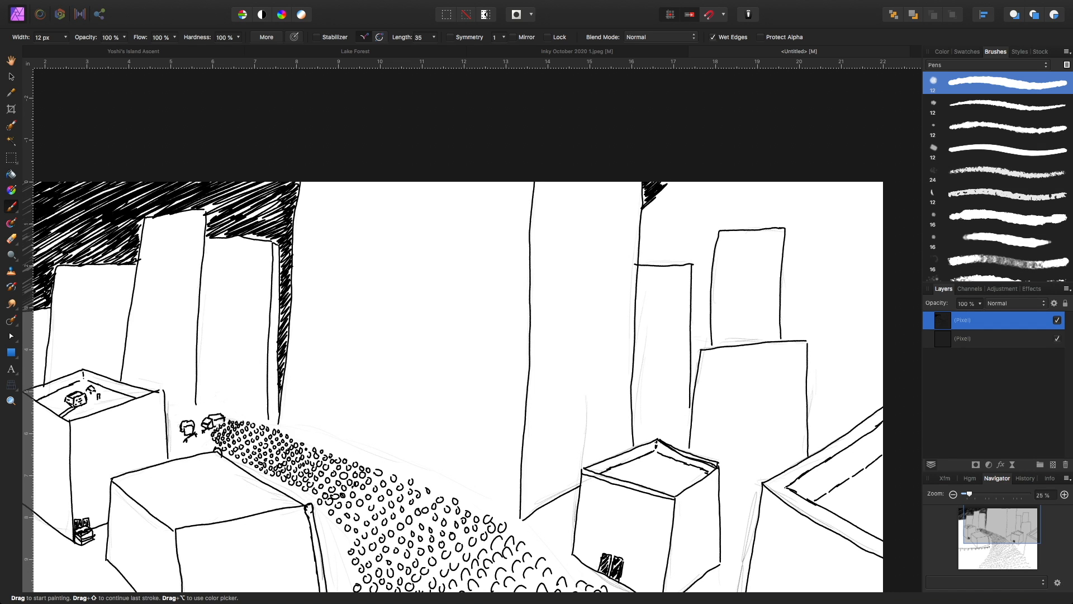
{"action": "mouse_move", "coordinate": [659, 198]}
{"action": "left_mouse_down"}
{"action": "mouse_move", "coordinate": [642, 219]}
{"action": "mouse_move", "coordinate": [664, 227]}
{"action": "mouse_move", "coordinate": [643, 235]}
{"action": "mouse_move", "coordinate": [643, 264]}
{"action": "mouse_move", "coordinate": [684, 249]}
{"action": "left_mouse_up"}
{"action": "mouse_move", "coordinate": [672, 267]}
{"action": "left_mouse_down"}
{"action": "mouse_move", "coordinate": [705, 256]}
{"action": "mouse_move", "coordinate": [691, 327]}
{"action": "left_mouse_up"}
{"action": "left_click_drag", "start_coordinate": [706, 308], "coordinate": [689, 337]}
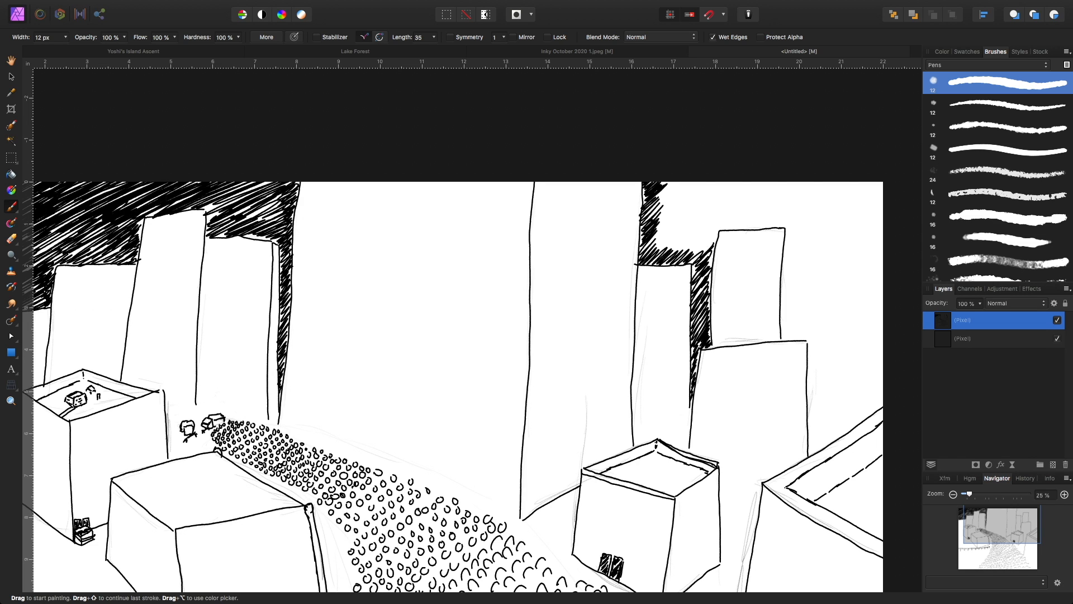
- Fill the sky between the tall building and the second right background tower with diagonal hatching up to the canvas's top edge
{"action": "mouse_move", "coordinate": [691, 257]}
{"action": "left_mouse_down"}
{"action": "mouse_move", "coordinate": [718, 235]}
{"action": "mouse_move", "coordinate": [716, 223]}
{"action": "left_mouse_up"}
{"action": "mouse_move", "coordinate": [659, 254]}
{"action": "left_mouse_down"}
{"action": "mouse_move", "coordinate": [720, 219]}
{"action": "mouse_move", "coordinate": [674, 183]}
{"action": "mouse_move", "coordinate": [696, 182]}
{"action": "left_mouse_up"}
{"action": "mouse_move", "coordinate": [658, 218]}
{"action": "left_mouse_down"}
{"action": "mouse_move", "coordinate": [702, 183]}
{"action": "mouse_move", "coordinate": [730, 182]}
{"action": "left_mouse_up"}
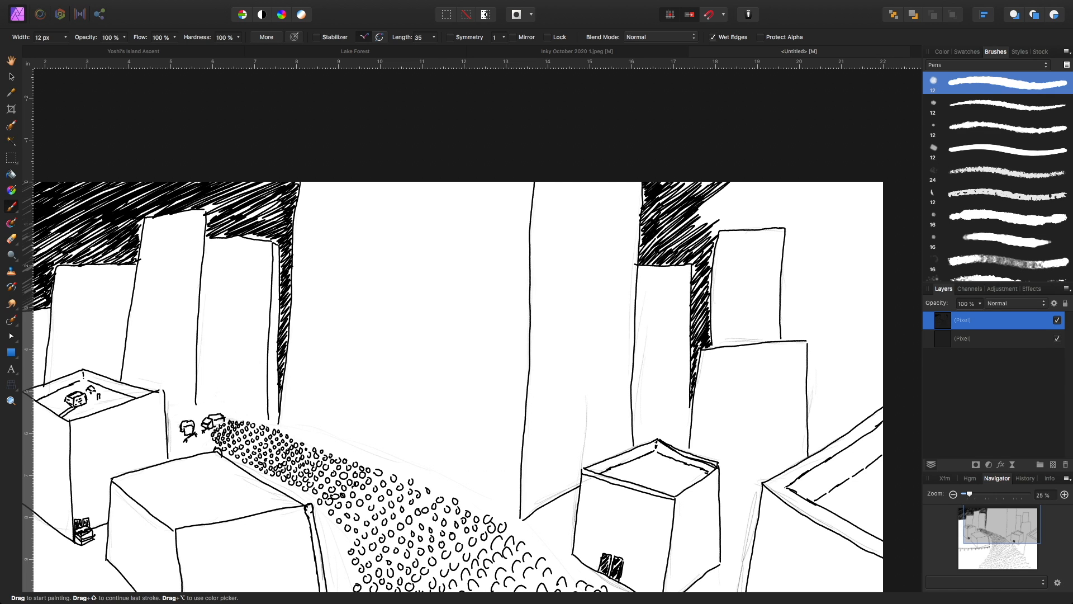
{"action": "mouse_move", "coordinate": [691, 223]}
{"action": "left_mouse_down"}
{"action": "mouse_move", "coordinate": [740, 182]}
{"action": "mouse_move", "coordinate": [794, 207]}
{"action": "mouse_move", "coordinate": [819, 183]}
{"action": "left_mouse_up"}
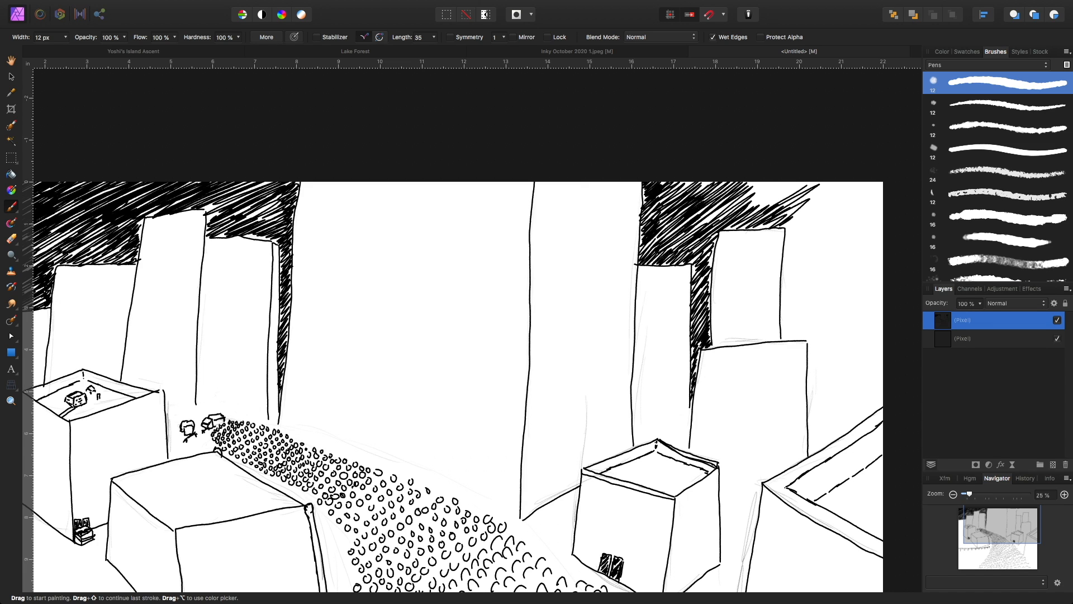
- Hatch the sky over the second right background tower and along the top edge to the canvas's upper right corner
{"action": "mouse_move", "coordinate": [758, 211]}
{"action": "left_mouse_down"}
{"action": "mouse_move", "coordinate": [808, 185]}
{"action": "mouse_move", "coordinate": [775, 181]}
{"action": "mouse_move", "coordinate": [841, 182]}
{"action": "left_mouse_up"}
{"action": "left_click_drag", "start_coordinate": [791, 213], "coordinate": [851, 182]}
{"action": "left_click_drag", "start_coordinate": [796, 223], "coordinate": [861, 182]}
{"action": "left_click_drag", "start_coordinate": [808, 225], "coordinate": [874, 185]}
{"action": "left_click_drag", "start_coordinate": [810, 232], "coordinate": [883, 186]}
{"action": "mouse_move", "coordinate": [809, 241]}
{"action": "left_mouse_down"}
{"action": "mouse_move", "coordinate": [883, 185]}
{"action": "mouse_move", "coordinate": [859, 198]}
{"action": "left_mouse_up"}
- Hatch the sky with short diagonal strokes down the right side of the second right tower to the lower block's roof
{"action": "mouse_move", "coordinate": [785, 233]}
{"action": "left_mouse_down"}
{"action": "mouse_move", "coordinate": [822, 212]}
{"action": "mouse_move", "coordinate": [804, 212]}
{"action": "left_mouse_up"}
{"action": "mouse_move", "coordinate": [785, 238]}
{"action": "left_mouse_down"}
{"action": "mouse_move", "coordinate": [805, 213]}
{"action": "mouse_move", "coordinate": [810, 222]}
{"action": "left_mouse_up"}
{"action": "mouse_move", "coordinate": [785, 250]}
{"action": "left_mouse_down"}
{"action": "mouse_move", "coordinate": [819, 222]}
{"action": "mouse_move", "coordinate": [814, 232]}
{"action": "left_mouse_up"}
{"action": "left_click_drag", "start_coordinate": [783, 262], "coordinate": [816, 237]}
{"action": "left_click_drag", "start_coordinate": [783, 272], "coordinate": [818, 246]}
{"action": "mouse_move", "coordinate": [782, 288]}
{"action": "left_mouse_down"}
{"action": "mouse_move", "coordinate": [815, 255]}
{"action": "mouse_move", "coordinate": [811, 263]}
{"action": "left_mouse_up"}
{"action": "mouse_move", "coordinate": [781, 299]}
{"action": "left_mouse_down"}
{"action": "mouse_move", "coordinate": [809, 267]}
{"action": "mouse_move", "coordinate": [804, 285]}
{"action": "left_mouse_up"}
{"action": "left_click_drag", "start_coordinate": [783, 313], "coordinate": [803, 299]}
{"action": "left_click_drag", "start_coordinate": [780, 331], "coordinate": [805, 310]}
{"action": "mouse_move", "coordinate": [784, 340]}
{"action": "left_mouse_down"}
{"action": "mouse_move", "coordinate": [801, 322]}
{"action": "mouse_move", "coordinate": [807, 329]}
{"action": "left_mouse_up"}
- Extend the diagonal sky hatching from the second right tower's side out to the canvas's right edge
{"action": "left_click_drag", "start_coordinate": [805, 341], "coordinate": [861, 273]}
{"action": "mouse_move", "coordinate": [802, 324]}
{"action": "left_mouse_down"}
{"action": "mouse_move", "coordinate": [856, 272]}
{"action": "mouse_move", "coordinate": [837, 289]}
{"action": "left_mouse_up"}
{"action": "left_click_drag", "start_coordinate": [800, 327], "coordinate": [843, 272]}
{"action": "left_click_drag", "start_coordinate": [801, 317], "coordinate": [838, 274]}
{"action": "mouse_move", "coordinate": [796, 312]}
{"action": "left_mouse_down"}
{"action": "mouse_move", "coordinate": [851, 266]}
{"action": "mouse_move", "coordinate": [837, 263]}
{"action": "left_mouse_up"}
{"action": "left_click_drag", "start_coordinate": [795, 300], "coordinate": [854, 233]}
{"action": "left_click_drag", "start_coordinate": [803, 279], "coordinate": [855, 219]}
{"action": "left_click_drag", "start_coordinate": [804, 257], "coordinate": [864, 206]}
{"action": "left_click_drag", "start_coordinate": [834, 226], "coordinate": [882, 193]}
{"action": "left_click_drag", "start_coordinate": [830, 242], "coordinate": [881, 202]}
{"action": "mouse_move", "coordinate": [827, 256]}
{"action": "left_mouse_down"}
{"action": "mouse_move", "coordinate": [880, 208]}
{"action": "mouse_move", "coordinate": [875, 220]}
{"action": "left_mouse_up"}
{"action": "left_click_drag", "start_coordinate": [827, 268], "coordinate": [882, 221]}
{"action": "mouse_move", "coordinate": [825, 287]}
{"action": "left_mouse_down"}
{"action": "mouse_move", "coordinate": [883, 230]}
{"action": "mouse_move", "coordinate": [881, 244]}
{"action": "left_mouse_up"}
{"action": "left_click_drag", "start_coordinate": [833, 294], "coordinate": [882, 253]}
{"action": "left_click_drag", "start_coordinate": [847, 292], "coordinate": [884, 262]}
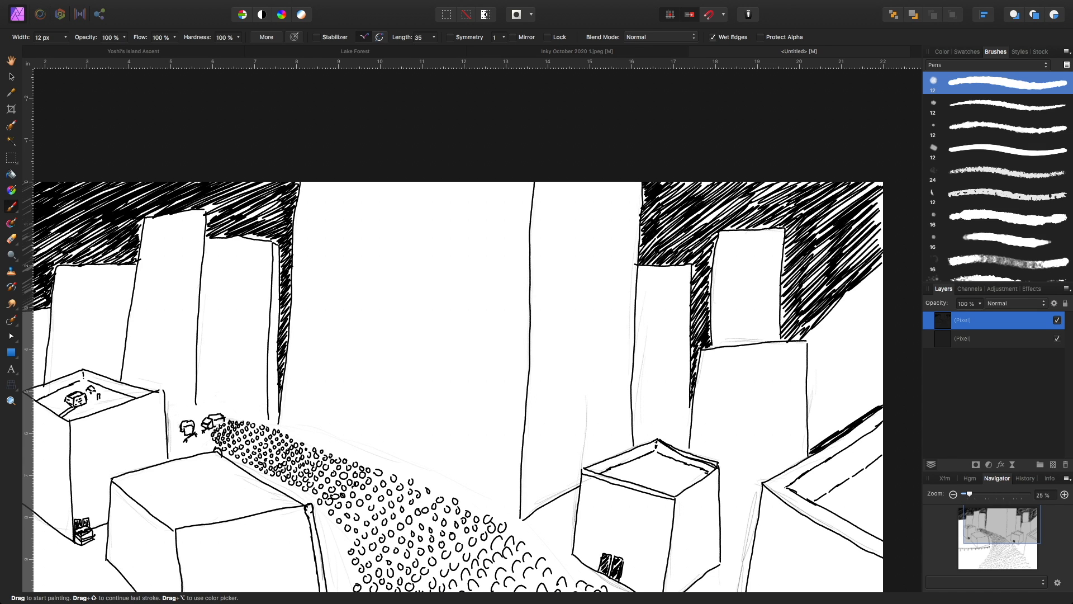
- Hatch the remaining white sky between the rightmost building's rim and the lower block, up to the existing hatching
{"action": "mouse_move", "coordinate": [825, 435]}
{"action": "left_mouse_down"}
{"action": "mouse_move", "coordinate": [883, 397]}
{"action": "mouse_move", "coordinate": [871, 400]}
{"action": "left_mouse_up"}
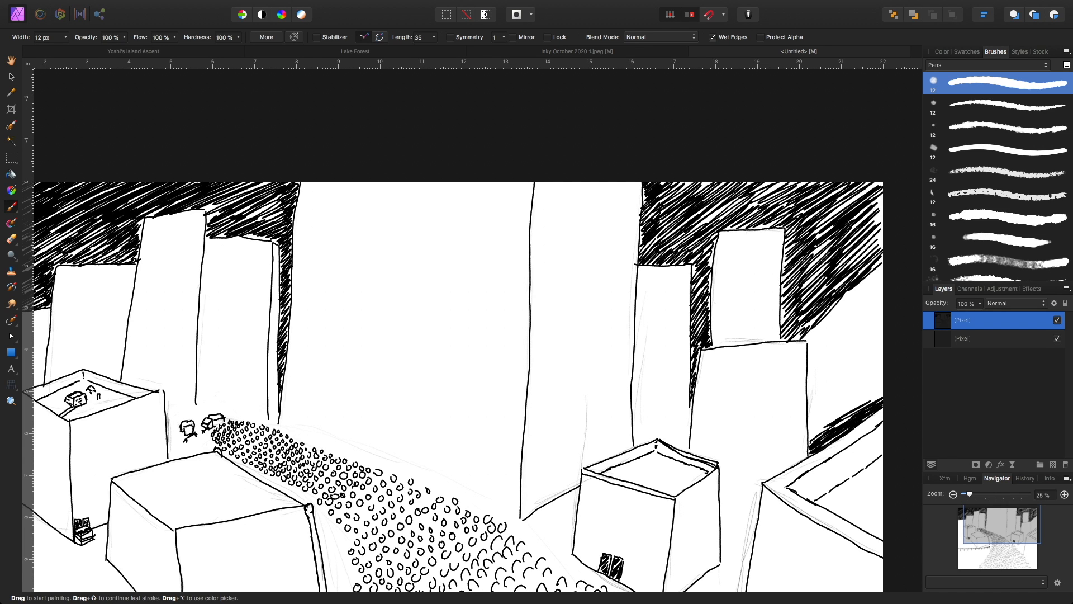
{"action": "left_click_drag", "start_coordinate": [813, 435], "coordinate": [883, 392]}
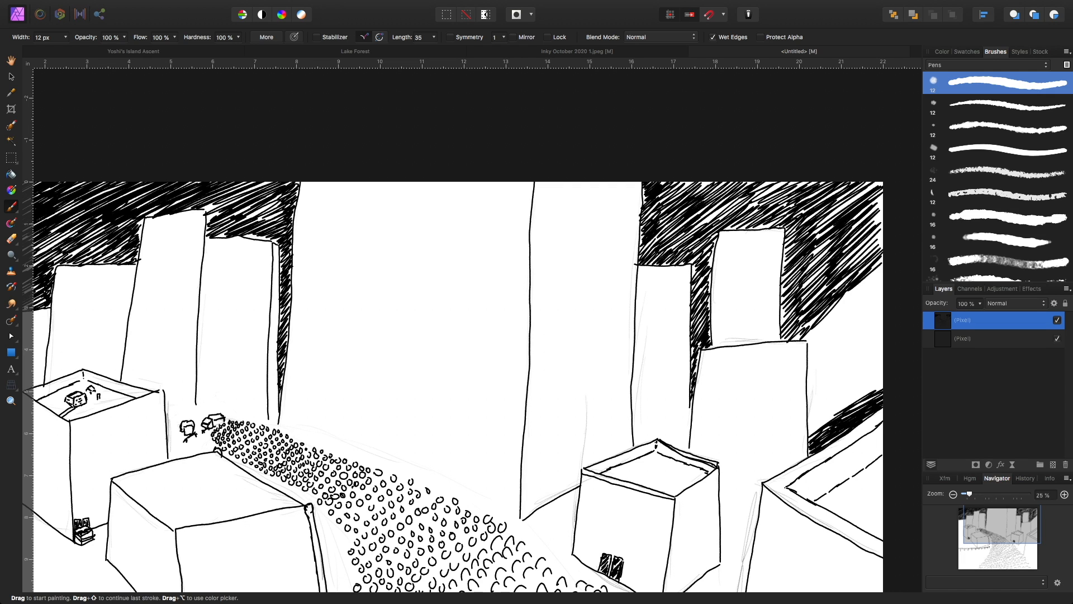
{"action": "mouse_move", "coordinate": [809, 431]}
{"action": "left_mouse_down"}
{"action": "mouse_move", "coordinate": [882, 384]}
{"action": "mouse_move", "coordinate": [852, 400]}
{"action": "mouse_move", "coordinate": [871, 386]}
{"action": "left_mouse_up"}
{"action": "left_click_drag", "start_coordinate": [828, 416], "coordinate": [881, 374]}
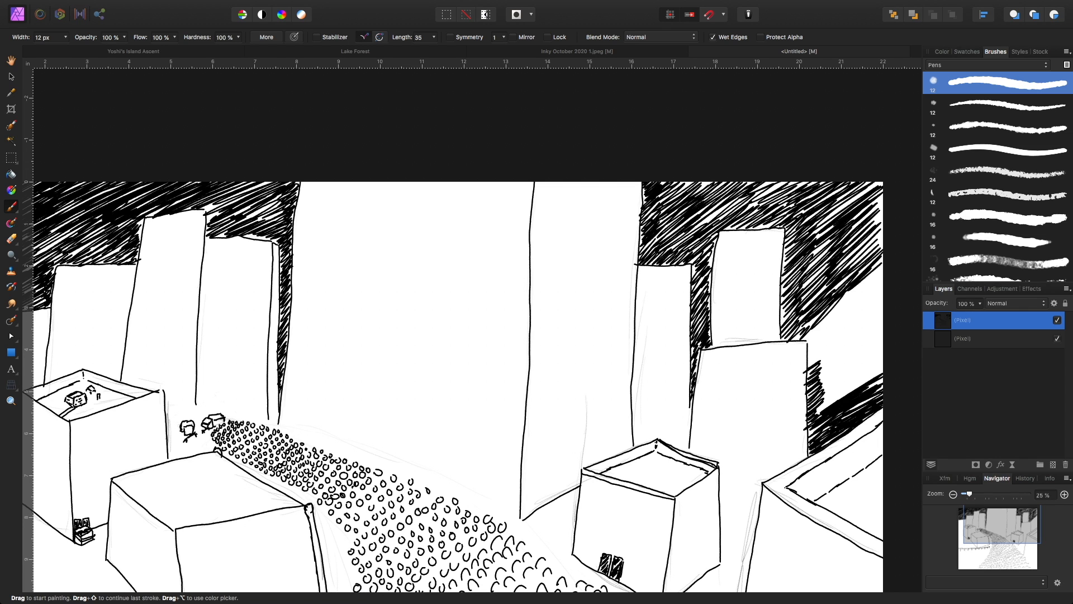
{"action": "mouse_move", "coordinate": [810, 351]}
{"action": "left_mouse_down"}
{"action": "mouse_move", "coordinate": [873, 277]}
{"action": "mouse_move", "coordinate": [834, 304]}
{"action": "mouse_move", "coordinate": [879, 282]}
{"action": "mouse_move", "coordinate": [818, 335]}
{"action": "mouse_move", "coordinate": [882, 292]}
{"action": "mouse_move", "coordinate": [823, 340]}
{"action": "mouse_move", "coordinate": [878, 304]}
{"action": "mouse_move", "coordinate": [819, 369]}
{"action": "mouse_move", "coordinate": [880, 311]}
{"action": "mouse_move", "coordinate": [821, 375]}
{"action": "mouse_move", "coordinate": [878, 338]}
{"action": "mouse_move", "coordinate": [813, 412]}
{"action": "mouse_move", "coordinate": [881, 372]}
{"action": "mouse_move", "coordinate": [819, 409]}
{"action": "mouse_move", "coordinate": [878, 358]}
{"action": "mouse_move", "coordinate": [882, 333]}
{"action": "mouse_move", "coordinate": [836, 358]}
{"action": "mouse_move", "coordinate": [883, 353]}
{"action": "mouse_move", "coordinate": [838, 399]}
{"action": "mouse_move", "coordinate": [882, 304]}
{"action": "mouse_move", "coordinate": [882, 249]}
{"action": "left_mouse_up"}
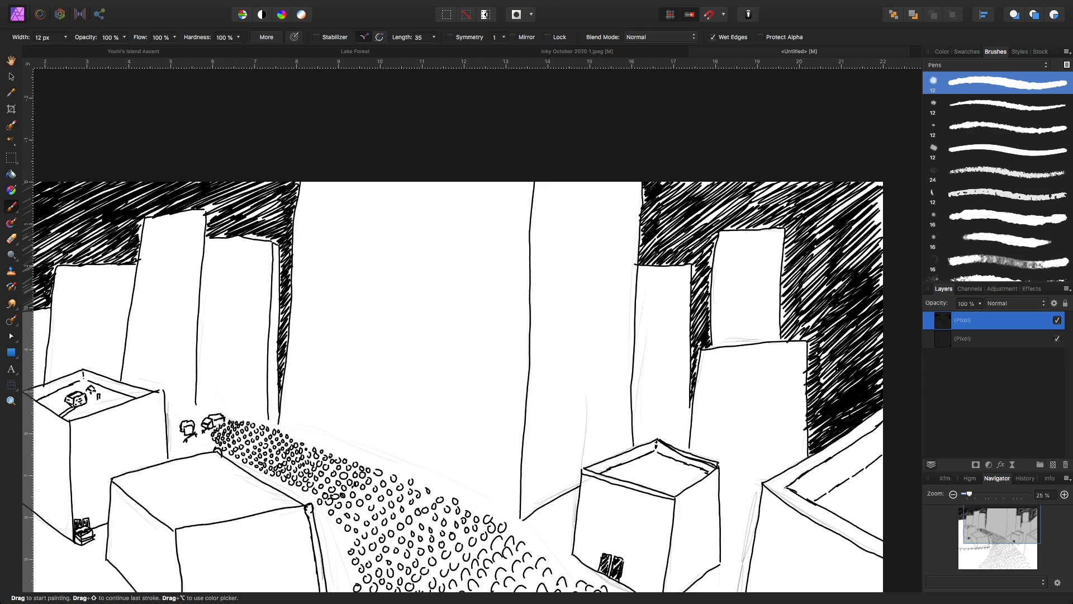
- Darken the right sky by filling white gaps near the canvas's right edge and above the background towers
{"action": "mouse_move", "coordinate": [836, 276]}
{"action": "left_mouse_down"}
{"action": "mouse_move", "coordinate": [882, 236]}
{"action": "mouse_move", "coordinate": [865, 225]}
{"action": "mouse_move", "coordinate": [882, 199]}
{"action": "left_mouse_up"}
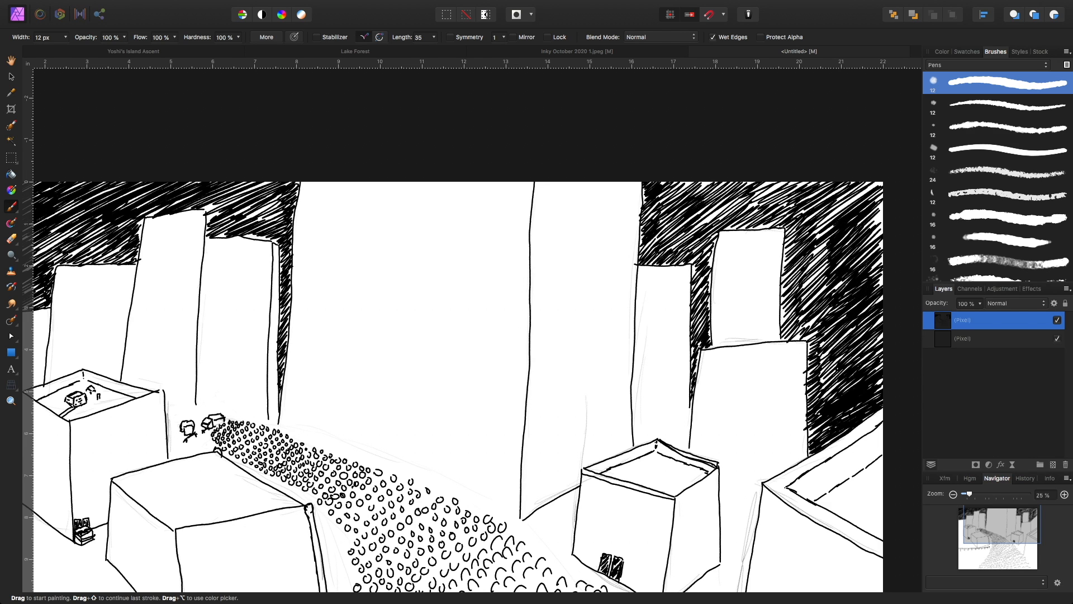
{"action": "left_click_drag", "start_coordinate": [845, 238], "coordinate": [883, 207]}
{"action": "mouse_move", "coordinate": [852, 268]}
{"action": "left_mouse_down"}
{"action": "mouse_move", "coordinate": [882, 219]}
{"action": "mouse_move", "coordinate": [882, 188]}
{"action": "left_mouse_up"}
{"action": "mouse_move", "coordinate": [816, 229]}
{"action": "left_mouse_down"}
{"action": "mouse_move", "coordinate": [877, 186]}
{"action": "mouse_move", "coordinate": [838, 226]}
{"action": "left_mouse_up"}
{"action": "left_click_drag", "start_coordinate": [800, 284], "coordinate": [829, 251]}
{"action": "left_click_drag", "start_coordinate": [761, 206], "coordinate": [787, 183]}
{"action": "left_click_drag", "start_coordinate": [705, 210], "coordinate": [733, 184]}
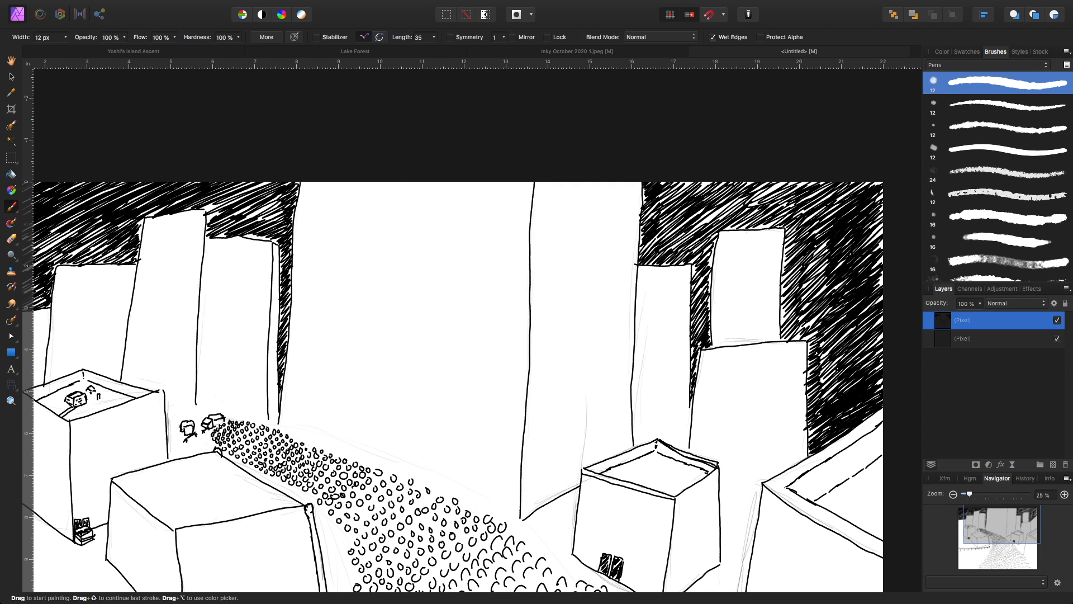
- Scribble a bush below the fence's road end and outline the upper and right edges of a flat box below the fence
{"action": "mouse_move", "coordinate": [480, 425]}
{"action": "left_mouse_down"}
{"action": "mouse_move", "coordinate": [566, 228]}
{"action": "mouse_move", "coordinate": [586, 217]}
{"action": "left_mouse_up"}
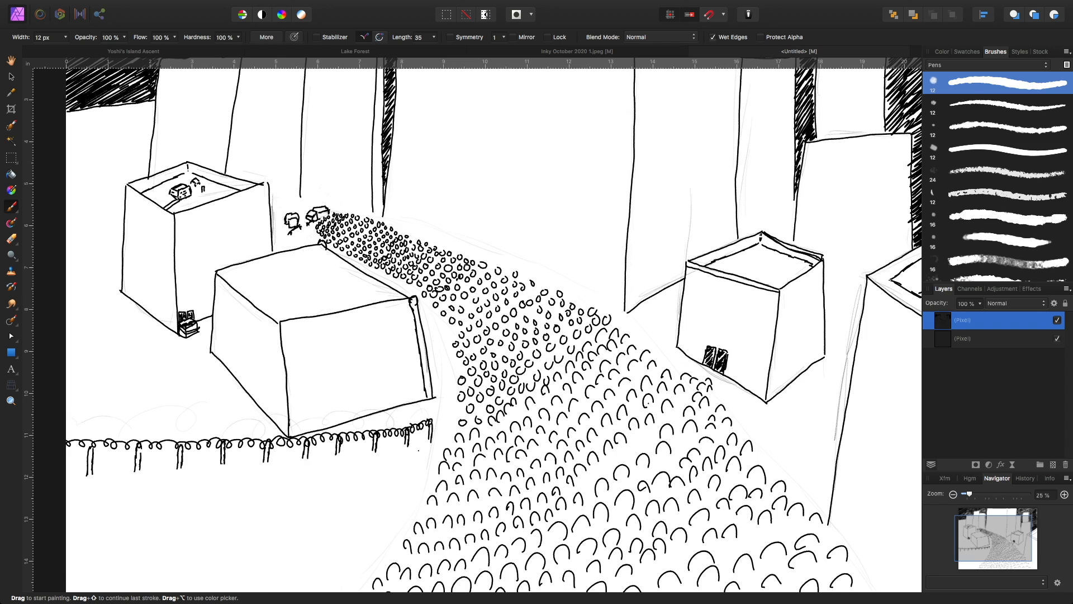
{"action": "mouse_move", "coordinate": [419, 451]}
{"action": "left_mouse_down"}
{"action": "mouse_move", "coordinate": [414, 492]}
{"action": "mouse_move", "coordinate": [386, 524]}
{"action": "left_mouse_up"}
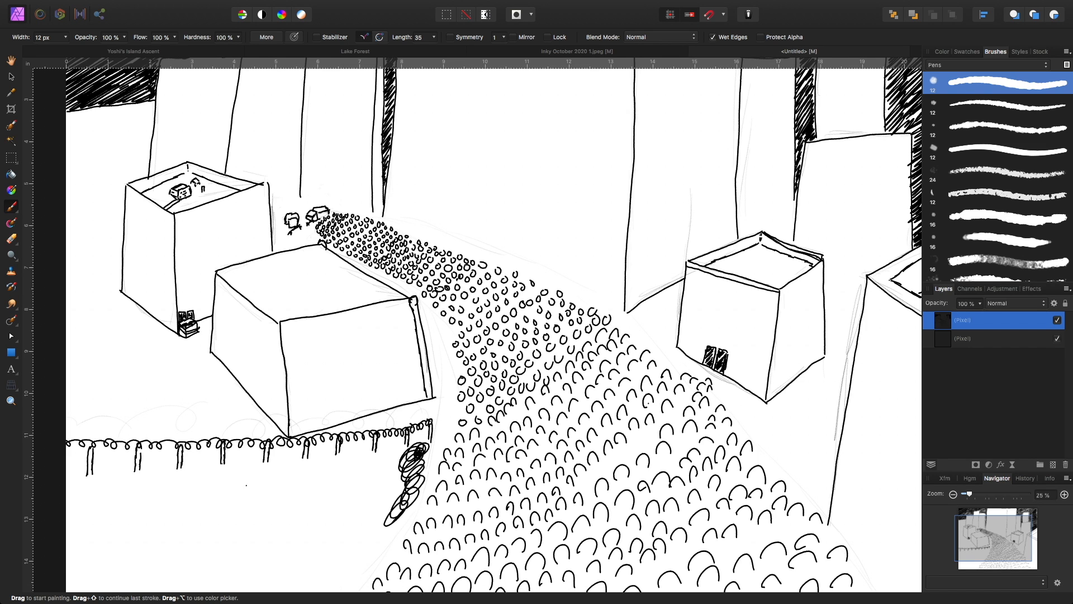
{"action": "left_click_drag", "start_coordinate": [125, 502], "coordinate": [338, 485]}
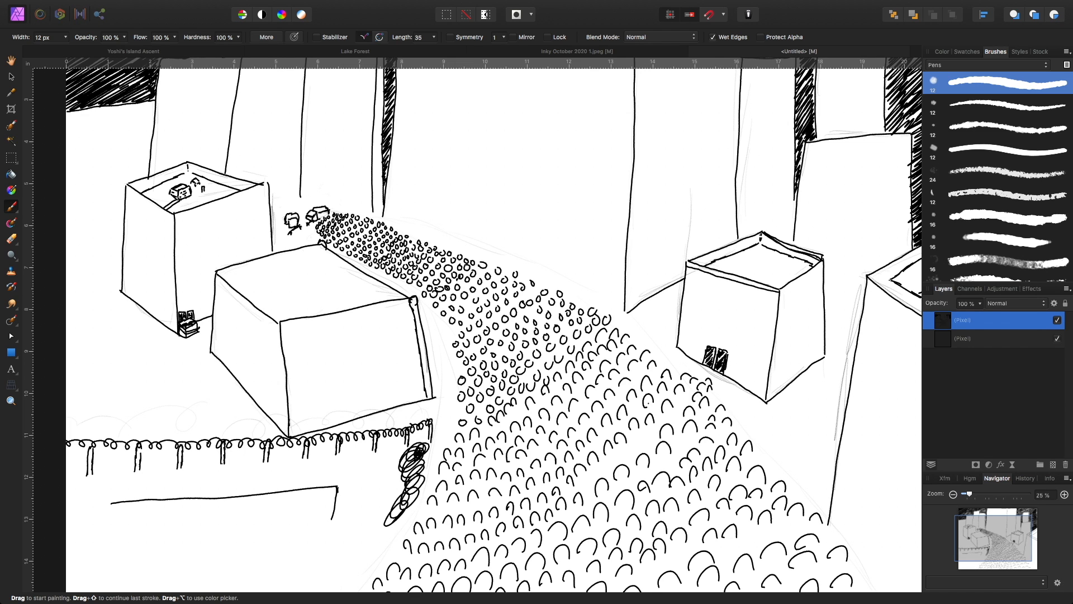
{"action": "left_click_drag", "start_coordinate": [338, 492], "coordinate": [340, 571]}
- Hatch the left part of the flat box's face with dense diagonal strokes, starting at the canvas's left edge
{"action": "left_click_drag", "start_coordinate": [67, 512], "coordinate": [121, 506]}
{"action": "left_click_drag", "start_coordinate": [67, 545], "coordinate": [145, 506]}
{"action": "mouse_move", "coordinate": [71, 566]}
{"action": "left_mouse_down"}
{"action": "mouse_move", "coordinate": [167, 506]}
{"action": "mouse_move", "coordinate": [101, 534]}
{"action": "mouse_move", "coordinate": [88, 512]}
{"action": "left_mouse_up"}
{"action": "left_click_drag", "start_coordinate": [67, 570], "coordinate": [106, 536]}
{"action": "left_click_drag", "start_coordinate": [67, 591], "coordinate": [151, 528]}
{"action": "left_click_drag", "start_coordinate": [84, 569], "coordinate": [179, 516]}
{"action": "left_click_drag", "start_coordinate": [120, 540], "coordinate": [175, 515]}
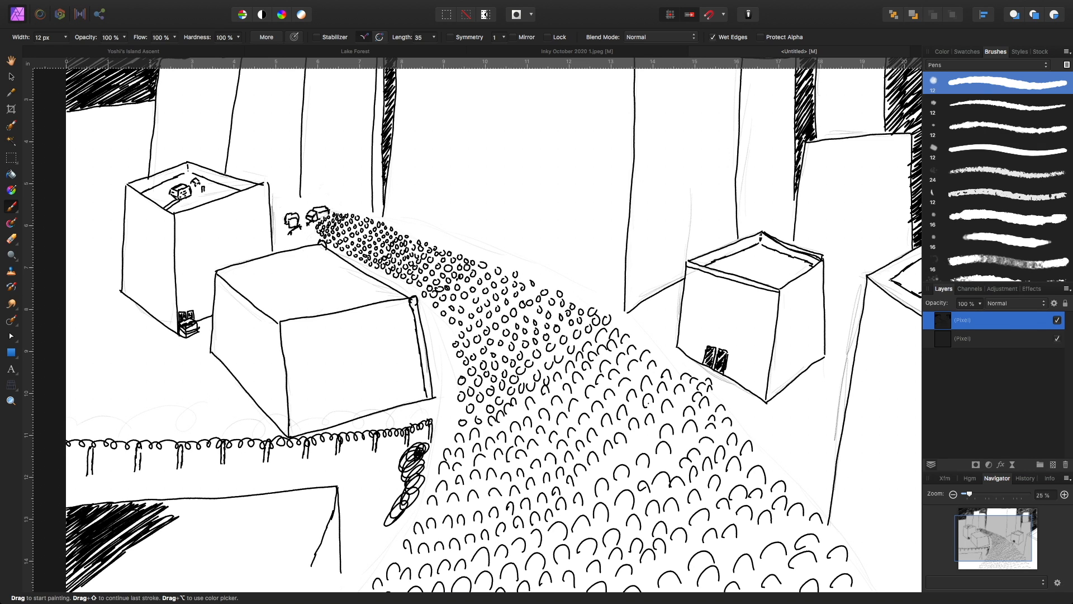
{"action": "mouse_move", "coordinate": [112, 537]}
{"action": "left_mouse_down"}
{"action": "mouse_move", "coordinate": [162, 506]}
{"action": "mouse_move", "coordinate": [216, 501]}
{"action": "left_mouse_up"}
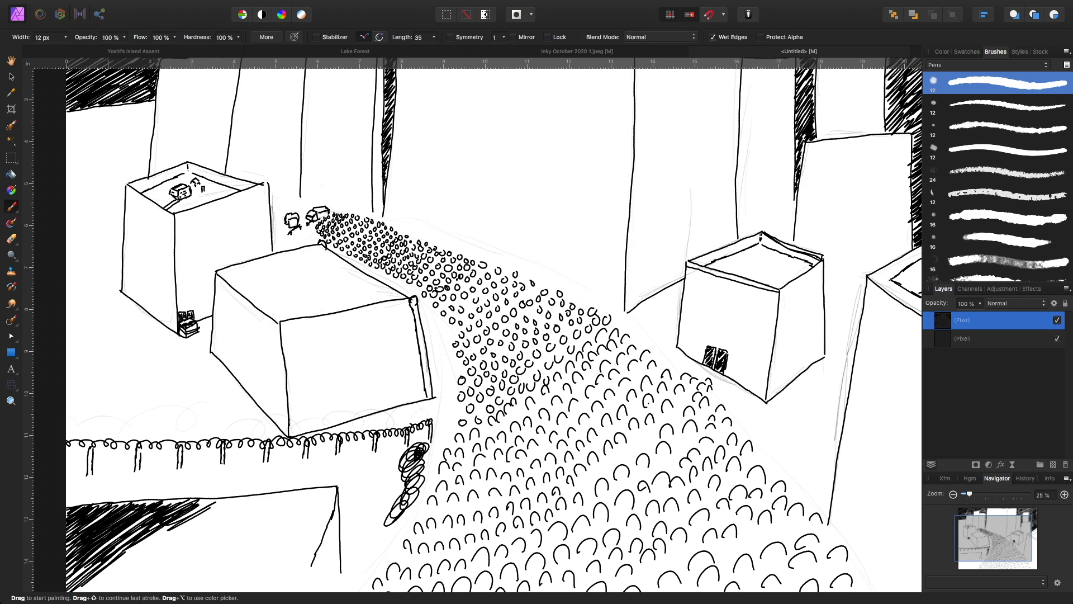
- Continue the dense diagonal hatching across the rest of the flat box's face to its slanted right edge
{"action": "left_click_drag", "start_coordinate": [165, 532], "coordinate": [227, 498]}
{"action": "left_click_drag", "start_coordinate": [197, 521], "coordinate": [278, 493]}
{"action": "left_click_drag", "start_coordinate": [227, 524], "coordinate": [321, 488]}
{"action": "left_click_drag", "start_coordinate": [189, 552], "coordinate": [304, 495]}
{"action": "left_click_drag", "start_coordinate": [135, 573], "coordinate": [253, 513]}
{"action": "left_click_drag", "start_coordinate": [104, 583], "coordinate": [223, 515]}
{"action": "mouse_move", "coordinate": [89, 591]}
{"action": "left_mouse_down"}
{"action": "mouse_move", "coordinate": [170, 530]}
{"action": "mouse_move", "coordinate": [152, 547]}
{"action": "left_mouse_up"}
{"action": "left_click_drag", "start_coordinate": [122, 584], "coordinate": [229, 523]}
{"action": "mouse_move", "coordinate": [159, 575]}
{"action": "left_mouse_down"}
{"action": "mouse_move", "coordinate": [250, 512]}
{"action": "mouse_move", "coordinate": [277, 510]}
{"action": "left_mouse_up"}
{"action": "left_click_drag", "start_coordinate": [155, 577], "coordinate": [243, 525]}
{"action": "left_click_drag", "start_coordinate": [101, 591], "coordinate": [193, 530]}
{"action": "left_click_drag", "start_coordinate": [103, 573], "coordinate": [178, 520]}
{"action": "mouse_move", "coordinate": [123, 579]}
{"action": "left_mouse_down"}
{"action": "mouse_move", "coordinate": [206, 534]}
{"action": "mouse_move", "coordinate": [201, 543]}
{"action": "left_mouse_up"}
{"action": "mouse_move", "coordinate": [111, 590]}
{"action": "left_mouse_down"}
{"action": "mouse_move", "coordinate": [177, 546]}
{"action": "mouse_move", "coordinate": [169, 575]}
{"action": "left_mouse_up"}
{"action": "left_click_drag", "start_coordinate": [136, 591], "coordinate": [236, 538]}
{"action": "left_click_drag", "start_coordinate": [173, 590], "coordinate": [287, 519]}
{"action": "left_click_drag", "start_coordinate": [196, 583], "coordinate": [302, 507]}
{"action": "left_click_drag", "start_coordinate": [218, 563], "coordinate": [313, 492]}
{"action": "left_click_drag", "start_coordinate": [240, 573], "coordinate": [332, 496]}
{"action": "left_click_drag", "start_coordinate": [267, 548], "coordinate": [329, 496]}
{"action": "left_click_drag", "start_coordinate": [270, 536], "coordinate": [334, 488]}
{"action": "left_click_drag", "start_coordinate": [297, 523], "coordinate": [336, 498]}
{"action": "left_click_drag", "start_coordinate": [299, 530], "coordinate": [332, 510]}
{"action": "left_click_drag", "start_coordinate": [298, 540], "coordinate": [328, 516]}
{"action": "left_click_drag", "start_coordinate": [287, 563], "coordinate": [325, 530]}
{"action": "mouse_move", "coordinate": [285, 574]}
{"action": "left_mouse_down"}
{"action": "mouse_move", "coordinate": [317, 540]}
{"action": "mouse_move", "coordinate": [314, 553]}
{"action": "left_mouse_up"}
{"action": "mouse_move", "coordinate": [259, 587]}
{"action": "left_mouse_down"}
{"action": "mouse_move", "coordinate": [310, 560]}
{"action": "mouse_move", "coordinate": [306, 553]}
{"action": "left_mouse_up"}
{"action": "left_click_drag", "start_coordinate": [221, 590], "coordinate": [297, 531]}
{"action": "left_click_drag", "start_coordinate": [182, 590], "coordinate": [279, 529]}
{"action": "left_click_drag", "start_coordinate": [193, 591], "coordinate": [272, 535]}
{"action": "left_click_drag", "start_coordinate": [239, 587], "coordinate": [304, 531]}
{"action": "mouse_move", "coordinate": [247, 591]}
{"action": "left_mouse_down"}
{"action": "mouse_move", "coordinate": [302, 537]}
{"action": "mouse_move", "coordinate": [290, 566]}
{"action": "left_mouse_up"}
{"action": "left_click_drag", "start_coordinate": [267, 590], "coordinate": [305, 565]}
{"action": "left_click_drag", "start_coordinate": [280, 589], "coordinate": [310, 566]}
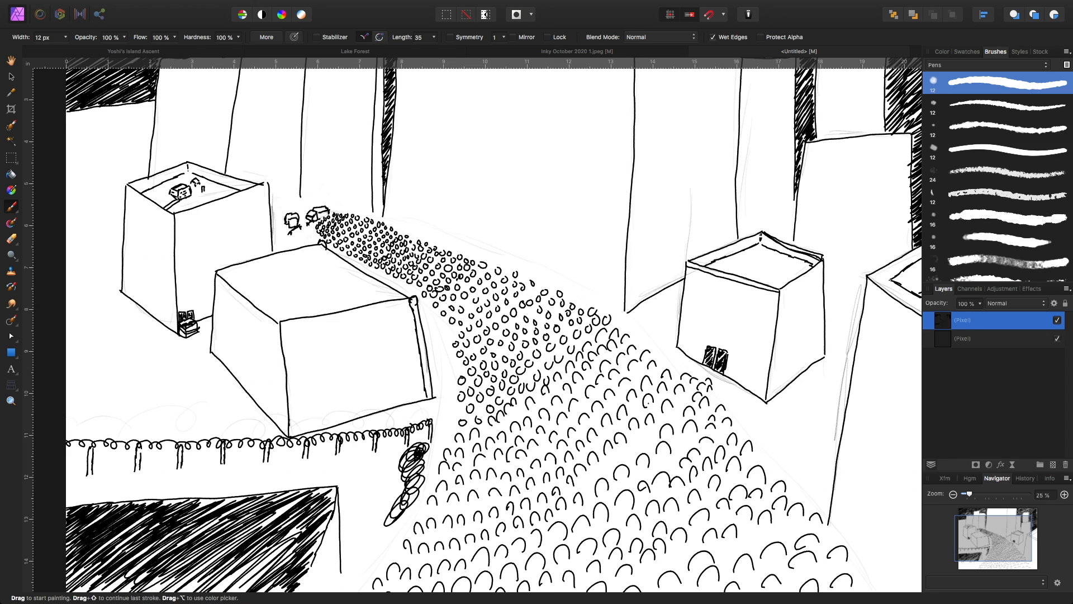
- Draw the lower edge of the flat box and extend its hatching down to that line
{"action": "scroll", "coordinate": [492, 324], "scroll_direction": "down", "scroll_amount": 4}
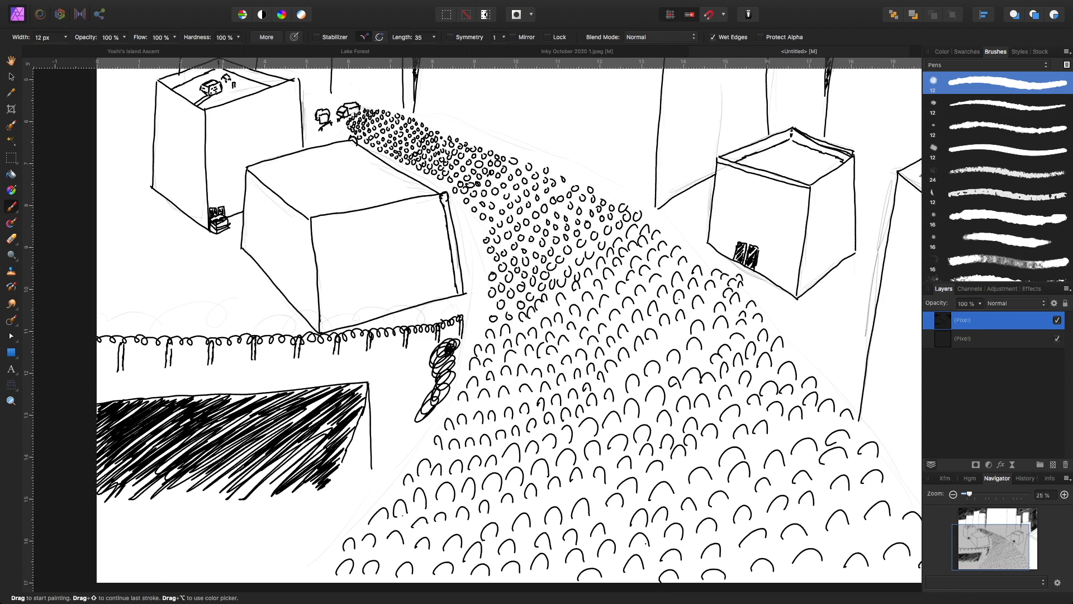
{"action": "left_click_drag", "start_coordinate": [371, 481], "coordinate": [98, 498]}
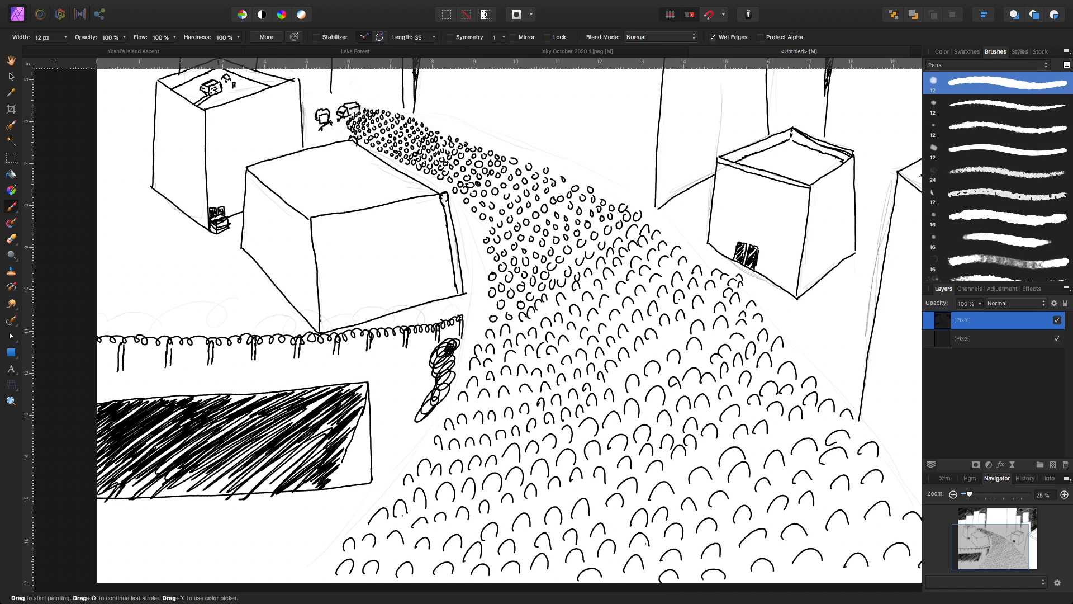
{"action": "mouse_move", "coordinate": [187, 492]}
{"action": "left_mouse_down"}
{"action": "mouse_move", "coordinate": [132, 494]}
{"action": "mouse_move", "coordinate": [309, 448]}
{"action": "mouse_move", "coordinate": [289, 485]}
{"action": "mouse_move", "coordinate": [311, 483]}
{"action": "left_mouse_up"}
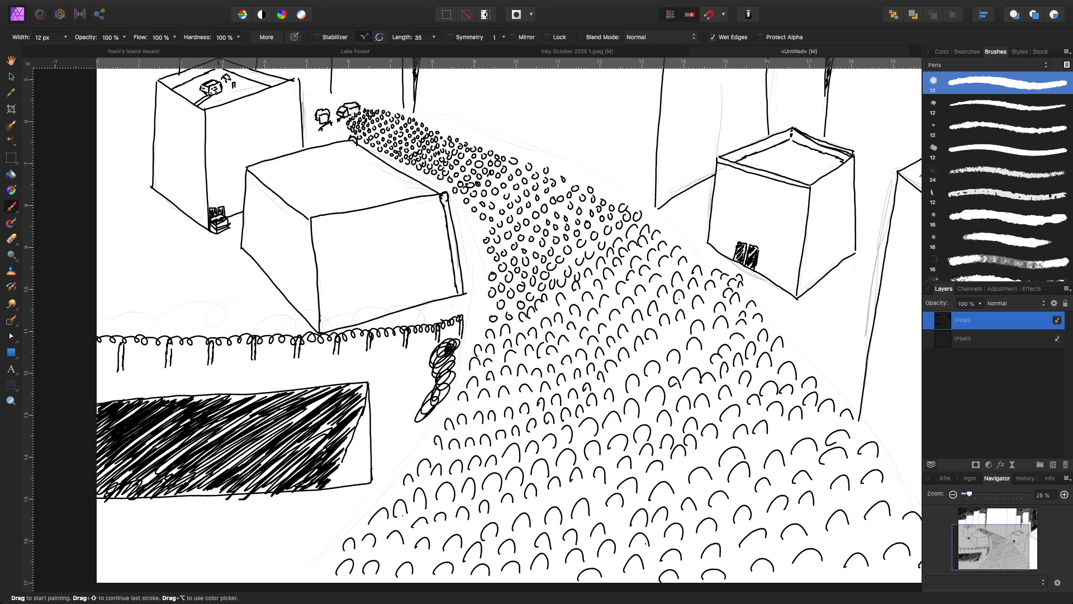
- Darken the remaining gaps in the flat box's face and shade its narrow right end with vertical strokes
{"action": "mouse_move", "coordinate": [212, 479]}
{"action": "left_mouse_down"}
{"action": "mouse_move", "coordinate": [118, 494]}
{"action": "mouse_move", "coordinate": [150, 450]}
{"action": "mouse_move", "coordinate": [285, 423]}
{"action": "left_mouse_up"}
{"action": "left_click_drag", "start_coordinate": [252, 468], "coordinate": [338, 420]}
{"action": "left_click_drag", "start_coordinate": [338, 419], "coordinate": [310, 457]}
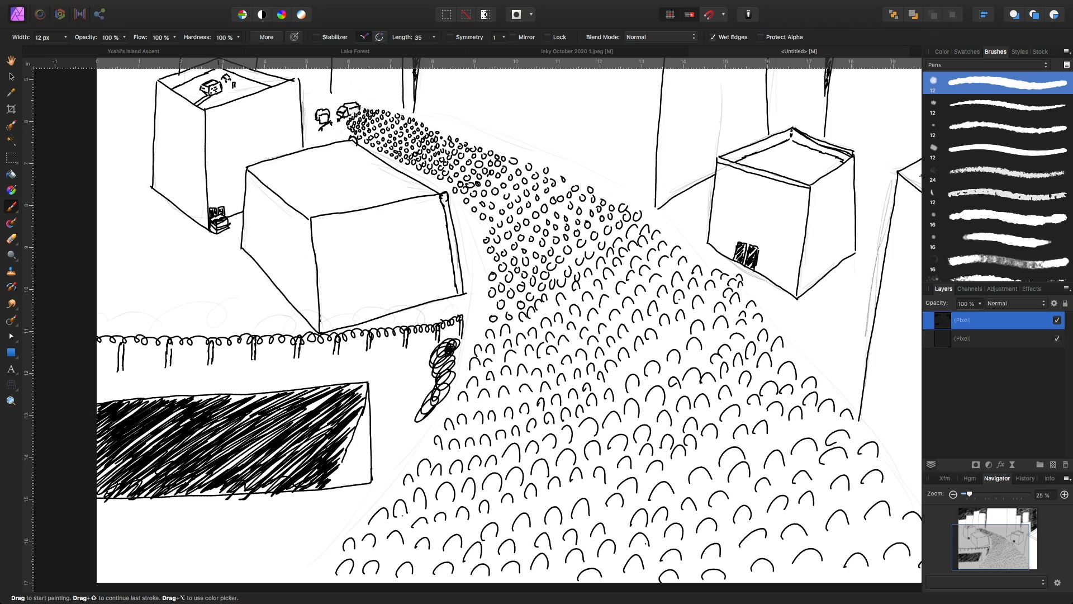
{"action": "mouse_move", "coordinate": [367, 421]}
{"action": "left_mouse_down"}
{"action": "mouse_move", "coordinate": [364, 469]}
{"action": "mouse_move", "coordinate": [355, 442]}
{"action": "mouse_move", "coordinate": [347, 478]}
{"action": "left_mouse_up"}
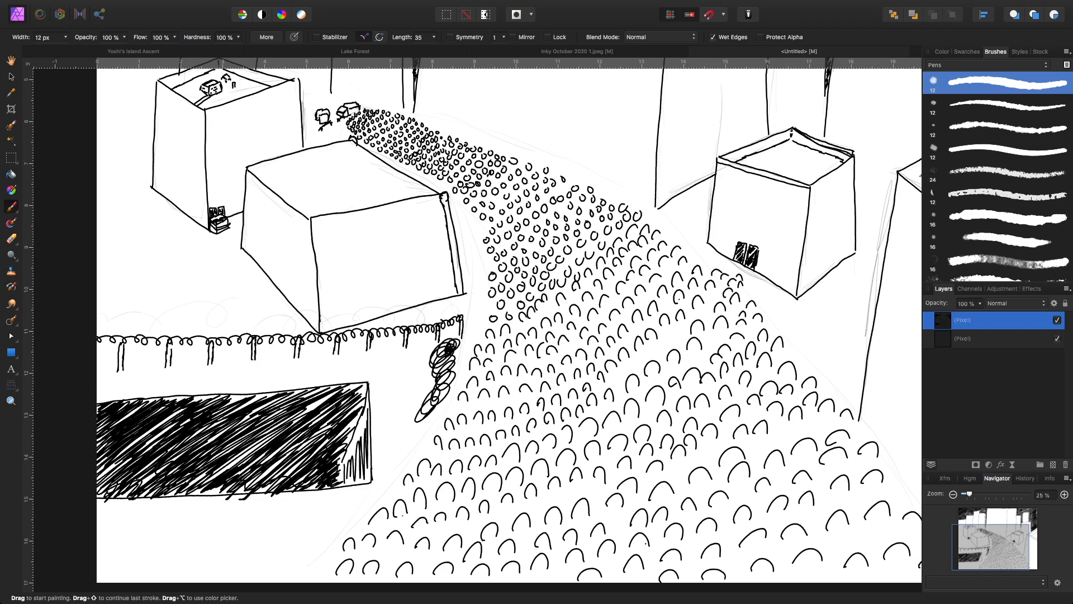
{"action": "left_click_drag", "start_coordinate": [343, 400], "coordinate": [288, 422]}
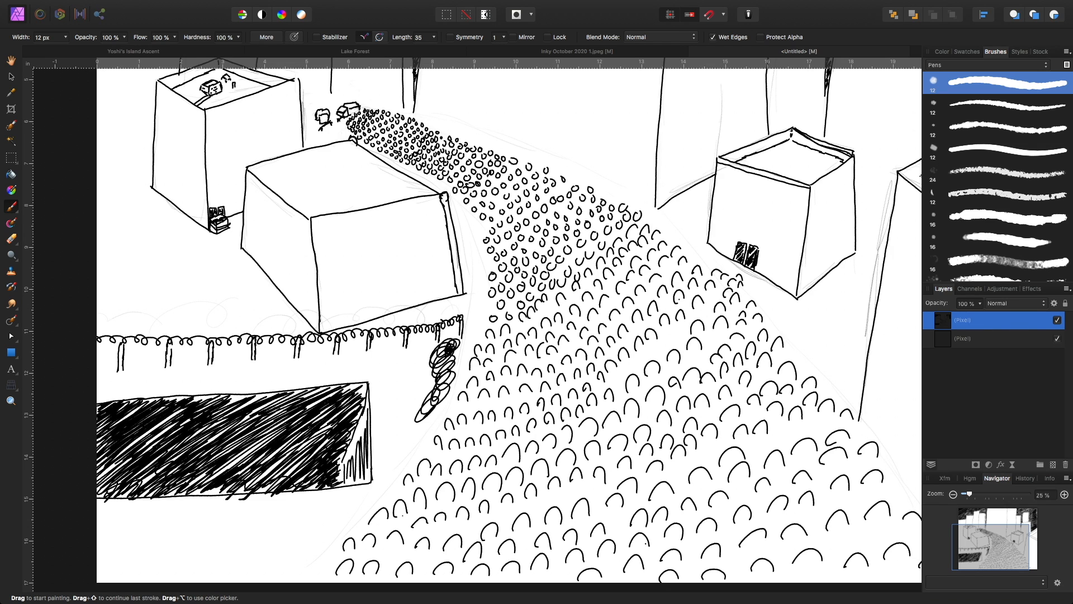
{"action": "mouse_move", "coordinate": [346, 387]}
{"action": "left_mouse_down"}
{"action": "mouse_move", "coordinate": [268, 417]}
{"action": "mouse_move", "coordinate": [221, 414]}
{"action": "left_mouse_up"}
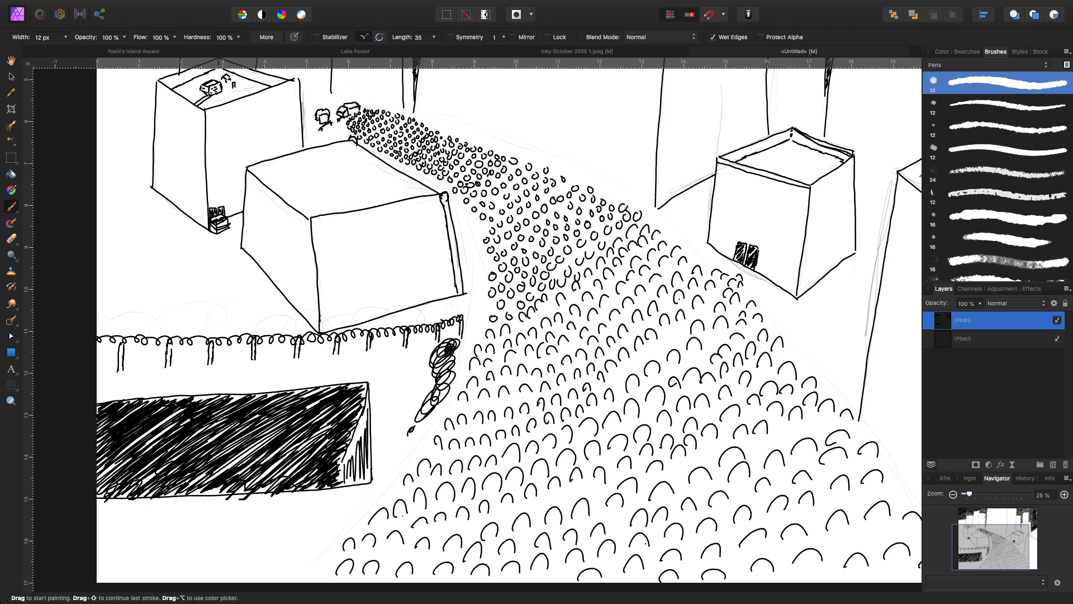
- Scribble curly foliage along the road's left edge, below the flat box, and between the box's right end and the road
{"action": "mouse_move", "coordinate": [411, 431]}
{"action": "left_mouse_down"}
{"action": "mouse_move", "coordinate": [375, 495]}
{"action": "mouse_move", "coordinate": [336, 526]}
{"action": "mouse_move", "coordinate": [293, 557]}
{"action": "mouse_move", "coordinate": [350, 503]}
{"action": "mouse_move", "coordinate": [266, 539]}
{"action": "mouse_move", "coordinate": [244, 562]}
{"action": "mouse_move", "coordinate": [290, 559]}
{"action": "mouse_move", "coordinate": [115, 565]}
{"action": "mouse_move", "coordinate": [149, 453]}
{"action": "mouse_move", "coordinate": [122, 428]}
{"action": "mouse_move", "coordinate": [168, 453]}
{"action": "left_mouse_up"}
{"action": "key", "text": "space"}
{"action": "mouse_move", "coordinate": [167, 471]}
{"action": "left_mouse_down"}
{"action": "mouse_move", "coordinate": [215, 434]}
{"action": "mouse_move", "coordinate": [174, 448]}
{"action": "mouse_move", "coordinate": [162, 432]}
{"action": "mouse_move", "coordinate": [253, 425]}
{"action": "mouse_move", "coordinate": [235, 468]}
{"action": "mouse_move", "coordinate": [277, 454]}
{"action": "mouse_move", "coordinate": [246, 431]}
{"action": "mouse_move", "coordinate": [201, 423]}
{"action": "mouse_move", "coordinate": [140, 436]}
{"action": "mouse_move", "coordinate": [118, 464]}
{"action": "mouse_move", "coordinate": [149, 489]}
{"action": "mouse_move", "coordinate": [221, 464]}
{"action": "mouse_move", "coordinate": [251, 475]}
{"action": "mouse_move", "coordinate": [280, 448]}
{"action": "mouse_move", "coordinate": [302, 453]}
{"action": "mouse_move", "coordinate": [313, 416]}
{"action": "mouse_move", "coordinate": [366, 405]}
{"action": "mouse_move", "coordinate": [235, 442]}
{"action": "mouse_move", "coordinate": [249, 424]}
{"action": "mouse_move", "coordinate": [201, 431]}
{"action": "mouse_move", "coordinate": [190, 450]}
{"action": "mouse_move", "coordinate": [125, 422]}
{"action": "mouse_move", "coordinate": [159, 476]}
{"action": "mouse_move", "coordinate": [218, 473]}
{"action": "mouse_move", "coordinate": [229, 489]}
{"action": "mouse_move", "coordinate": [260, 458]}
{"action": "mouse_move", "coordinate": [296, 464]}
{"action": "mouse_move", "coordinate": [338, 428]}
{"action": "mouse_move", "coordinate": [377, 413]}
{"action": "mouse_move", "coordinate": [299, 485]}
{"action": "mouse_move", "coordinate": [282, 430]}
{"action": "mouse_move", "coordinate": [123, 416]}
{"action": "mouse_move", "coordinate": [296, 414]}
{"action": "mouse_move", "coordinate": [242, 457]}
{"action": "mouse_move", "coordinate": [252, 447]}
{"action": "mouse_move", "coordinate": [125, 481]}
{"action": "mouse_move", "coordinate": [179, 485]}
{"action": "left_mouse_up"}
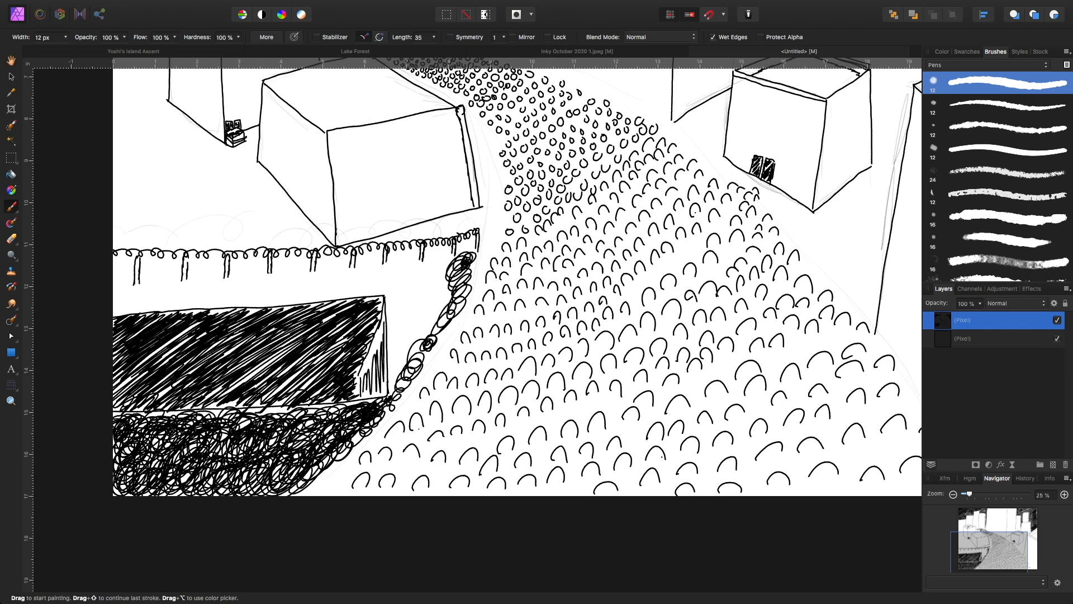
{"action": "mouse_move", "coordinate": [389, 411]}
{"action": "left_mouse_down"}
{"action": "mouse_move", "coordinate": [412, 325]}
{"action": "mouse_move", "coordinate": [396, 330]}
{"action": "mouse_move", "coordinate": [395, 351]}
{"action": "mouse_move", "coordinate": [391, 300]}
{"action": "mouse_move", "coordinate": [391, 351]}
{"action": "mouse_move", "coordinate": [413, 355]}
{"action": "mouse_move", "coordinate": [416, 369]}
{"action": "mouse_move", "coordinate": [424, 330]}
{"action": "mouse_move", "coordinate": [402, 299]}
{"action": "mouse_move", "coordinate": [431, 307]}
{"action": "mouse_move", "coordinate": [435, 324]}
{"action": "mouse_move", "coordinate": [445, 302]}
{"action": "mouse_move", "coordinate": [428, 308]}
{"action": "mouse_move", "coordinate": [417, 293]}
{"action": "mouse_move", "coordinate": [400, 316]}
{"action": "mouse_move", "coordinate": [448, 285]}
{"action": "mouse_move", "coordinate": [394, 299]}
{"action": "mouse_move", "coordinate": [380, 292]}
{"action": "mouse_move", "coordinate": [439, 282]}
{"action": "mouse_move", "coordinate": [391, 291]}
{"action": "left_mouse_up"}
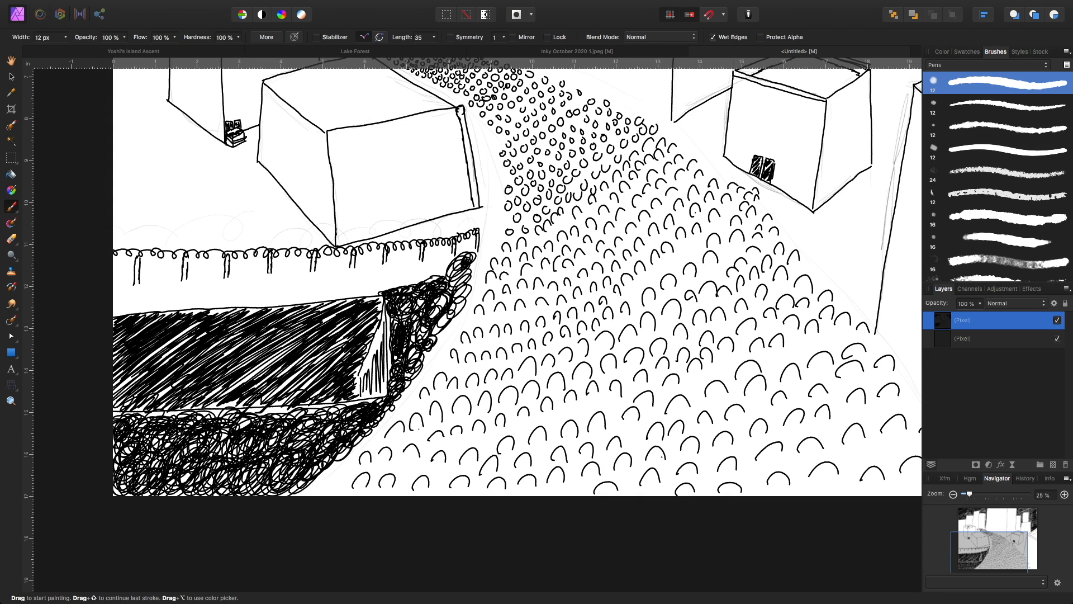
- Hatch the ground strip between the fence and the flat box with short diagonal strokes out to the canvas's left edge
{"action": "mouse_move", "coordinate": [443, 266]}
{"action": "left_mouse_down"}
{"action": "mouse_move", "coordinate": [411, 288]}
{"action": "mouse_move", "coordinate": [403, 272]}
{"action": "mouse_move", "coordinate": [395, 288]}
{"action": "mouse_move", "coordinate": [419, 263]}
{"action": "mouse_move", "coordinate": [372, 293]}
{"action": "mouse_move", "coordinate": [362, 269]}
{"action": "mouse_move", "coordinate": [352, 295]}
{"action": "mouse_move", "coordinate": [342, 271]}
{"action": "mouse_move", "coordinate": [327, 297]}
{"action": "mouse_move", "coordinate": [243, 302]}
{"action": "left_mouse_up"}
{"action": "left_click_drag", "start_coordinate": [260, 277], "coordinate": [233, 304]}
{"action": "left_click_drag", "start_coordinate": [246, 278], "coordinate": [212, 306]}
{"action": "left_click_drag", "start_coordinate": [227, 284], "coordinate": [192, 308]}
{"action": "mouse_move", "coordinate": [211, 280]}
{"action": "left_mouse_down"}
{"action": "mouse_move", "coordinate": [181, 307]}
{"action": "mouse_move", "coordinate": [144, 311]}
{"action": "left_mouse_up"}
{"action": "left_click_drag", "start_coordinate": [173, 280], "coordinate": [129, 315]}
{"action": "left_click_drag", "start_coordinate": [147, 289], "coordinate": [123, 311]}
{"action": "mouse_move", "coordinate": [140, 287]}
{"action": "left_mouse_down"}
{"action": "mouse_move", "coordinate": [118, 310]}
{"action": "mouse_move", "coordinate": [112, 295]}
{"action": "left_mouse_up"}
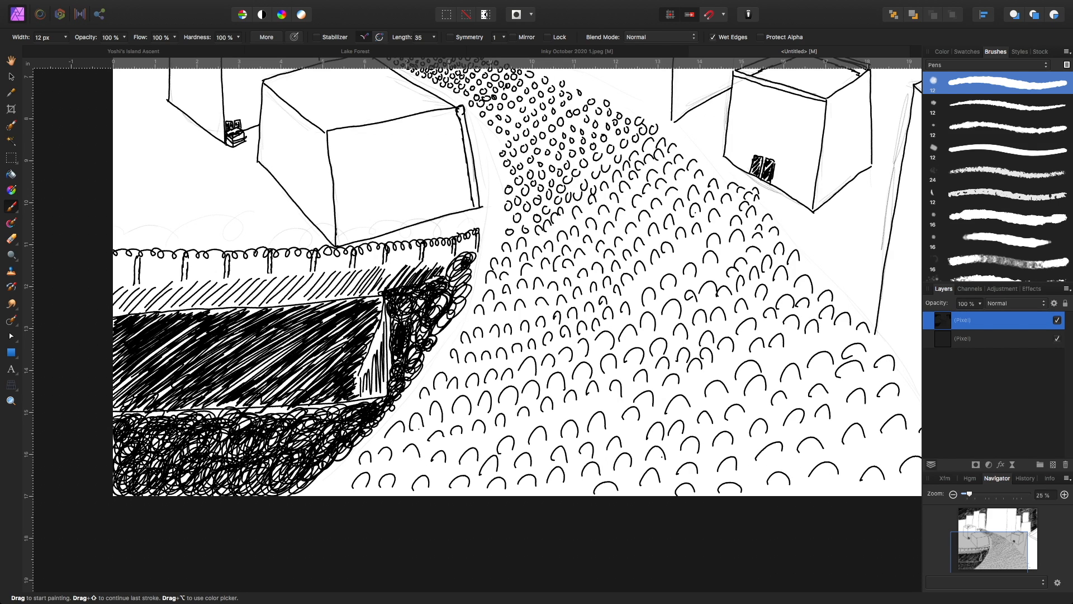
- Draw three torches with dark poles and flames along the far side of the crowded road, in front of the tall building
{"action": "key", "text": "space"}
{"action": "mouse_move", "coordinate": [447, 224]}
{"action": "left_mouse_down"}
{"action": "mouse_move", "coordinate": [420, 415]}
{"action": "mouse_move", "coordinate": [459, 525]}
{"action": "left_mouse_up"}
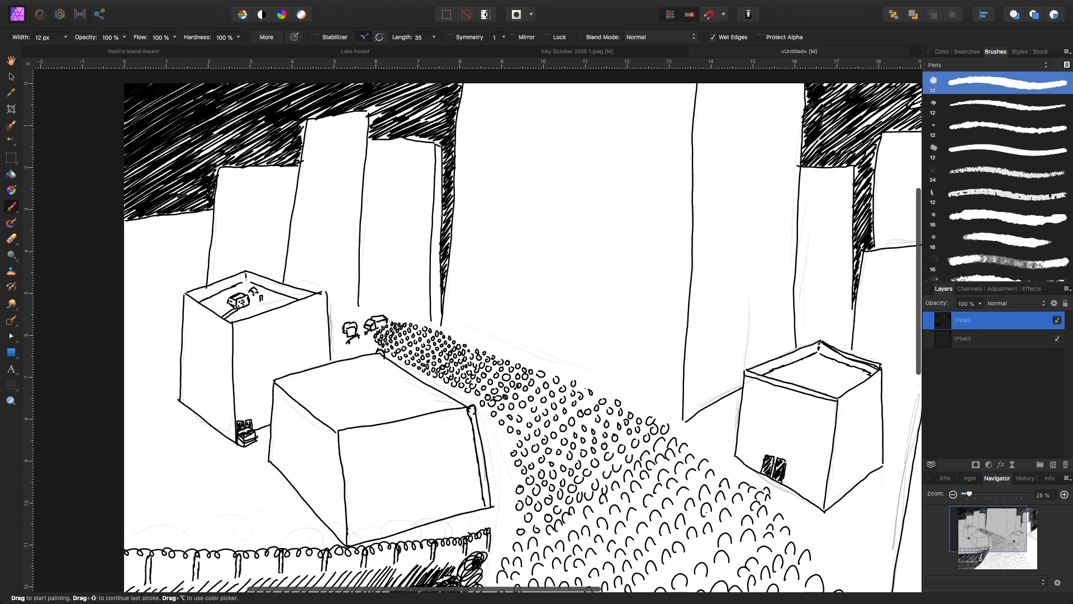
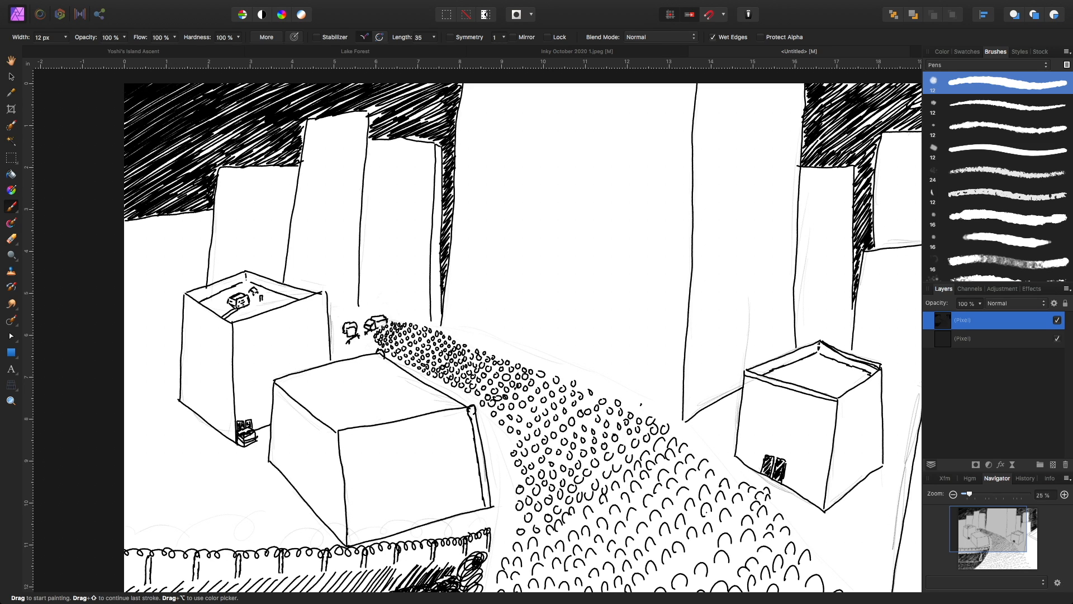
{"action": "left_click_drag", "start_coordinate": [641, 404], "coordinate": [643, 365]}
{"action": "left_click_drag", "start_coordinate": [639, 361], "coordinate": [646, 357]}
{"action": "left_click_drag", "start_coordinate": [642, 407], "coordinate": [645, 380]}
{"action": "left_click_drag", "start_coordinate": [542, 355], "coordinate": [540, 360]}
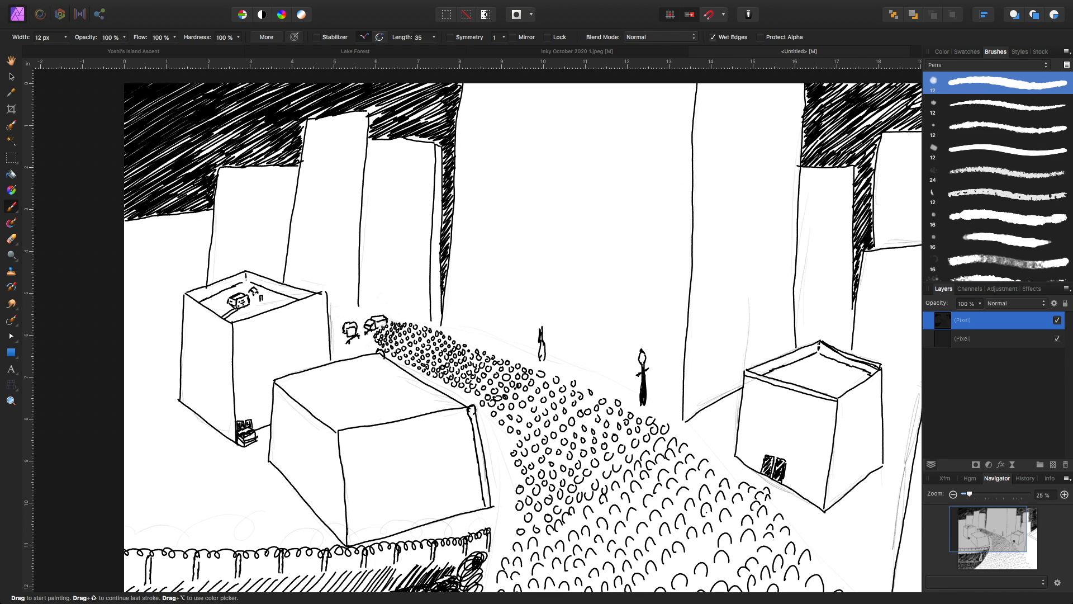
{"action": "left_click_drag", "start_coordinate": [540, 312], "coordinate": [544, 358]}
{"action": "mouse_move", "coordinate": [466, 323]}
{"action": "left_mouse_down"}
{"action": "mouse_move", "coordinate": [464, 334]}
{"action": "mouse_move", "coordinate": [468, 290]}
{"action": "left_mouse_up"}
- Add rings of short dashes as a glow around the two farthest torches
{"action": "left_click_drag", "start_coordinate": [477, 263], "coordinate": [474, 266]}
{"action": "left_click_drag", "start_coordinate": [481, 265], "coordinate": [483, 271]}
{"action": "left_click_drag", "start_coordinate": [490, 274], "coordinate": [495, 312]}
{"action": "left_click_drag", "start_coordinate": [489, 315], "coordinate": [488, 322]}
{"action": "left_click_drag", "start_coordinate": [483, 322], "coordinate": [523, 337]}
{"action": "left_click_drag", "start_coordinate": [524, 334], "coordinate": [530, 298]}
{"action": "left_click_drag", "start_coordinate": [535, 292], "coordinate": [541, 291]}
{"action": "left_click_drag", "start_coordinate": [549, 288], "coordinate": [572, 317]}
{"action": "left_click_drag", "start_coordinate": [573, 320], "coordinate": [574, 324]}
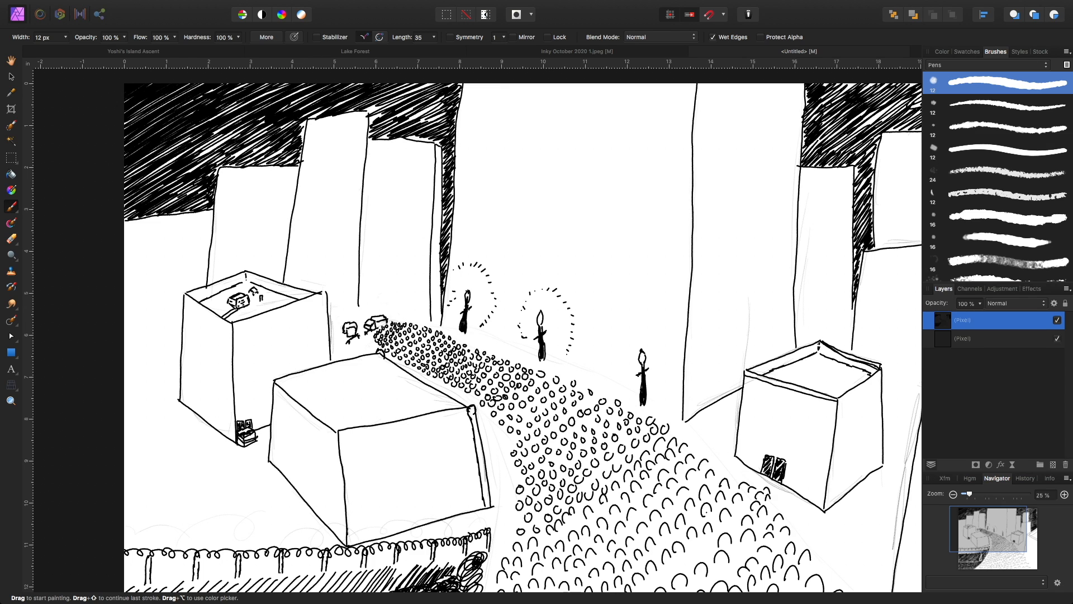
- Add a ring of short dashes as a glow around the third torch along the road
{"action": "left_click_drag", "start_coordinate": [617, 362], "coordinate": [624, 375]}
{"action": "left_click_drag", "start_coordinate": [625, 378], "coordinate": [627, 382]}
{"action": "left_click_drag", "start_coordinate": [633, 321], "coordinate": [635, 320]}
{"action": "left_click_drag", "start_coordinate": [642, 319], "coordinate": [651, 321]}
{"action": "left_click_drag", "start_coordinate": [658, 323], "coordinate": [659, 323]}
- Draw a fourth torch beside the right box building and dot its glow onto the building's front wall
{"action": "mouse_move", "coordinate": [731, 449]}
{"action": "left_mouse_down"}
{"action": "mouse_move", "coordinate": [729, 459]}
{"action": "mouse_move", "coordinate": [721, 451]}
{"action": "mouse_move", "coordinate": [725, 412]}
{"action": "left_mouse_up"}
{"action": "left_click_drag", "start_coordinate": [726, 426], "coordinate": [726, 454]}
{"action": "left_click", "coordinate": [746, 426]}
{"action": "left_click", "coordinate": [751, 421]}
{"action": "left_click_drag", "start_coordinate": [754, 416], "coordinate": [755, 413]}
{"action": "left_click", "coordinate": [757, 390]}
{"action": "left_click", "coordinate": [754, 386]}
{"action": "left_click", "coordinate": [750, 383]}
- Shade the right box building's front wall with near-vertical hatching around its door, leaving the torch glow white
{"action": "left_click_drag", "start_coordinate": [739, 445], "coordinate": [744, 459]}
{"action": "mouse_move", "coordinate": [740, 436]}
{"action": "left_mouse_down"}
{"action": "mouse_move", "coordinate": [751, 467]}
{"action": "mouse_move", "coordinate": [766, 427]}
{"action": "mouse_move", "coordinate": [773, 452]}
{"action": "left_mouse_up"}
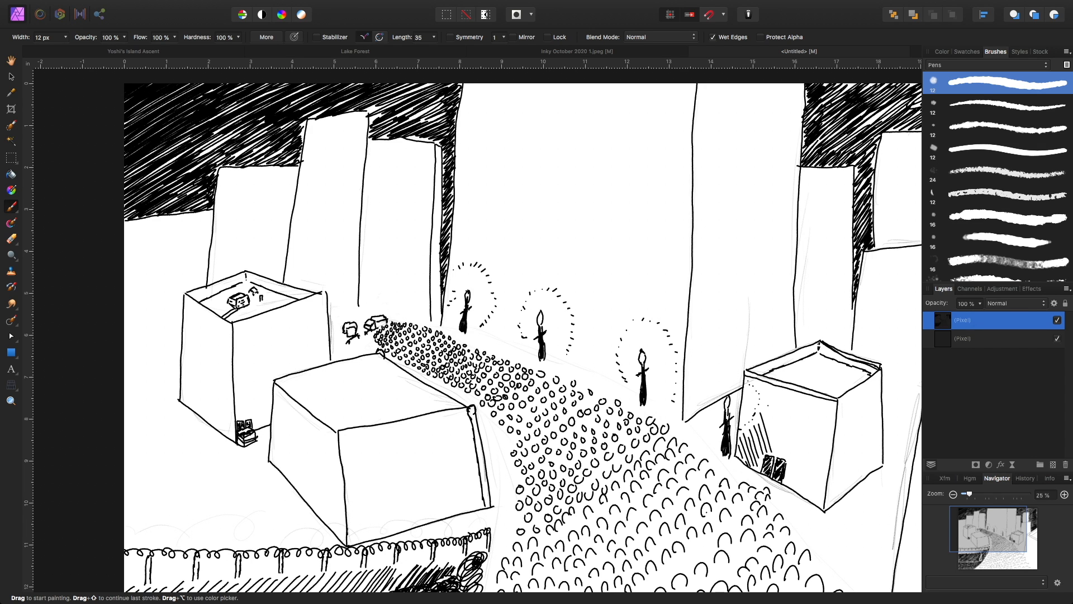
{"action": "left_click_drag", "start_coordinate": [762, 401], "coordinate": [778, 452]}
{"action": "left_click_drag", "start_coordinate": [760, 383], "coordinate": [796, 492]}
{"action": "left_click_drag", "start_coordinate": [778, 386], "coordinate": [804, 499]}
{"action": "left_click_drag", "start_coordinate": [785, 388], "coordinate": [814, 500]}
{"action": "mouse_move", "coordinate": [802, 394]}
{"action": "left_mouse_down"}
{"action": "mouse_move", "coordinate": [818, 501]}
{"action": "mouse_move", "coordinate": [818, 417]}
{"action": "mouse_move", "coordinate": [823, 475]}
{"action": "mouse_move", "coordinate": [834, 425]}
{"action": "mouse_move", "coordinate": [831, 444]}
{"action": "left_mouse_up"}
{"action": "mouse_move", "coordinate": [820, 408]}
{"action": "left_mouse_down"}
{"action": "mouse_move", "coordinate": [821, 481]}
{"action": "mouse_move", "coordinate": [809, 413]}
{"action": "mouse_move", "coordinate": [815, 471]}
{"action": "mouse_move", "coordinate": [805, 432]}
{"action": "mouse_move", "coordinate": [814, 486]}
{"action": "left_mouse_up"}
{"action": "left_click_drag", "start_coordinate": [791, 394], "coordinate": [801, 486]}
{"action": "left_click_drag", "start_coordinate": [781, 416], "coordinate": [799, 487]}
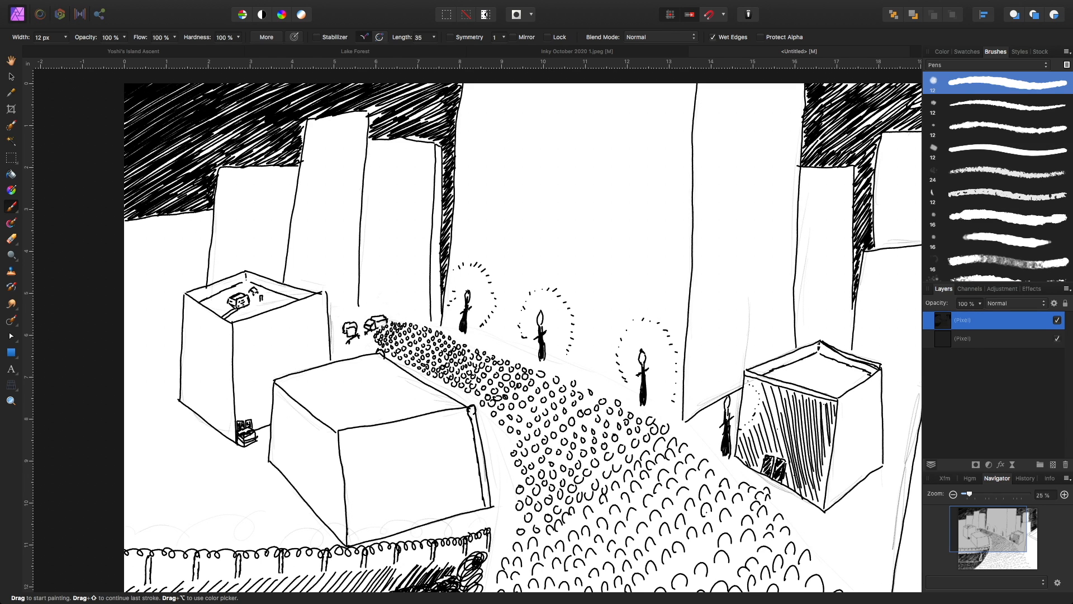
- Finish the right box building's front-wall hatching and shade its side wall with dense, steep diagonal strokes
{"action": "mouse_move", "coordinate": [777, 428]}
{"action": "left_mouse_down"}
{"action": "mouse_move", "coordinate": [786, 461]}
{"action": "mouse_move", "coordinate": [774, 454]}
{"action": "mouse_move", "coordinate": [756, 467]}
{"action": "left_mouse_up"}
{"action": "left_click_drag", "start_coordinate": [846, 395], "coordinate": [835, 444]}
{"action": "left_click_drag", "start_coordinate": [870, 378], "coordinate": [836, 456]}
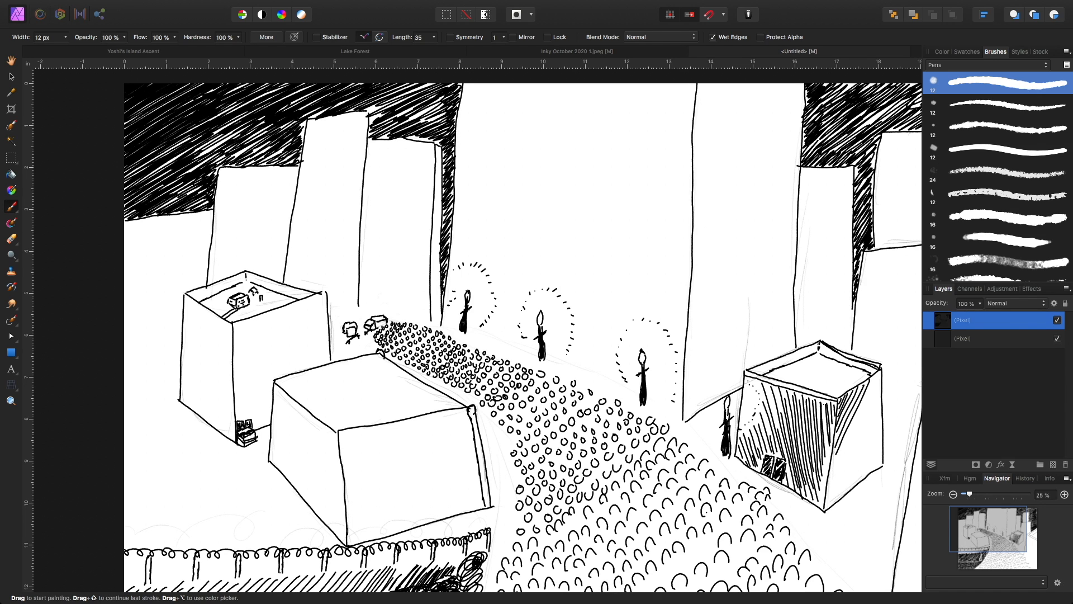
{"action": "left_click_drag", "start_coordinate": [876, 378], "coordinate": [829, 479]}
{"action": "left_click_drag", "start_coordinate": [881, 374], "coordinate": [829, 500]}
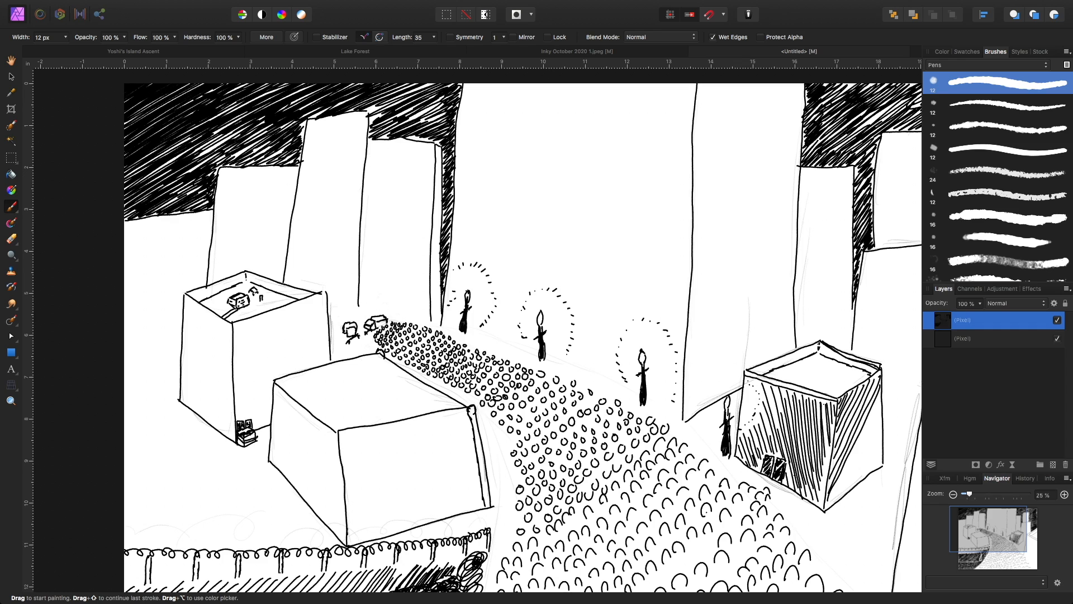
{"action": "left_click_drag", "start_coordinate": [882, 393], "coordinate": [832, 497]}
{"action": "mouse_move", "coordinate": [882, 403]}
{"action": "left_mouse_down"}
{"action": "mouse_move", "coordinate": [839, 496]}
{"action": "mouse_move", "coordinate": [866, 449]}
{"action": "mouse_move", "coordinate": [849, 488]}
{"action": "left_mouse_up"}
{"action": "mouse_move", "coordinate": [881, 424]}
{"action": "left_mouse_down"}
{"action": "mouse_move", "coordinate": [852, 488]}
{"action": "mouse_move", "coordinate": [875, 472]}
{"action": "mouse_move", "coordinate": [861, 479]}
{"action": "left_mouse_up"}
{"action": "left_click_drag", "start_coordinate": [881, 426], "coordinate": [840, 491]}
{"action": "left_click_drag", "start_coordinate": [877, 392], "coordinate": [833, 472]}
{"action": "left_click_drag", "start_coordinate": [869, 388], "coordinate": [837, 452]}
{"action": "left_click_drag", "start_coordinate": [857, 413], "coordinate": [830, 474]}
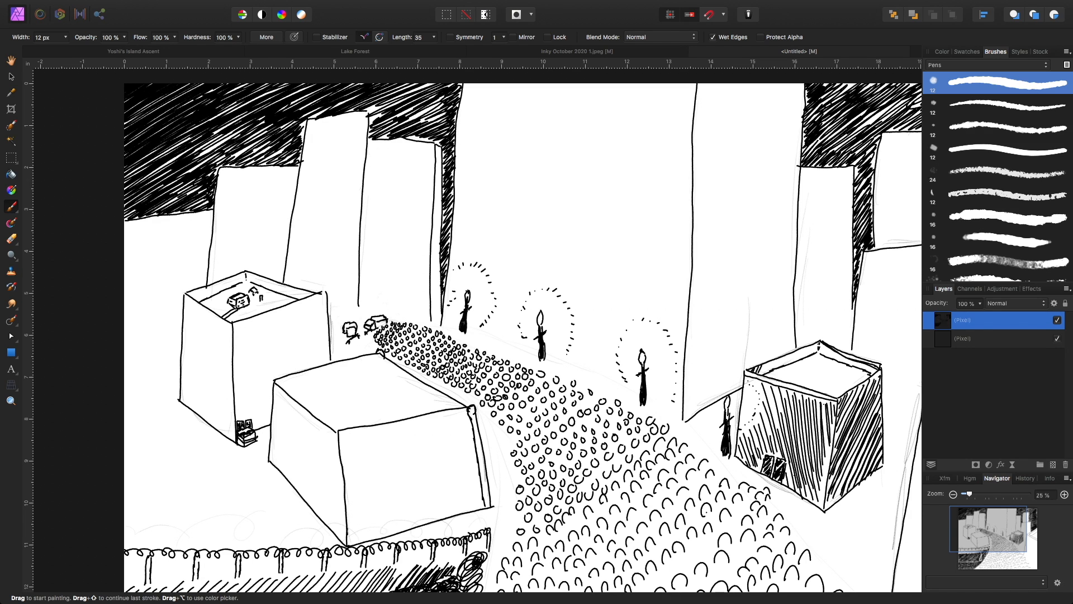
- Hatch the roof rim of the right box building and add sparse diagonal strokes inside its recessed roof
{"action": "left_click_drag", "start_coordinate": [764, 373], "coordinate": [784, 356]}
{"action": "left_click_drag", "start_coordinate": [781, 365], "coordinate": [791, 355]}
{"action": "left_click_drag", "start_coordinate": [787, 363], "coordinate": [808, 346]}
{"action": "left_click_drag", "start_coordinate": [804, 357], "coordinate": [815, 344]}
{"action": "left_click_drag", "start_coordinate": [810, 354], "coordinate": [817, 344]}
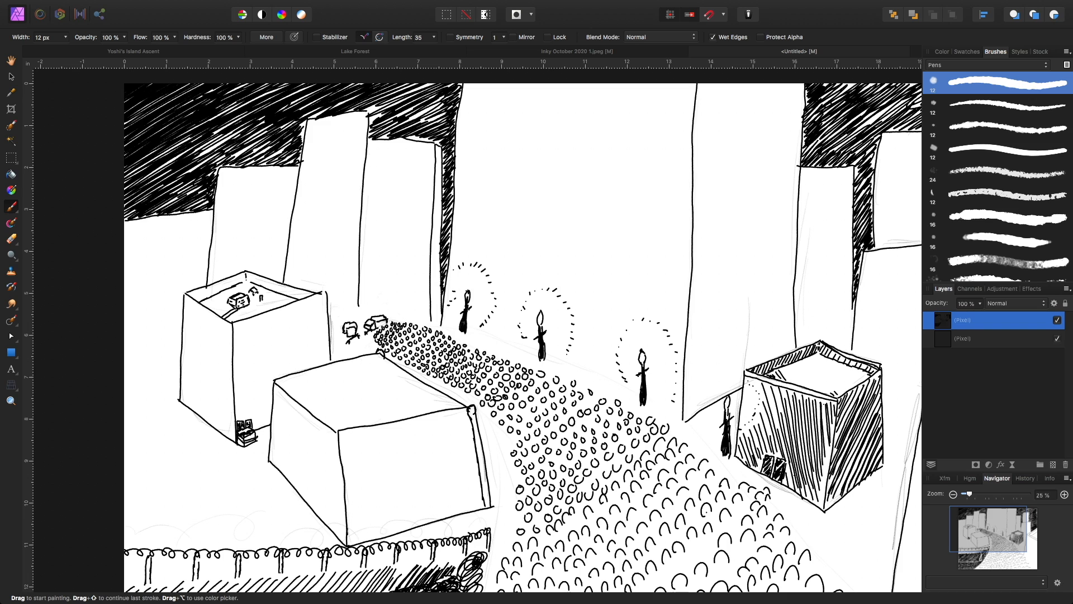
{"action": "mouse_move", "coordinate": [785, 368]}
{"action": "left_mouse_down"}
{"action": "mouse_move", "coordinate": [803, 384]}
{"action": "mouse_move", "coordinate": [853, 379]}
{"action": "left_mouse_up"}
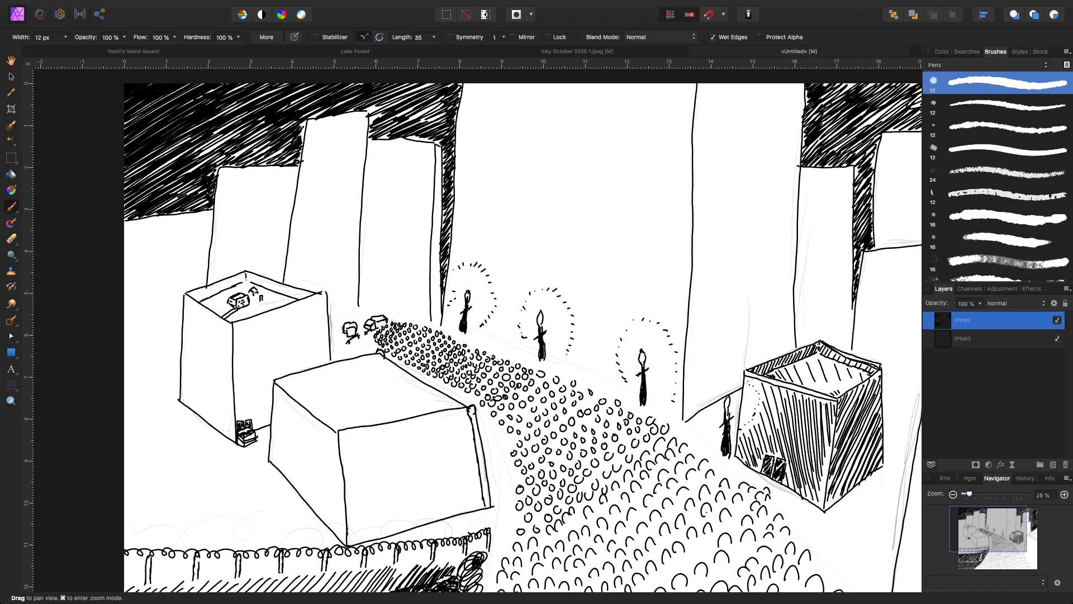
- Draw widely spaced diagonal hatch lines on the lower left part of the central tower's left face, leaving the torch glows white
{"action": "scroll", "coordinate": [483, 336], "scroll_direction": "up", "scroll_amount": 3}
{"action": "scroll", "coordinate": [484, 335], "scroll_direction": "right", "scroll_amount": 3}
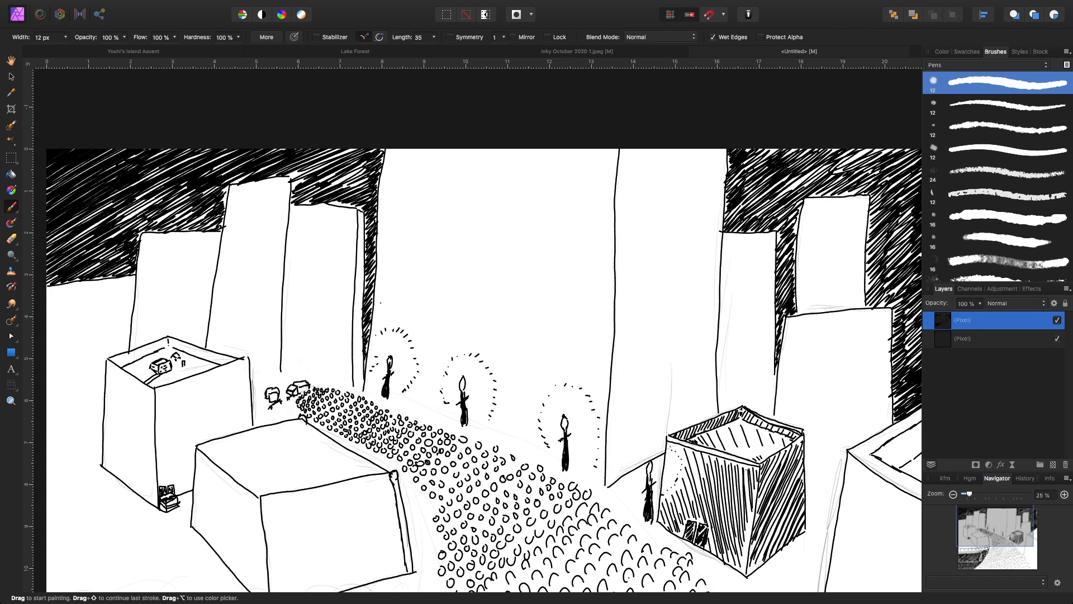
{"action": "scroll", "coordinate": [444, 357], "scroll_direction": "up", "scroll_amount": 3}
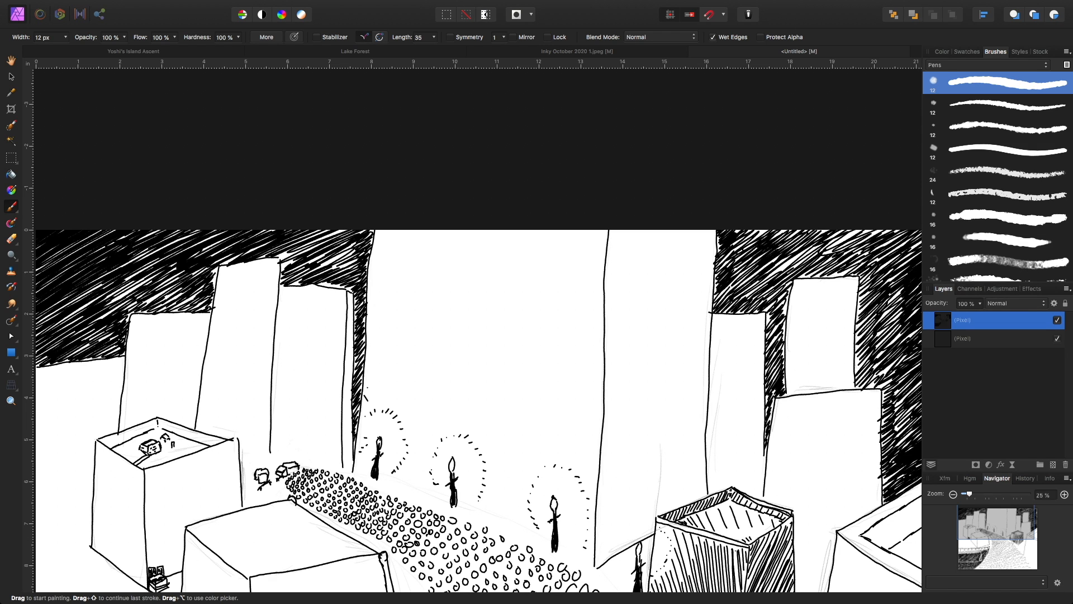
{"action": "left_click_drag", "start_coordinate": [369, 378], "coordinate": [383, 407]}
{"action": "left_click_drag", "start_coordinate": [370, 356], "coordinate": [398, 414]}
{"action": "mouse_move", "coordinate": [377, 340]}
{"action": "left_mouse_down"}
{"action": "mouse_move", "coordinate": [431, 449]}
{"action": "mouse_move", "coordinate": [429, 489]}
{"action": "mouse_move", "coordinate": [411, 484]}
{"action": "left_mouse_up"}
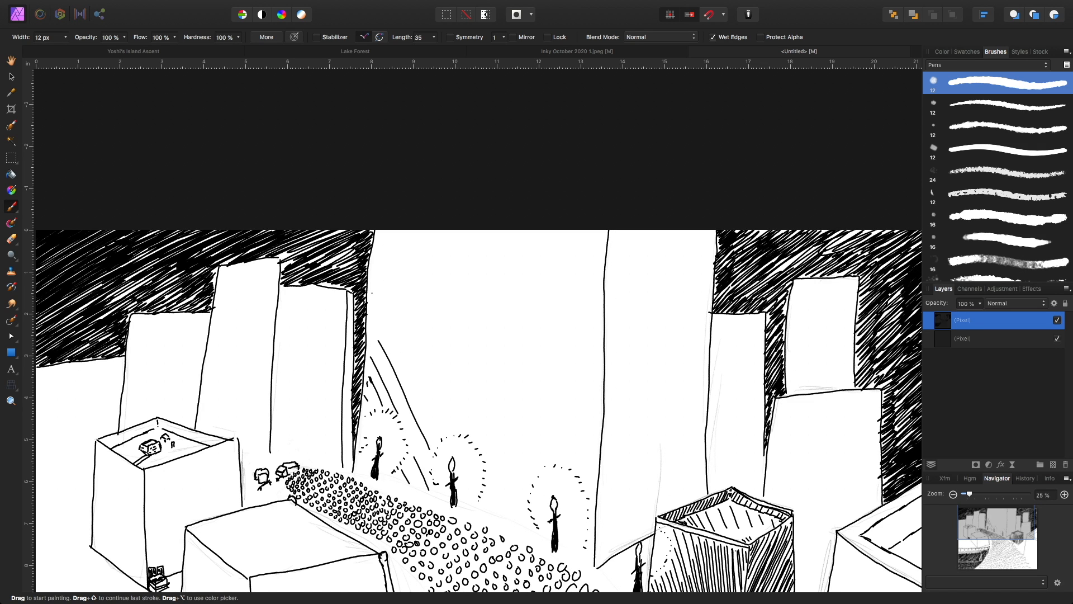
{"action": "left_click_drag", "start_coordinate": [372, 292], "coordinate": [450, 436]}
{"action": "left_click_drag", "start_coordinate": [488, 496], "coordinate": [501, 515]}
{"action": "left_click_drag", "start_coordinate": [492, 467], "coordinate": [528, 528]}
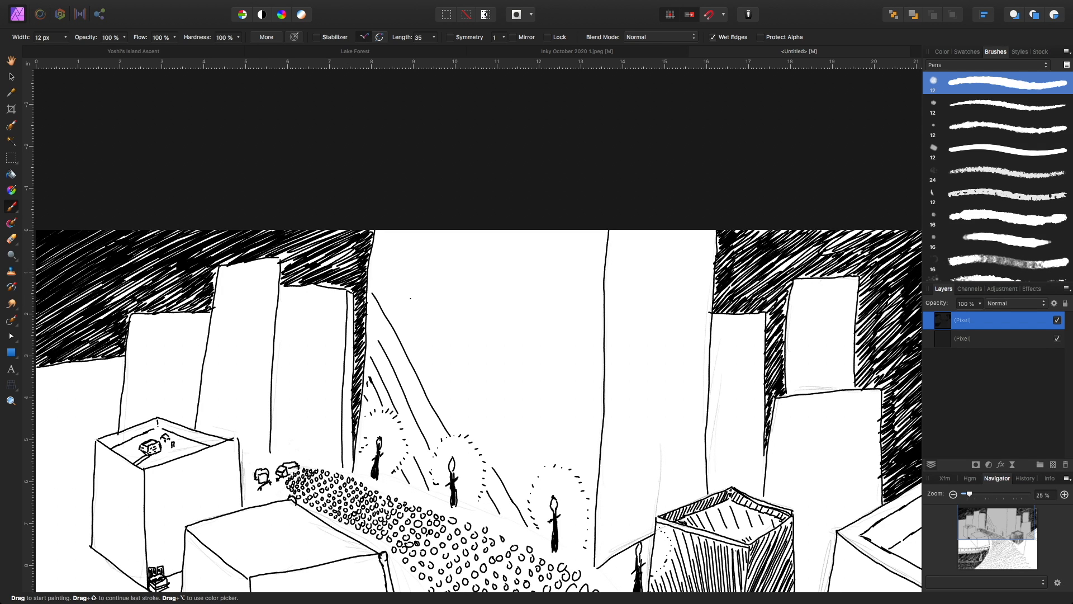
{"action": "left_click_drag", "start_coordinate": [372, 263], "coordinate": [530, 487]}
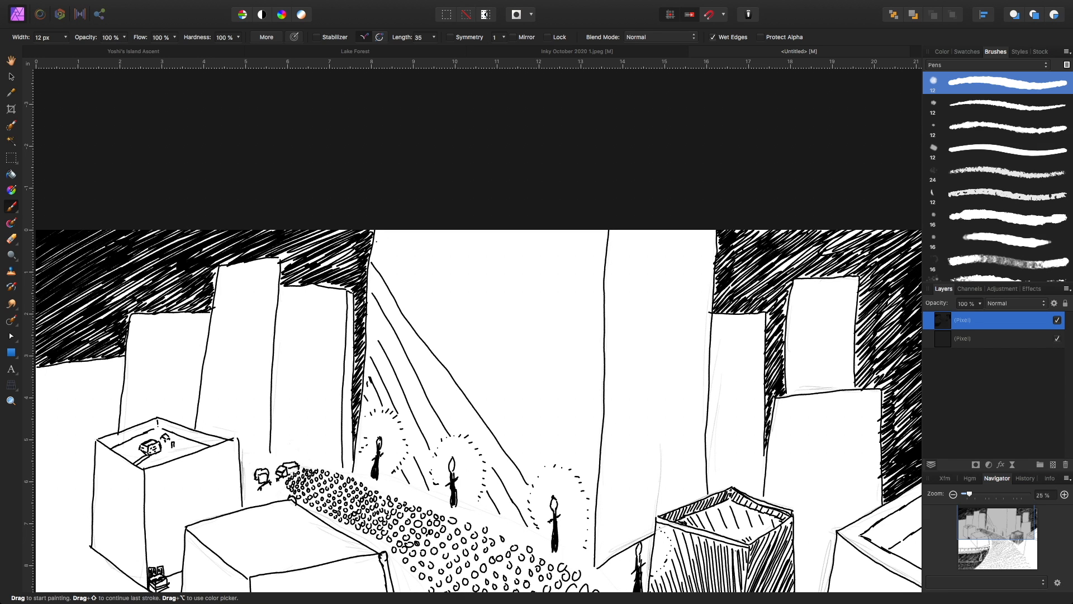
{"action": "left_click_drag", "start_coordinate": [376, 235], "coordinate": [539, 462]}
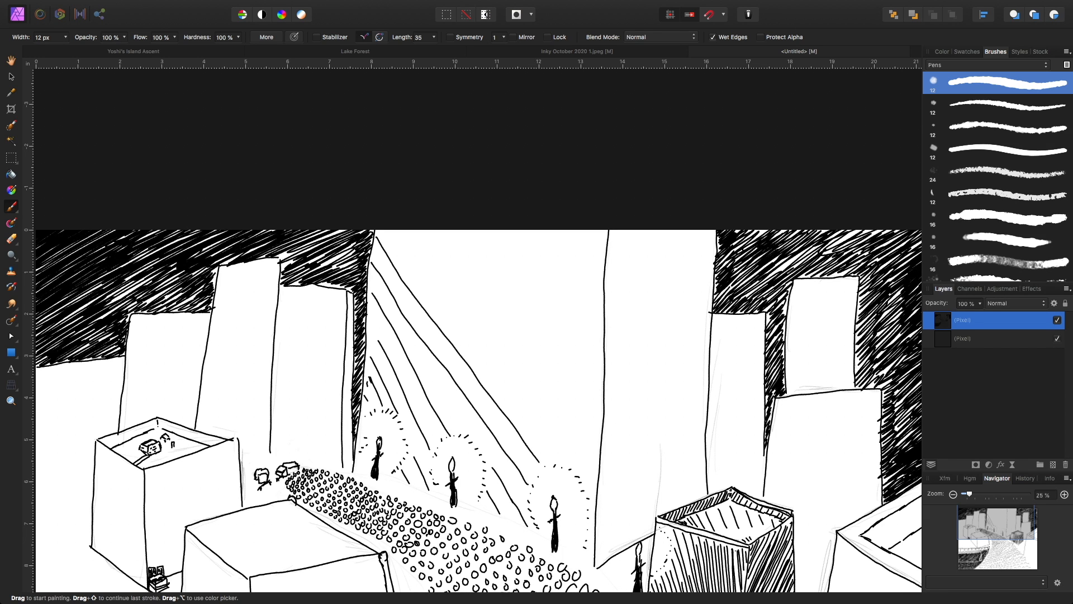
- Continue the parallel diagonal hatch lines across the rest of the central tower's left face up to its corner edge
{"action": "scroll", "coordinate": [473, 358], "scroll_direction": "down", "scroll_amount": 5}
{"action": "scroll", "coordinate": [473, 358], "scroll_direction": "right", "scroll_amount": 3}
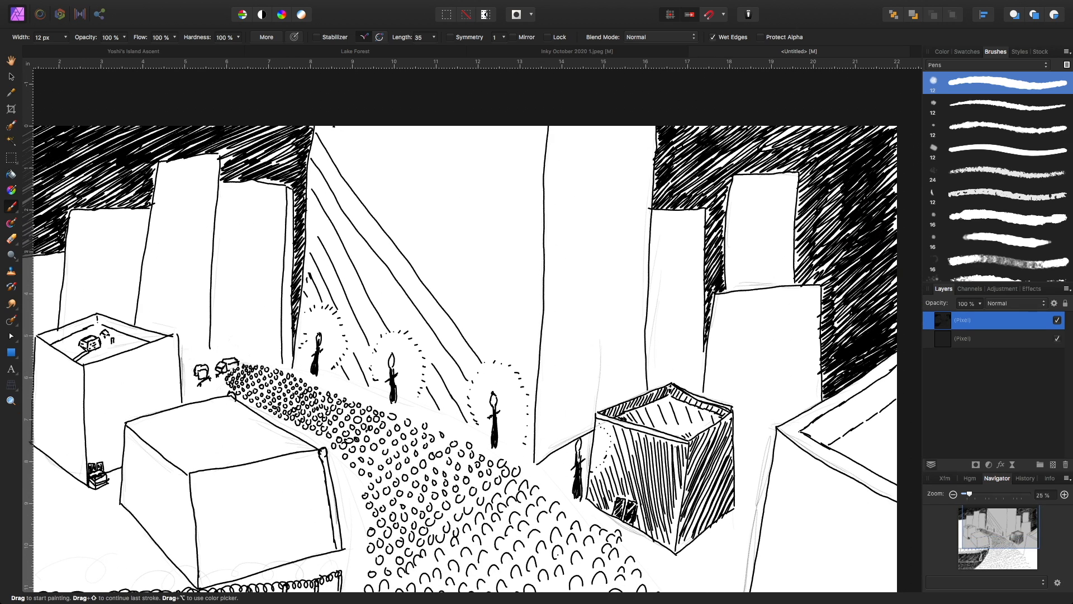
{"action": "left_click_drag", "start_coordinate": [334, 128], "coordinate": [516, 370]}
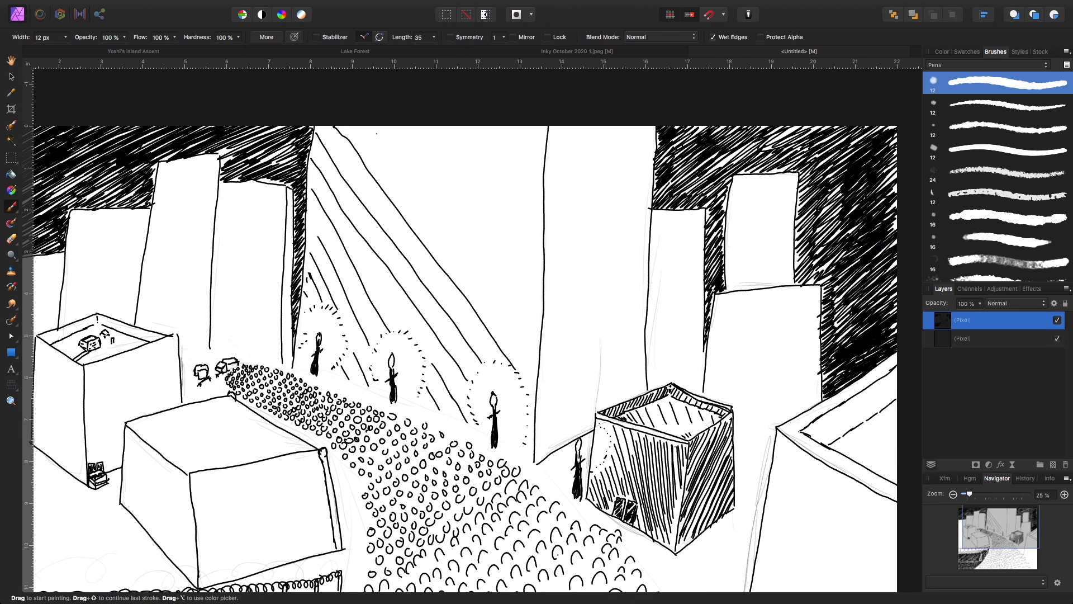
{"action": "left_click_drag", "start_coordinate": [364, 127], "coordinate": [536, 363]}
{"action": "left_click_drag", "start_coordinate": [399, 127], "coordinate": [540, 312]}
{"action": "left_click_drag", "start_coordinate": [429, 128], "coordinate": [543, 267]}
{"action": "left_click_drag", "start_coordinate": [463, 127], "coordinate": [537, 216]}
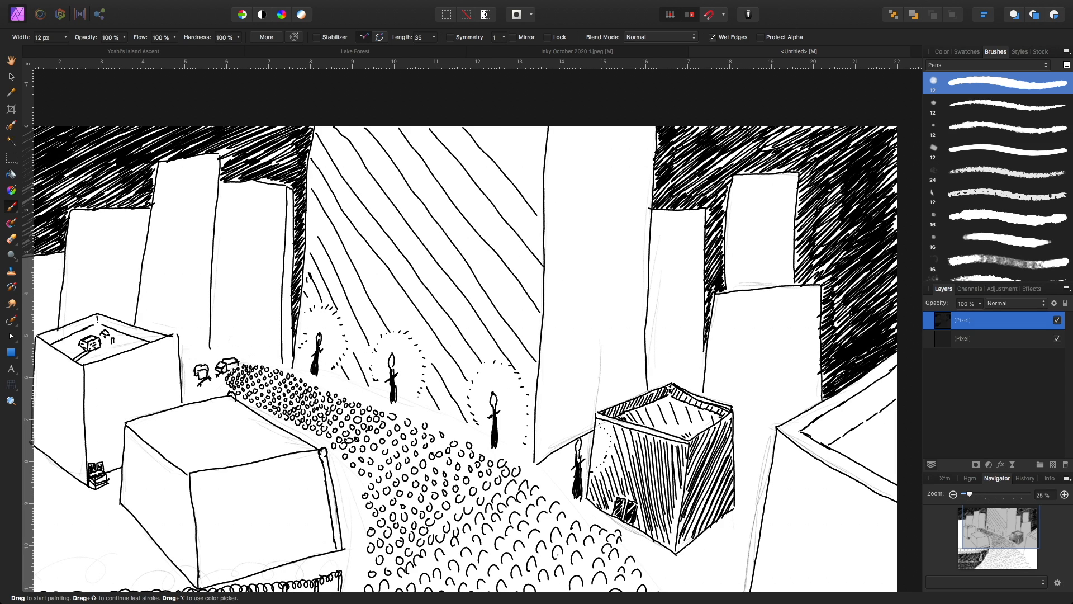
{"action": "left_click_drag", "start_coordinate": [498, 127], "coordinate": [539, 172]}
{"action": "mouse_move", "coordinate": [529, 128]}
{"action": "left_mouse_down"}
{"action": "mouse_move", "coordinate": [545, 148]}
{"action": "mouse_move", "coordinate": [547, 138]}
{"action": "mouse_move", "coordinate": [530, 143]}
{"action": "mouse_move", "coordinate": [542, 157]}
{"action": "left_mouse_up"}
{"action": "left_click_drag", "start_coordinate": [479, 127], "coordinate": [540, 193]}
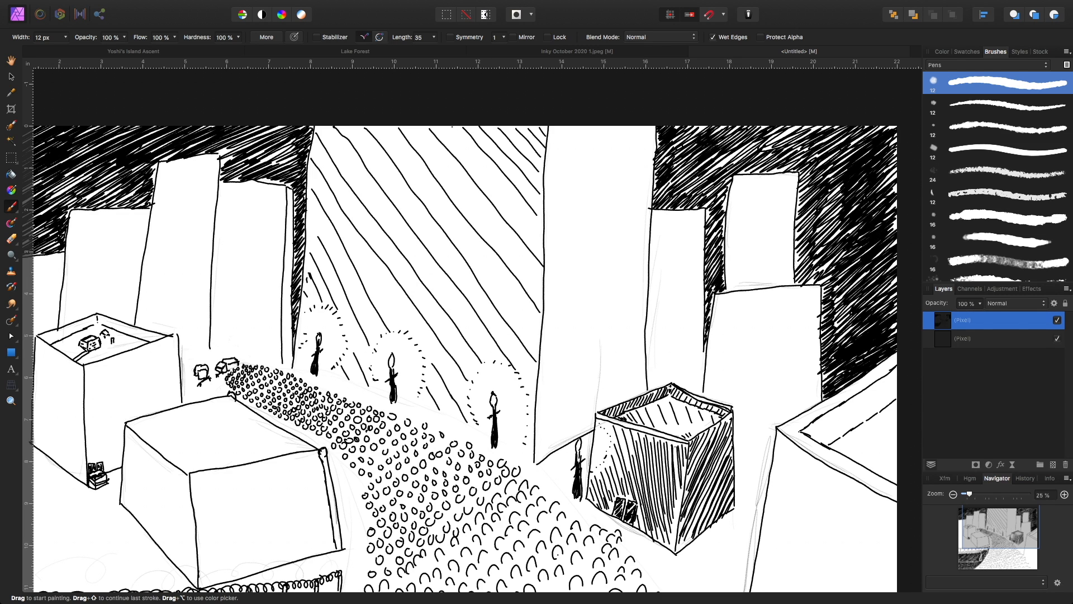
- Fill the gaps on the central tower's left face with extra diagonal strokes between the existing hatch lines
{"action": "left_click_drag", "start_coordinate": [446, 126], "coordinate": [540, 233]}
{"action": "left_click_drag", "start_coordinate": [414, 126], "coordinate": [544, 289]}
{"action": "left_click_drag", "start_coordinate": [381, 126], "coordinate": [521, 317]}
{"action": "left_click_drag", "start_coordinate": [354, 128], "coordinate": [484, 299]}
{"action": "left_click_drag", "start_coordinate": [327, 128], "coordinate": [456, 309]}
{"action": "left_click_drag", "start_coordinate": [320, 149], "coordinate": [380, 236]}
{"action": "left_click_drag", "start_coordinate": [310, 170], "coordinate": [361, 252]}
{"action": "left_click_drag", "start_coordinate": [313, 203], "coordinate": [325, 226]}
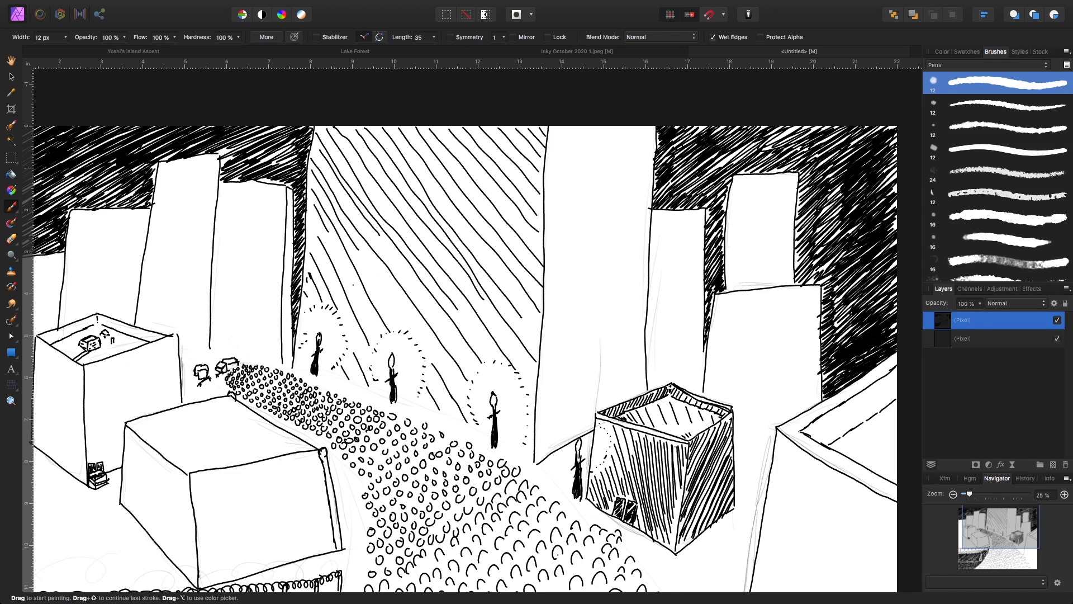
{"action": "left_click_drag", "start_coordinate": [354, 287], "coordinate": [362, 307]}
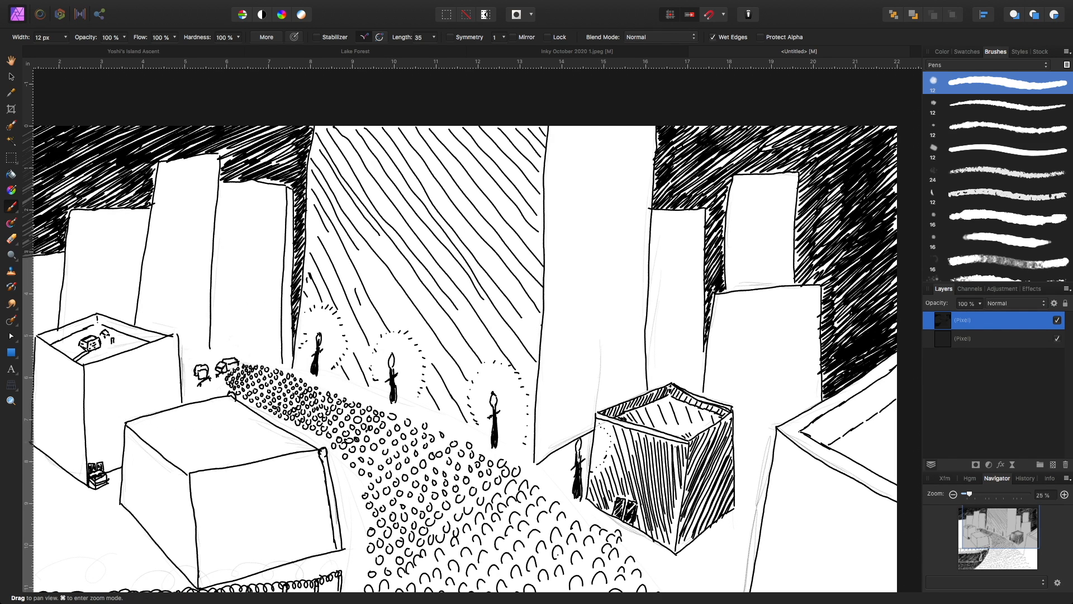
- Hatch the central tower's right face from top to base with parallel diagonals slanting opposite to the left face
{"action": "mouse_move", "coordinate": [554, 129]}
{"action": "left_mouse_down"}
{"action": "mouse_move", "coordinate": [466, 234]}
{"action": "mouse_move", "coordinate": [466, 270]}
{"action": "left_mouse_up"}
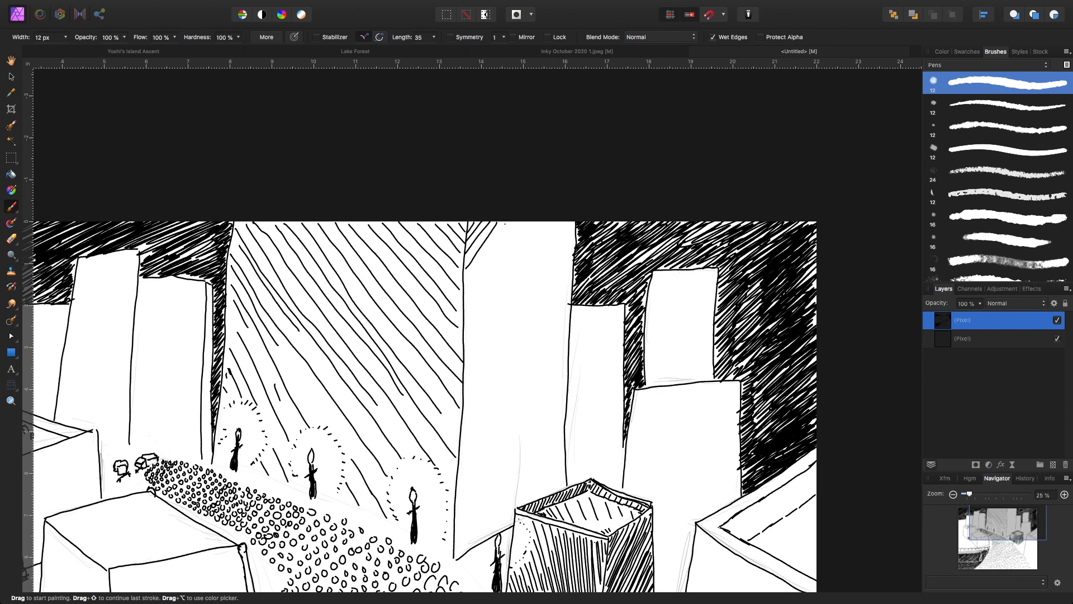
{"action": "left_click_drag", "start_coordinate": [508, 222], "coordinate": [465, 278]}
{"action": "mouse_move", "coordinate": [520, 221]}
{"action": "left_mouse_down"}
{"action": "mouse_move", "coordinate": [468, 292]}
{"action": "mouse_move", "coordinate": [463, 314]}
{"action": "mouse_move", "coordinate": [508, 271]}
{"action": "mouse_move", "coordinate": [466, 356]}
{"action": "left_mouse_up"}
{"action": "mouse_move", "coordinate": [563, 223]}
{"action": "left_mouse_down"}
{"action": "mouse_move", "coordinate": [468, 375]}
{"action": "mouse_move", "coordinate": [540, 275]}
{"action": "mouse_move", "coordinate": [463, 421]}
{"action": "left_mouse_up"}
{"action": "left_click_drag", "start_coordinate": [575, 245], "coordinate": [460, 454]}
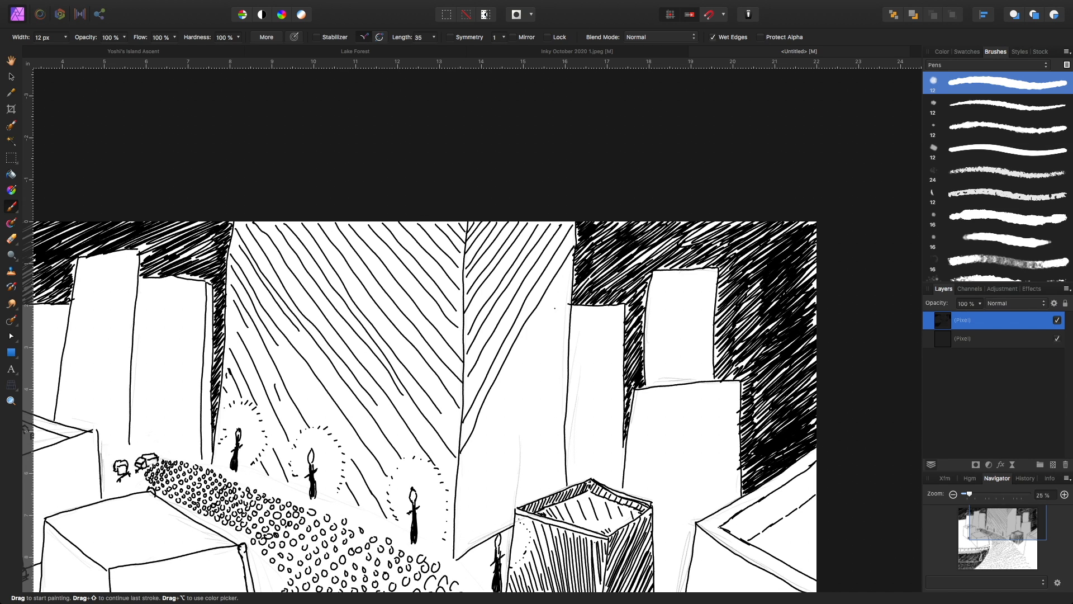
{"action": "left_click_drag", "start_coordinate": [572, 271], "coordinate": [463, 486]}
{"action": "left_click_drag", "start_coordinate": [570, 306], "coordinate": [454, 526]}
{"action": "left_click_drag", "start_coordinate": [570, 332], "coordinate": [476, 508]}
{"action": "left_click_drag", "start_coordinate": [569, 362], "coordinate": [488, 511]}
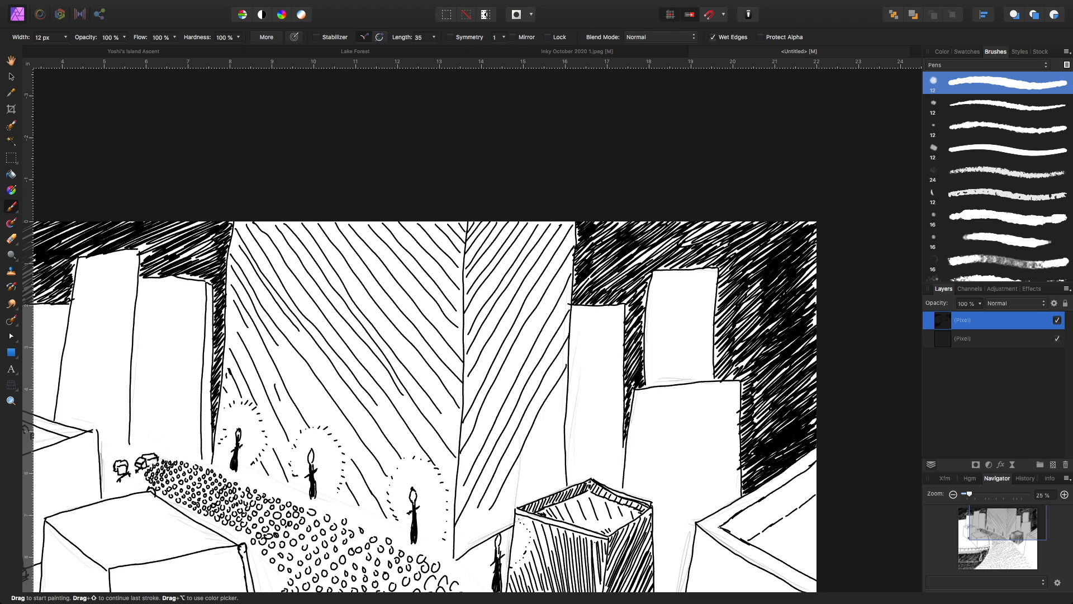
{"action": "left_click_drag", "start_coordinate": [567, 406], "coordinate": [492, 534]}
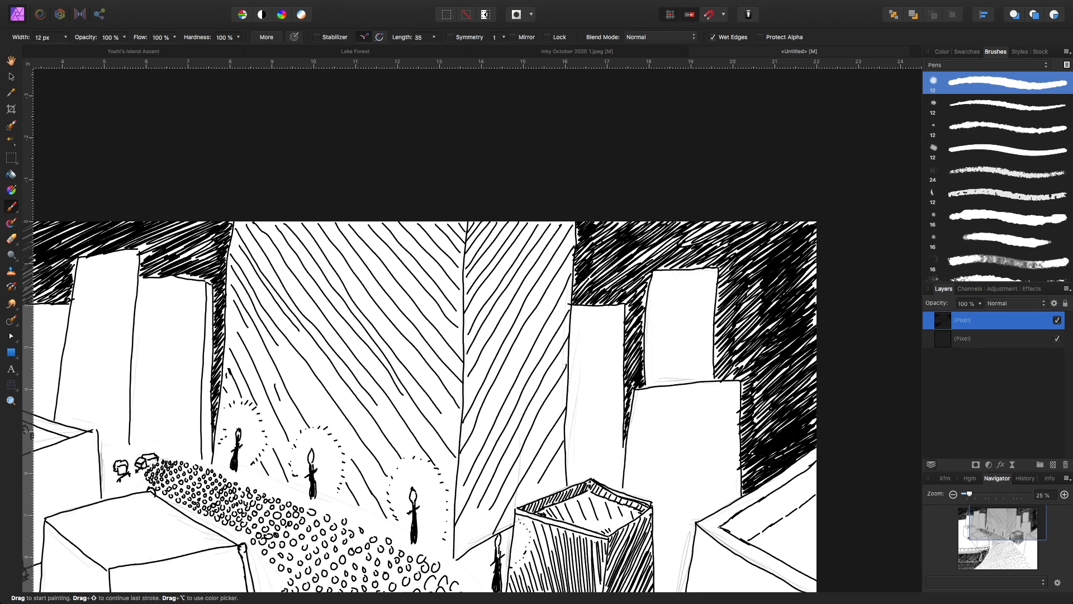
{"action": "left_click_drag", "start_coordinate": [564, 440], "coordinate": [524, 505]}
{"action": "mouse_move", "coordinate": [563, 467]}
{"action": "left_mouse_down"}
{"action": "mouse_move", "coordinate": [543, 496]}
{"action": "mouse_move", "coordinate": [555, 493]}
{"action": "left_mouse_up"}
- Hatch the narrow building just right of the central tower with parallel diagonals running down to the right
{"action": "scroll", "coordinate": [419, 353], "scroll_direction": "down", "scroll_amount": 5}
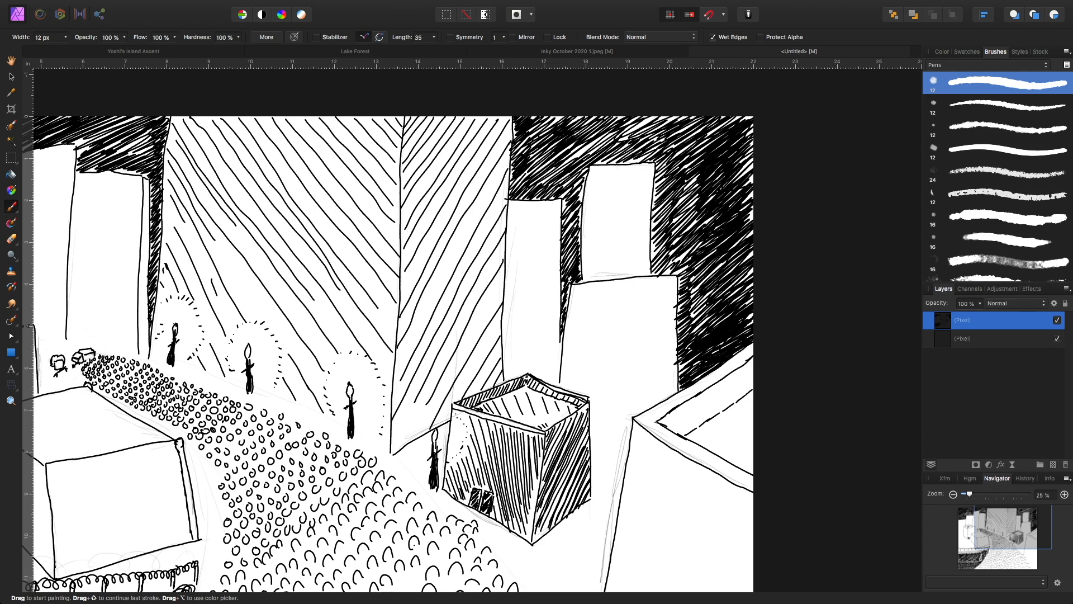
{"action": "left_click_drag", "start_coordinate": [552, 201], "coordinate": [561, 234]}
{"action": "left_click_drag", "start_coordinate": [525, 200], "coordinate": [554, 243]}
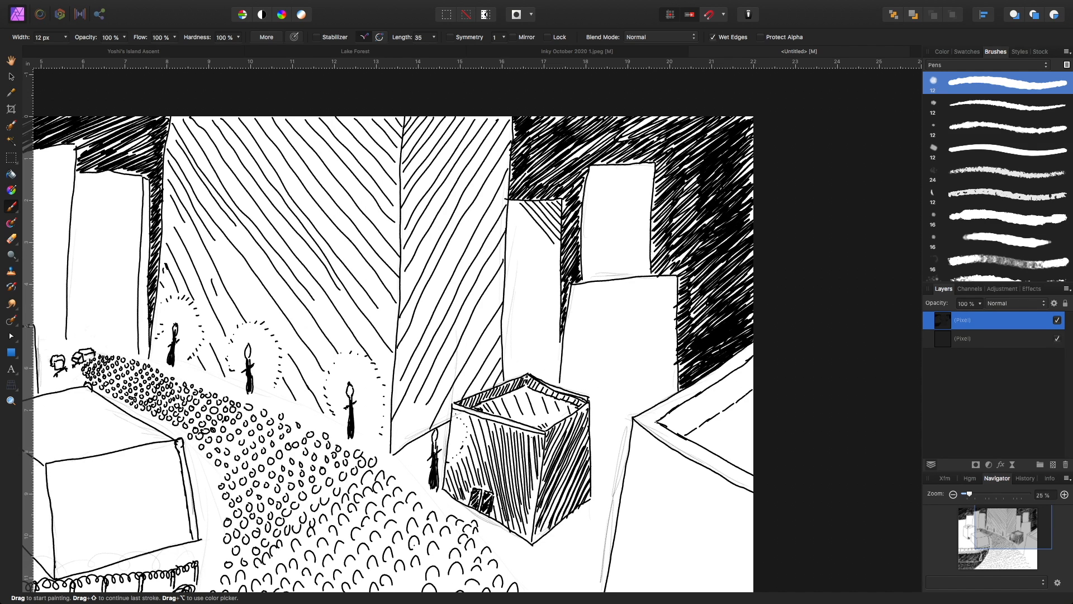
{"action": "left_click_drag", "start_coordinate": [513, 200], "coordinate": [560, 259]}
{"action": "left_click_drag", "start_coordinate": [510, 204], "coordinate": [561, 278]}
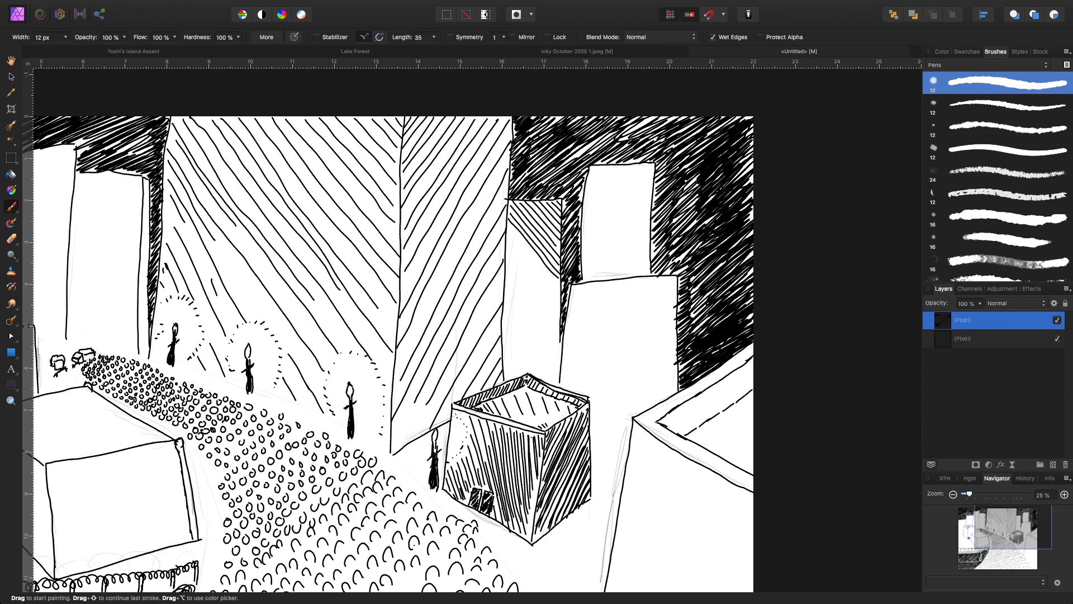
{"action": "left_click_drag", "start_coordinate": [508, 230], "coordinate": [563, 291]}
{"action": "left_click_drag", "start_coordinate": [508, 240], "coordinate": [556, 299]}
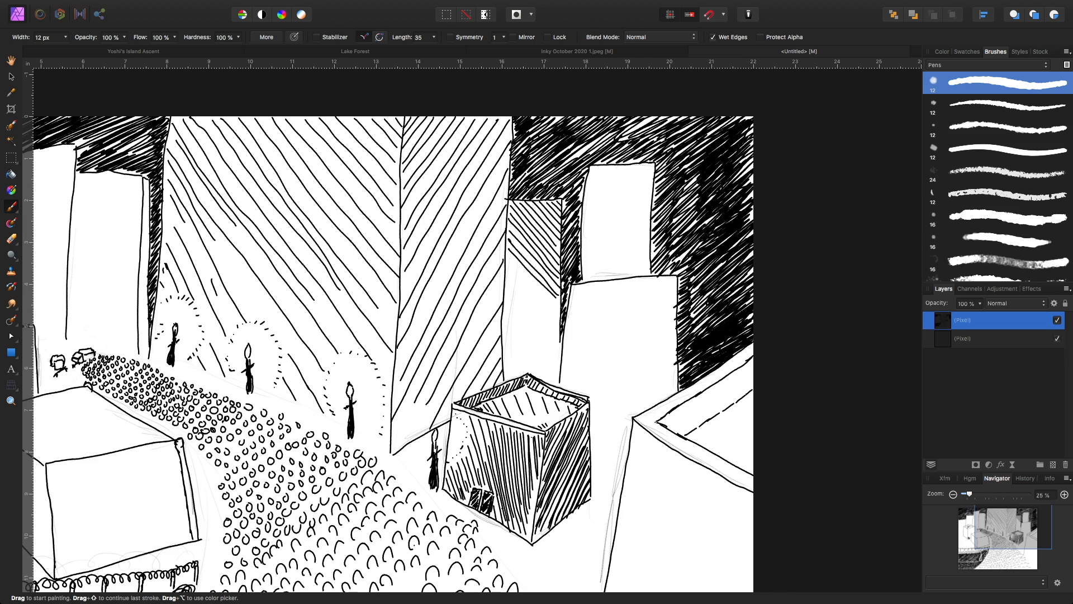
{"action": "left_click_drag", "start_coordinate": [504, 255], "coordinate": [562, 312]}
{"action": "mouse_move", "coordinate": [507, 265]}
{"action": "left_mouse_down"}
{"action": "mouse_move", "coordinate": [561, 317]}
{"action": "mouse_move", "coordinate": [540, 307]}
{"action": "mouse_move", "coordinate": [560, 332]}
{"action": "left_mouse_up"}
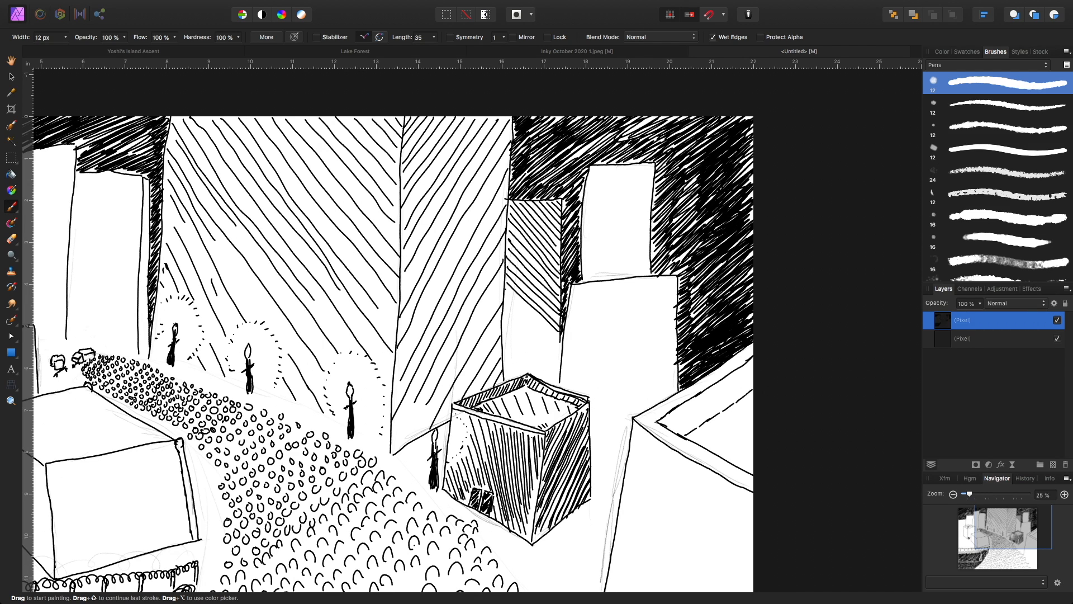
{"action": "left_click_drag", "start_coordinate": [505, 289], "coordinate": [562, 346]}
{"action": "left_click_drag", "start_coordinate": [504, 297], "coordinate": [562, 359]}
{"action": "left_click_drag", "start_coordinate": [501, 315], "coordinate": [558, 379]}
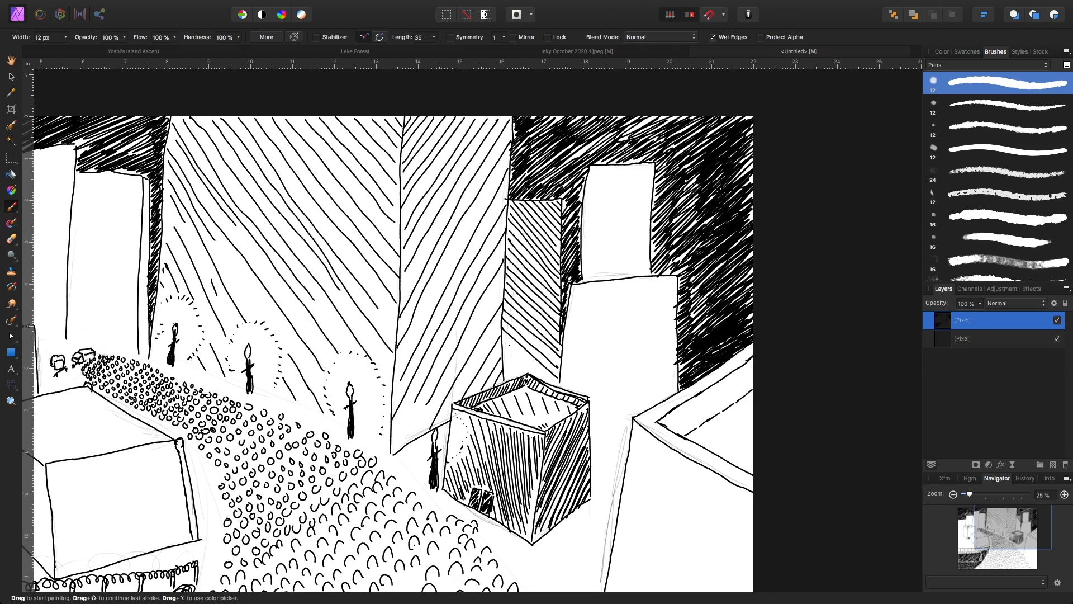
- Extend the narrow building's hatching to its base and darken it with extra diagonals between the existing lines
{"action": "mouse_move", "coordinate": [504, 337]}
{"action": "left_mouse_down"}
{"action": "mouse_move", "coordinate": [551, 383]}
{"action": "mouse_move", "coordinate": [512, 378]}
{"action": "mouse_move", "coordinate": [534, 374]}
{"action": "left_mouse_up"}
{"action": "left_click_drag", "start_coordinate": [503, 334], "coordinate": [530, 362]}
{"action": "left_click_drag", "start_coordinate": [538, 370], "coordinate": [550, 382]}
{"action": "left_click_drag", "start_coordinate": [503, 323], "coordinate": [557, 373]}
{"action": "mouse_move", "coordinate": [503, 312]}
{"action": "left_mouse_down"}
{"action": "mouse_move", "coordinate": [559, 362]}
{"action": "mouse_move", "coordinate": [550, 344]}
{"action": "left_mouse_up"}
{"action": "left_click_drag", "start_coordinate": [508, 290], "coordinate": [560, 343]}
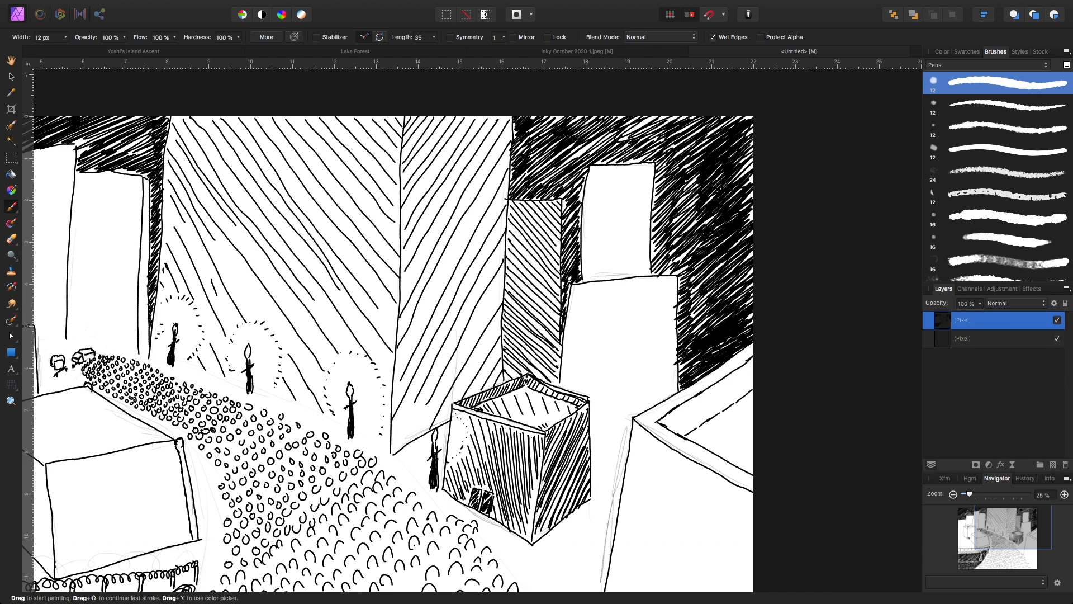
{"action": "left_click_drag", "start_coordinate": [510, 272], "coordinate": [562, 323]}
{"action": "left_click_drag", "start_coordinate": [508, 253], "coordinate": [553, 300]}
{"action": "left_click_drag", "start_coordinate": [508, 234], "coordinate": [556, 288]}
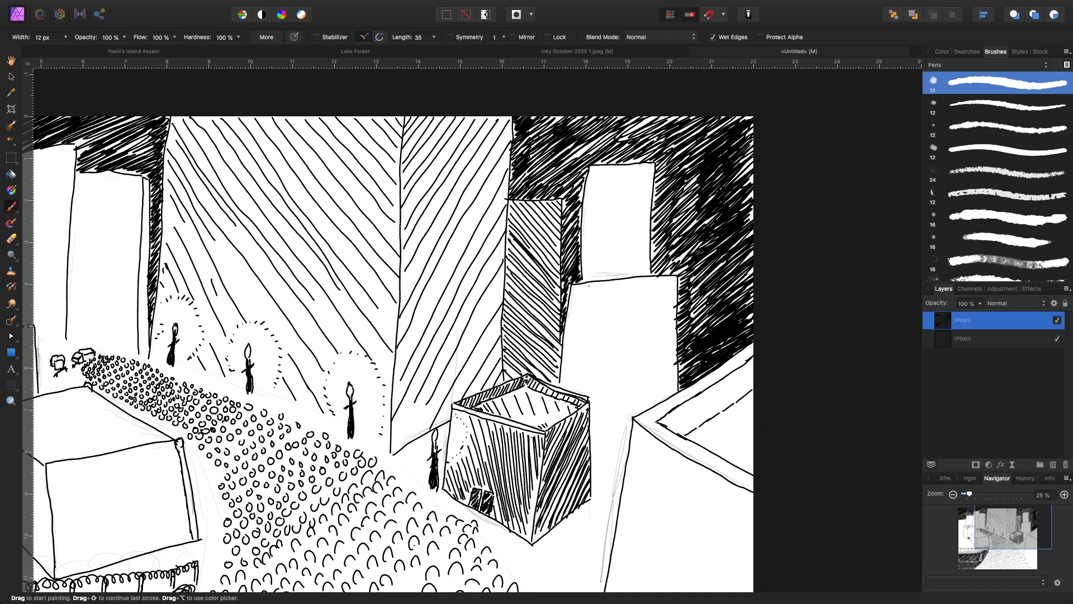
- Hatch the wide building behind the right box building with parallel diagonals running down to the left
{"action": "left_click_drag", "start_coordinate": [582, 284], "coordinate": [565, 319]}
{"action": "mouse_move", "coordinate": [604, 282]}
{"action": "left_mouse_down"}
{"action": "mouse_move", "coordinate": [563, 340]}
{"action": "mouse_move", "coordinate": [574, 335]}
{"action": "left_mouse_up"}
{"action": "left_click_drag", "start_coordinate": [577, 334], "coordinate": [564, 351]}
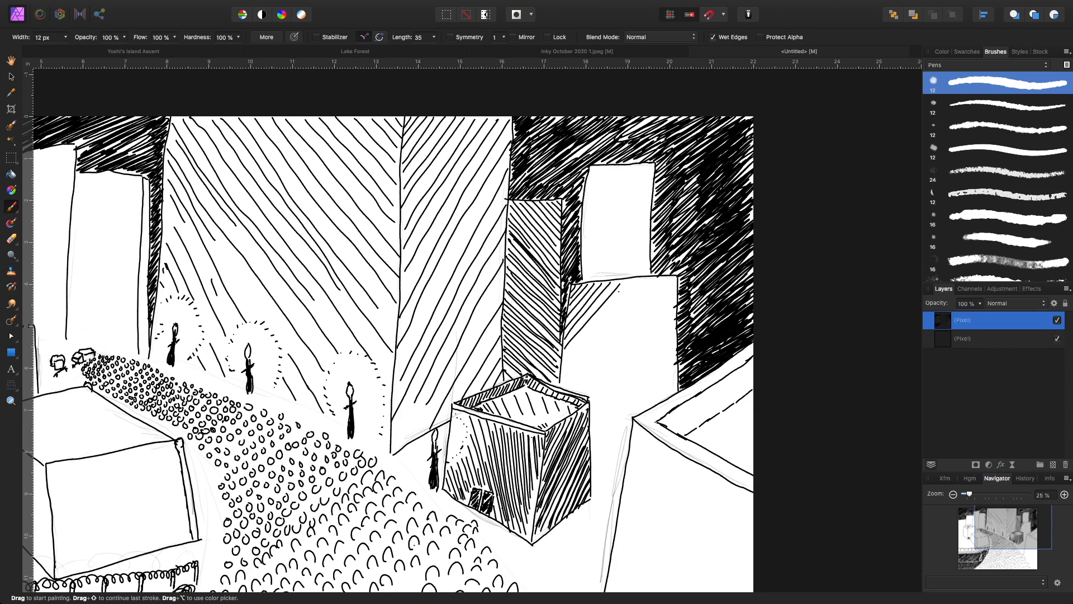
{"action": "left_click_drag", "start_coordinate": [635, 282], "coordinate": [562, 362]}
{"action": "left_click_drag", "start_coordinate": [650, 277], "coordinate": [570, 360]}
{"action": "left_click_drag", "start_coordinate": [574, 357], "coordinate": [561, 370]}
{"action": "left_click_drag", "start_coordinate": [657, 279], "coordinate": [566, 390]}
{"action": "left_click_drag", "start_coordinate": [676, 280], "coordinate": [573, 391]}
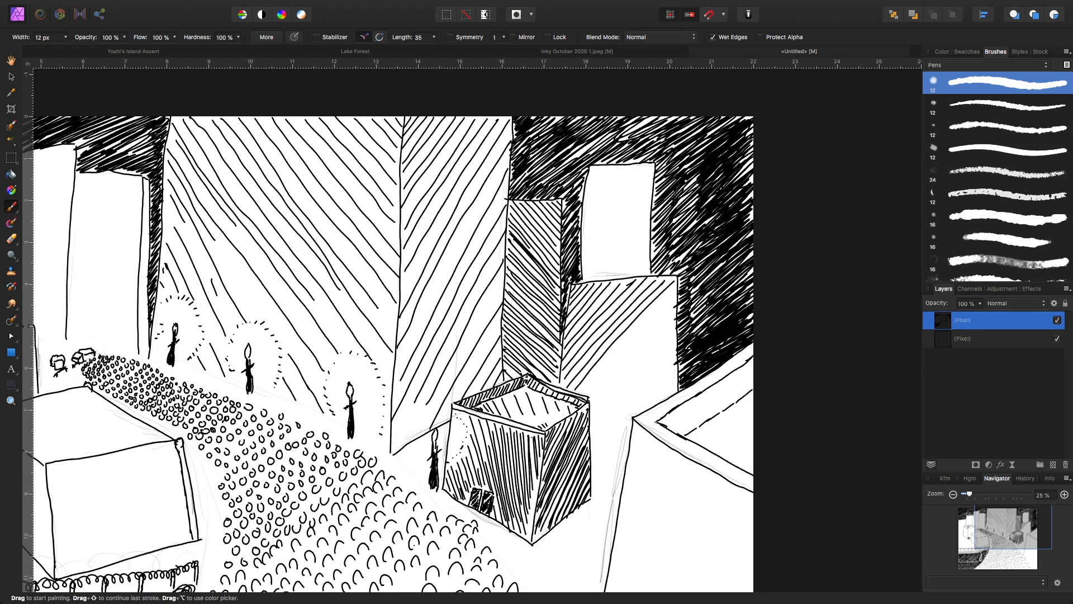
{"action": "left_click_drag", "start_coordinate": [677, 288], "coordinate": [592, 388]}
{"action": "left_click_drag", "start_coordinate": [593, 386], "coordinate": [585, 396]}
{"action": "left_click_drag", "start_coordinate": [675, 307], "coordinate": [599, 393]}
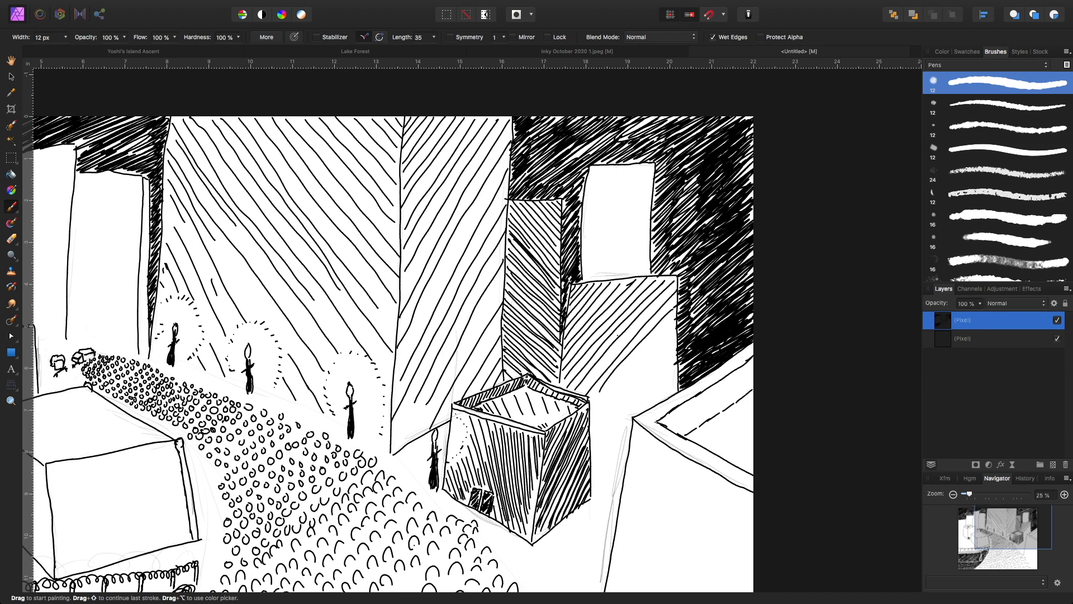
- Hatch the small tower rising behind the wide right-hand building with diagonal strokes
{"action": "key", "text": "super+minus"}
{"action": "key", "text": "super+minus"}
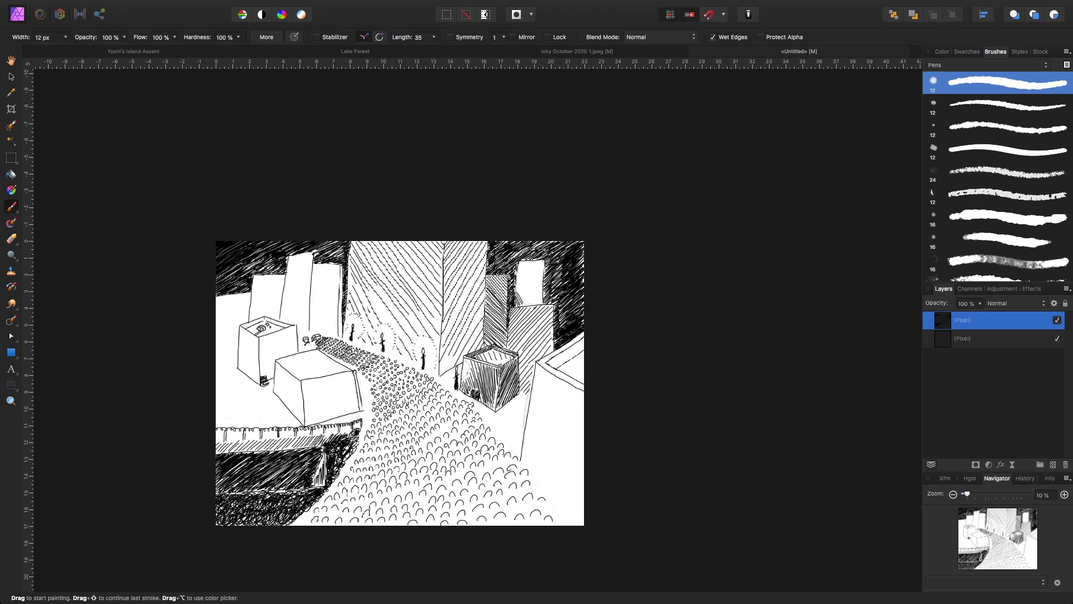
{"action": "left_click_drag", "start_coordinate": [517, 288], "coordinate": [527, 301]}
{"action": "left_click_drag", "start_coordinate": [518, 280], "coordinate": [537, 305]}
{"action": "mouse_move", "coordinate": [520, 267]}
{"action": "left_mouse_down"}
{"action": "mouse_move", "coordinate": [537, 301]}
{"action": "mouse_move", "coordinate": [539, 291]}
{"action": "left_mouse_up"}
{"action": "mouse_move", "coordinate": [528, 265]}
{"action": "left_mouse_down"}
{"action": "mouse_move", "coordinate": [538, 284]}
{"action": "mouse_move", "coordinate": [542, 276]}
{"action": "left_mouse_up"}
{"action": "left_click_drag", "start_coordinate": [536, 262], "coordinate": [543, 273]}
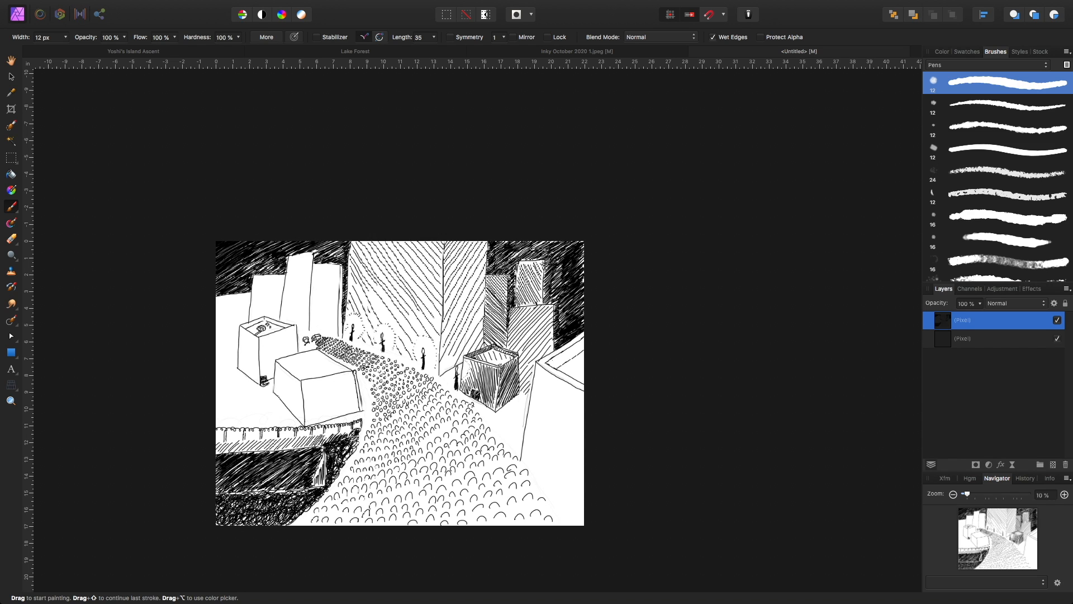
- Add hatch strokes to the recessed roof interior and rim of the large building at the drawing's right edge
{"action": "left_click_drag", "start_coordinate": [557, 352], "coordinate": [562, 367]}
{"action": "left_click_drag", "start_coordinate": [560, 349], "coordinate": [573, 363]}
{"action": "left_click_drag", "start_coordinate": [571, 342], "coordinate": [580, 358]}
{"action": "left_click_drag", "start_coordinate": [579, 339], "coordinate": [583, 354]}
{"action": "mouse_move", "coordinate": [567, 361]}
{"action": "left_mouse_down"}
{"action": "mouse_move", "coordinate": [573, 378]}
{"action": "mouse_move", "coordinate": [583, 370]}
{"action": "left_mouse_up"}
- Shade the wall of the large building at the right edge with widely spaced diagonal lines
{"action": "left_click_drag", "start_coordinate": [549, 371], "coordinate": [529, 404]}
{"action": "mouse_move", "coordinate": [570, 384]}
{"action": "left_mouse_down"}
{"action": "mouse_move", "coordinate": [534, 409]}
{"action": "mouse_move", "coordinate": [521, 441]}
{"action": "left_mouse_up"}
{"action": "left_click_drag", "start_coordinate": [584, 401], "coordinate": [528, 456]}
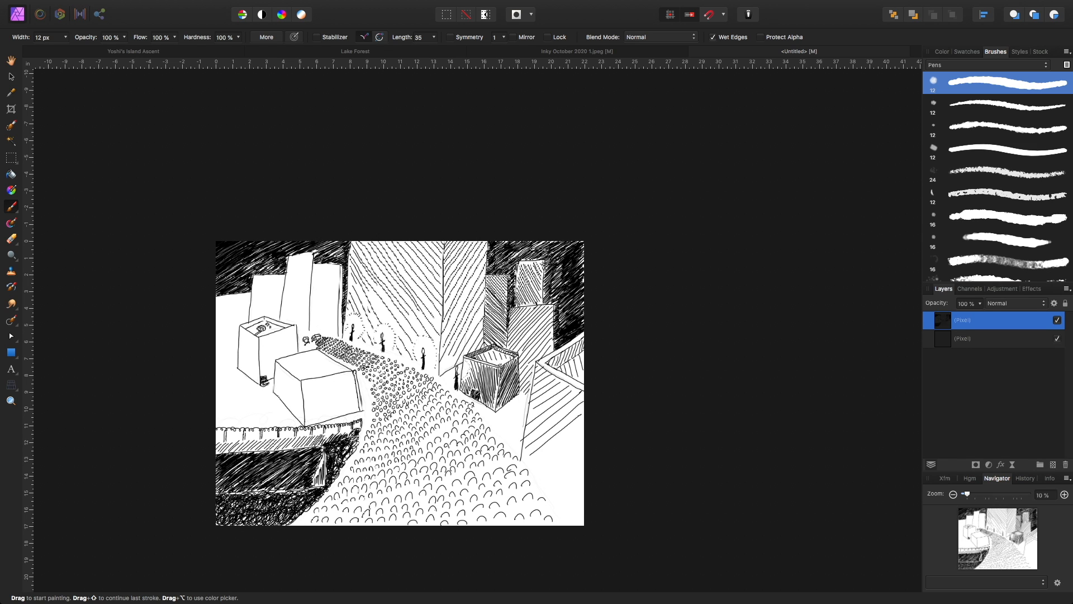
- Continue the wide diagonal hatching down the large right-edge building's wall to the drawing's lower right corner
{"action": "left_click_drag", "start_coordinate": [581, 428], "coordinate": [533, 478]}
{"action": "mouse_move", "coordinate": [583, 447]}
{"action": "left_mouse_down"}
{"action": "mouse_move", "coordinate": [541, 488]}
{"action": "mouse_move", "coordinate": [559, 521]}
{"action": "left_mouse_up"}
{"action": "left_click_drag", "start_coordinate": [582, 511], "coordinate": [567, 525]}
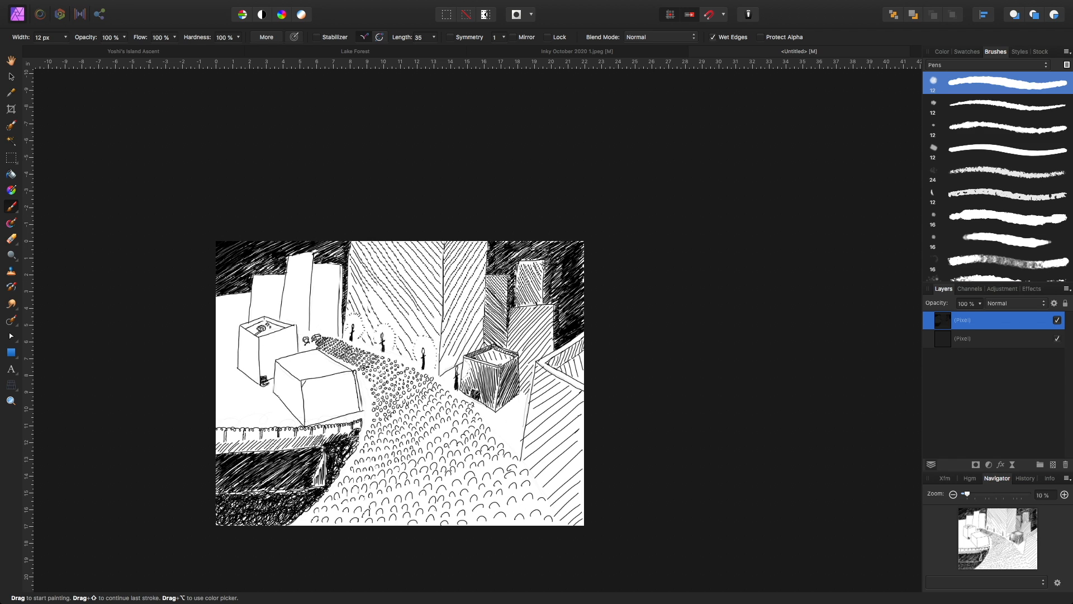
- Hatch both visible walls of the front-left box building, with diagonals running in opposing directions on each face
{"action": "mouse_move", "coordinate": [322, 379]}
{"action": "left_mouse_down"}
{"action": "mouse_move", "coordinate": [305, 404]}
{"action": "mouse_move", "coordinate": [308, 423]}
{"action": "mouse_move", "coordinate": [335, 416]}
{"action": "left_mouse_up"}
{"action": "left_click_drag", "start_coordinate": [356, 389], "coordinate": [346, 412]}
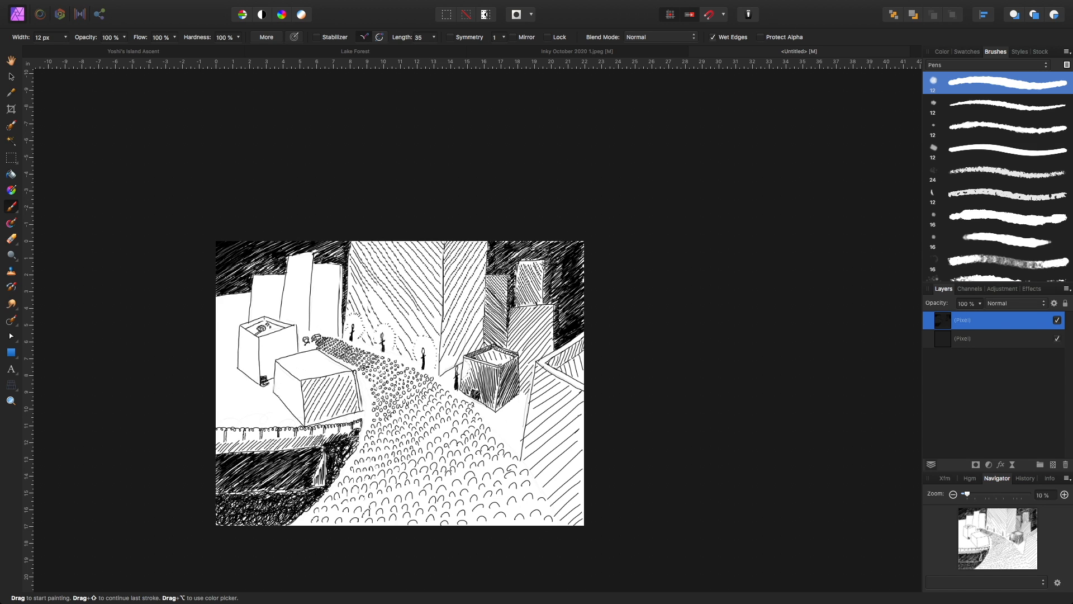
{"action": "left_click_drag", "start_coordinate": [280, 380], "coordinate": [277, 411]}
{"action": "left_click_drag", "start_coordinate": [291, 369], "coordinate": [284, 414]}
{"action": "mouse_move", "coordinate": [300, 372]}
{"action": "left_mouse_down"}
{"action": "mouse_move", "coordinate": [285, 419]}
{"action": "mouse_move", "coordinate": [302, 409]}
{"action": "left_mouse_up"}
{"action": "left_click_drag", "start_coordinate": [293, 378], "coordinate": [300, 396]}
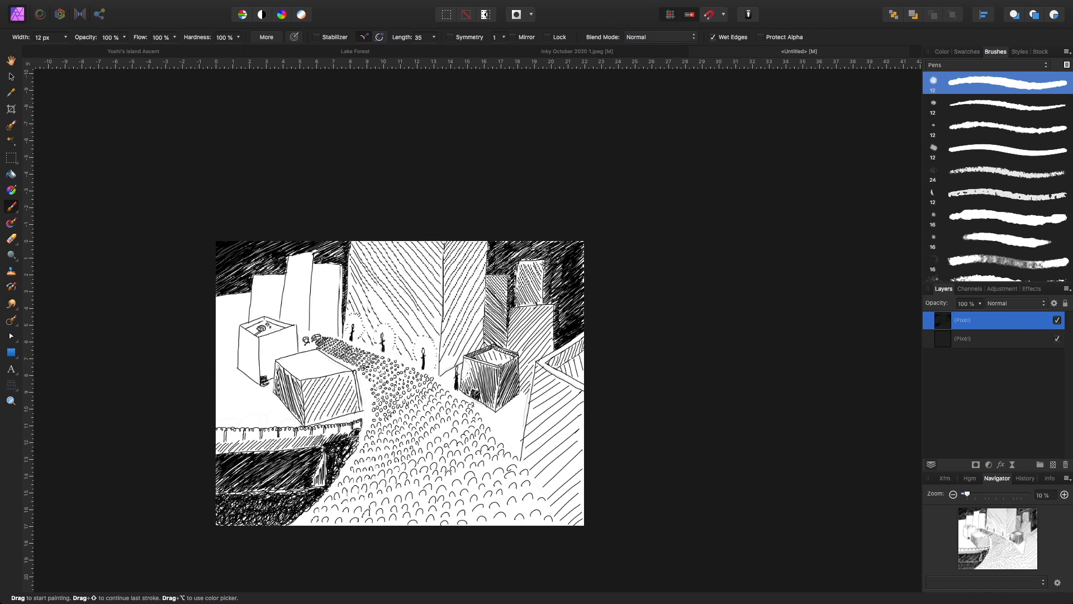
- Fill the top of the front-left box building with dense dark diagonal strokes as a recessed roof interior
{"action": "mouse_move", "coordinate": [293, 358]}
{"action": "left_mouse_down"}
{"action": "mouse_move", "coordinate": [287, 372]}
{"action": "mouse_move", "coordinate": [309, 377]}
{"action": "left_mouse_up"}
{"action": "left_click_drag", "start_coordinate": [322, 361], "coordinate": [314, 375]}
{"action": "left_click_drag", "start_coordinate": [329, 360], "coordinate": [319, 374]}
{"action": "left_click_drag", "start_coordinate": [332, 363], "coordinate": [326, 374]}
{"action": "left_click_drag", "start_coordinate": [337, 364], "coordinate": [328, 374]}
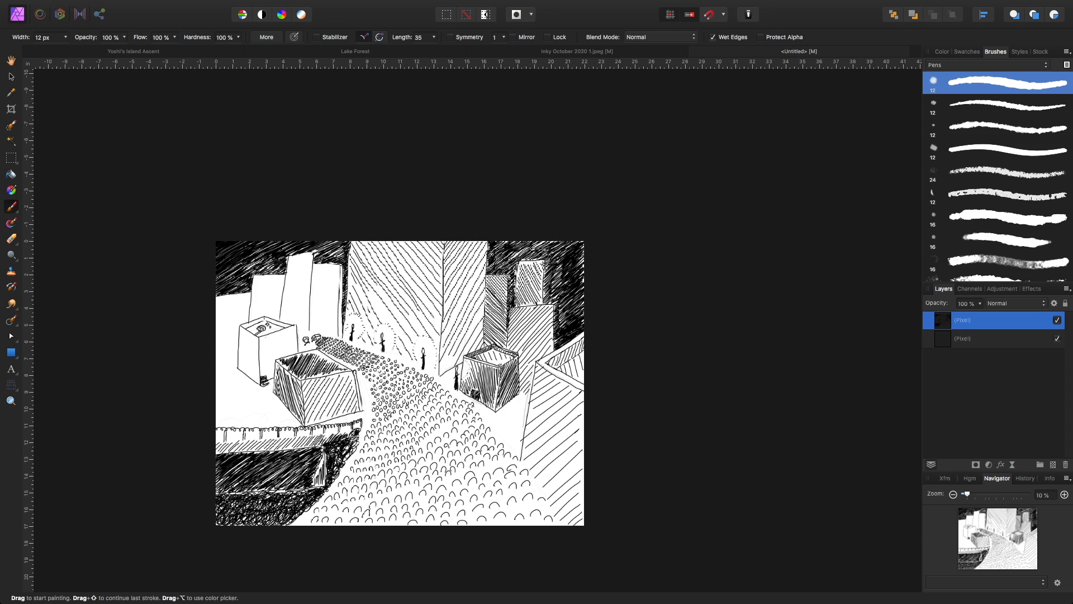
- Hatch the right wall of the rear-left box building with diagonals running down to the left
{"action": "left_click_drag", "start_coordinate": [269, 336], "coordinate": [264, 374]}
{"action": "left_click_drag", "start_coordinate": [289, 328], "coordinate": [264, 377]}
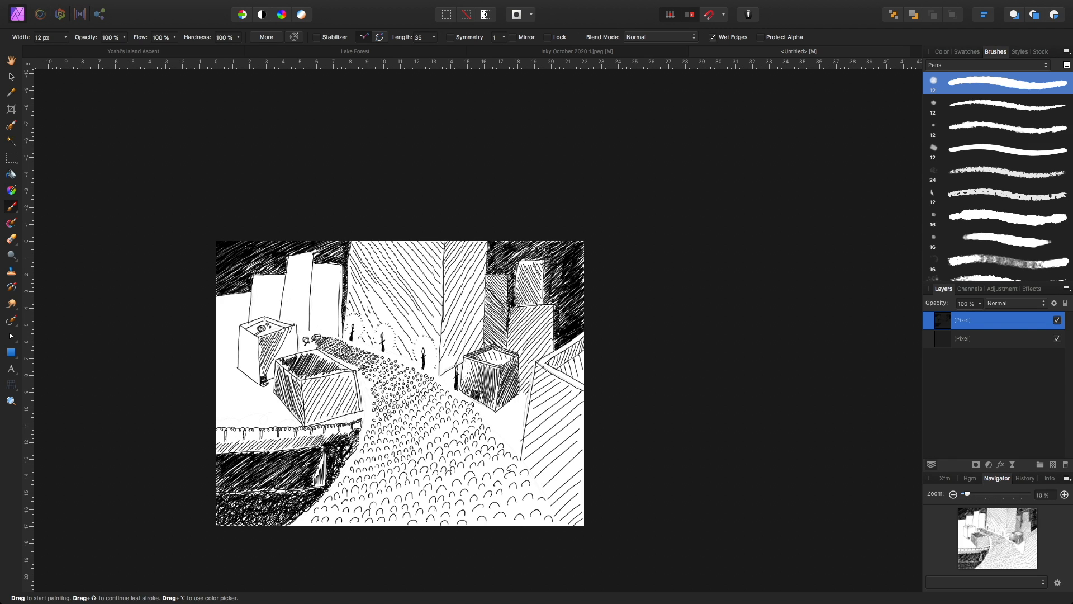
{"action": "left_click_drag", "start_coordinate": [291, 332], "coordinate": [267, 377]}
{"action": "left_click_drag", "start_coordinate": [296, 328], "coordinate": [270, 383]}
- Shade the left wall of the rear-left box building with close diagonal strokes
{"action": "left_click_drag", "start_coordinate": [256, 333], "coordinate": [250, 347]}
{"action": "left_click_drag", "start_coordinate": [258, 334], "coordinate": [246, 349]}
{"action": "left_click_drag", "start_coordinate": [255, 329], "coordinate": [240, 354]}
{"action": "left_click_drag", "start_coordinate": [258, 331], "coordinate": [241, 362]}
{"action": "left_click_drag", "start_coordinate": [257, 334], "coordinate": [240, 366]}
{"action": "mouse_move", "coordinate": [256, 342]}
{"action": "left_mouse_down"}
{"action": "mouse_move", "coordinate": [238, 372]}
{"action": "mouse_move", "coordinate": [247, 377]}
{"action": "left_mouse_up"}
{"action": "left_click_drag", "start_coordinate": [258, 347], "coordinate": [242, 381]}
{"action": "mouse_move", "coordinate": [254, 352]}
{"action": "left_mouse_down"}
{"action": "mouse_move", "coordinate": [240, 378]}
{"action": "mouse_move", "coordinate": [250, 375]}
{"action": "left_mouse_up"}
{"action": "left_click_drag", "start_coordinate": [241, 361], "coordinate": [246, 374]}
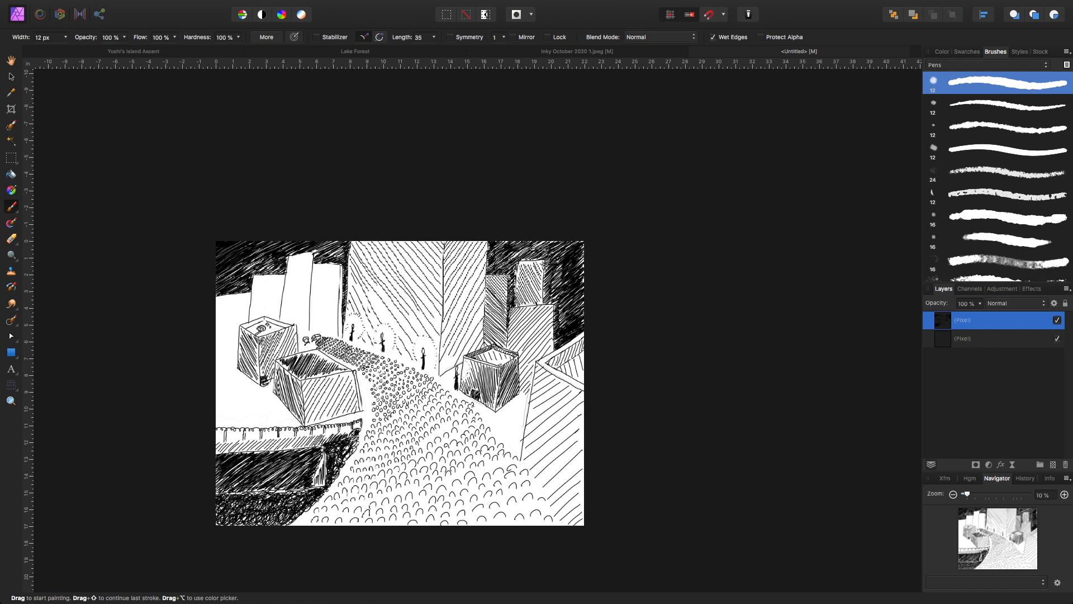
- Hatch the leftmost, shortest background tower behind the rear-left box with diagonals running down to the left
{"action": "left_click_drag", "start_coordinate": [261, 274], "coordinate": [251, 309]}
{"action": "left_click_drag", "start_coordinate": [272, 295], "coordinate": [252, 317]}
{"action": "left_click_drag", "start_coordinate": [273, 282], "coordinate": [253, 320]}
{"action": "left_click_drag", "start_coordinate": [278, 280], "coordinate": [262, 315]}
{"action": "left_click_drag", "start_coordinate": [281, 285], "coordinate": [267, 319]}
{"action": "left_click_drag", "start_coordinate": [281, 295], "coordinate": [272, 319]}
{"action": "left_click_drag", "start_coordinate": [285, 277], "coordinate": [279, 291]}
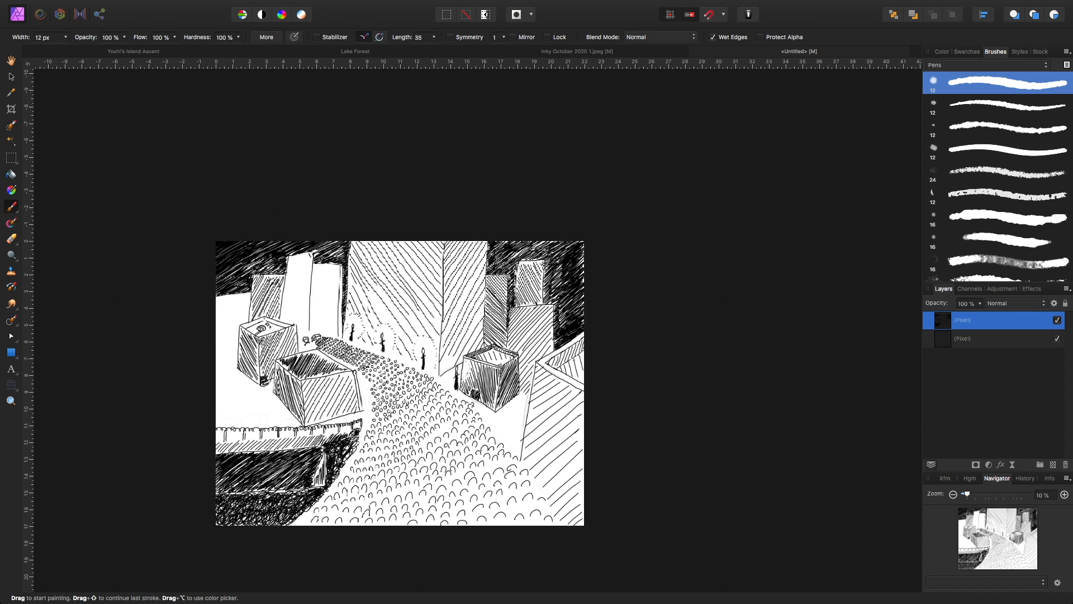
- Hatch the tall middle tower of the left background group with diagonals running down to the right
{"action": "left_click_drag", "start_coordinate": [298, 257], "coordinate": [310, 272]}
{"action": "left_click_drag", "start_coordinate": [294, 258], "coordinate": [309, 286]}
{"action": "left_click_drag", "start_coordinate": [290, 264], "coordinate": [307, 292]}
{"action": "left_click_drag", "start_coordinate": [288, 268], "coordinate": [308, 299]}
{"action": "left_click_drag", "start_coordinate": [288, 274], "coordinate": [307, 305]}
{"action": "left_click_drag", "start_coordinate": [287, 282], "coordinate": [309, 317]}
{"action": "left_click_drag", "start_coordinate": [290, 294], "coordinate": [309, 320]}
{"action": "left_click_drag", "start_coordinate": [286, 298], "coordinate": [308, 327]}
{"action": "left_click_drag", "start_coordinate": [285, 303], "coordinate": [303, 328]}
{"action": "left_click_drag", "start_coordinate": [284, 307], "coordinate": [300, 329]}
{"action": "left_click_drag", "start_coordinate": [281, 310], "coordinate": [294, 322]}
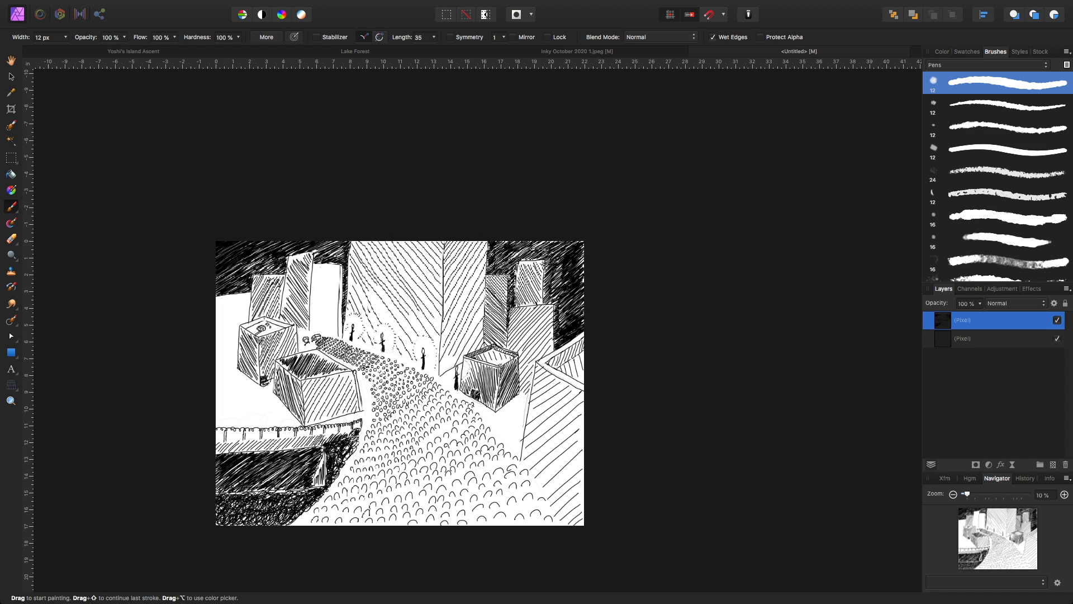
- Cover the background tower beside the huge central building with diagonal hatching
{"action": "left_click_drag", "start_coordinate": [312, 263], "coordinate": [322, 279]}
{"action": "left_click_drag", "start_coordinate": [312, 263], "coordinate": [327, 285]}
{"action": "left_click_drag", "start_coordinate": [310, 270], "coordinate": [334, 290]}
{"action": "left_click_drag", "start_coordinate": [314, 270], "coordinate": [337, 298]}
{"action": "left_click_drag", "start_coordinate": [310, 279], "coordinate": [338, 303]}
{"action": "left_click_drag", "start_coordinate": [314, 282], "coordinate": [337, 306]}
{"action": "left_click_drag", "start_coordinate": [313, 282], "coordinate": [336, 314]}
{"action": "left_click_drag", "start_coordinate": [312, 289], "coordinate": [338, 322]}
{"action": "left_click_drag", "start_coordinate": [312, 297], "coordinate": [334, 325]}
{"action": "left_click_drag", "start_coordinate": [314, 303], "coordinate": [335, 328]}
{"action": "left_click_drag", "start_coordinate": [315, 304], "coordinate": [338, 327]}
{"action": "left_click_drag", "start_coordinate": [323, 309], "coordinate": [337, 332]}
{"action": "left_click_drag", "start_coordinate": [325, 312], "coordinate": [337, 336]}
{"action": "left_click_drag", "start_coordinate": [332, 322], "coordinate": [339, 337]}
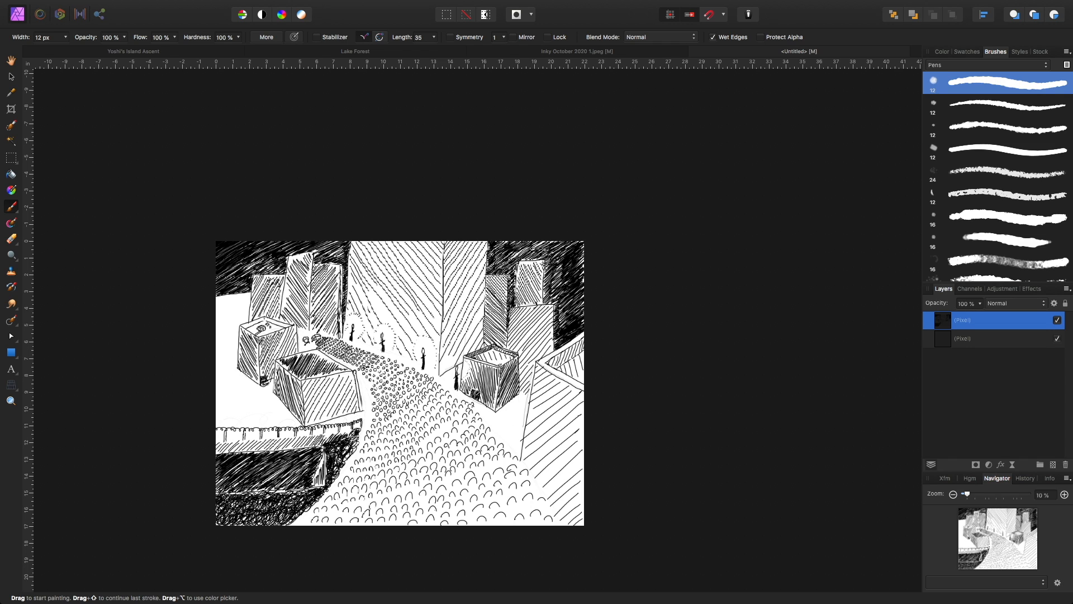
- Fill the shadow gaps beside the right box building, behind its torch and against the right-edge wall, with dense dark strokes
{"action": "mouse_move", "coordinate": [505, 407]}
{"action": "left_mouse_down"}
{"action": "mouse_move", "coordinate": [495, 424]}
{"action": "mouse_move", "coordinate": [507, 441]}
{"action": "left_mouse_up"}
{"action": "left_click_drag", "start_coordinate": [525, 405], "coordinate": [510, 445]}
{"action": "left_click_drag", "start_coordinate": [525, 411], "coordinate": [511, 446]}
{"action": "left_click_drag", "start_coordinate": [524, 421], "coordinate": [513, 451]}
{"action": "left_click_drag", "start_coordinate": [521, 438], "coordinate": [520, 451]}
{"action": "left_click_drag", "start_coordinate": [525, 413], "coordinate": [520, 442]}
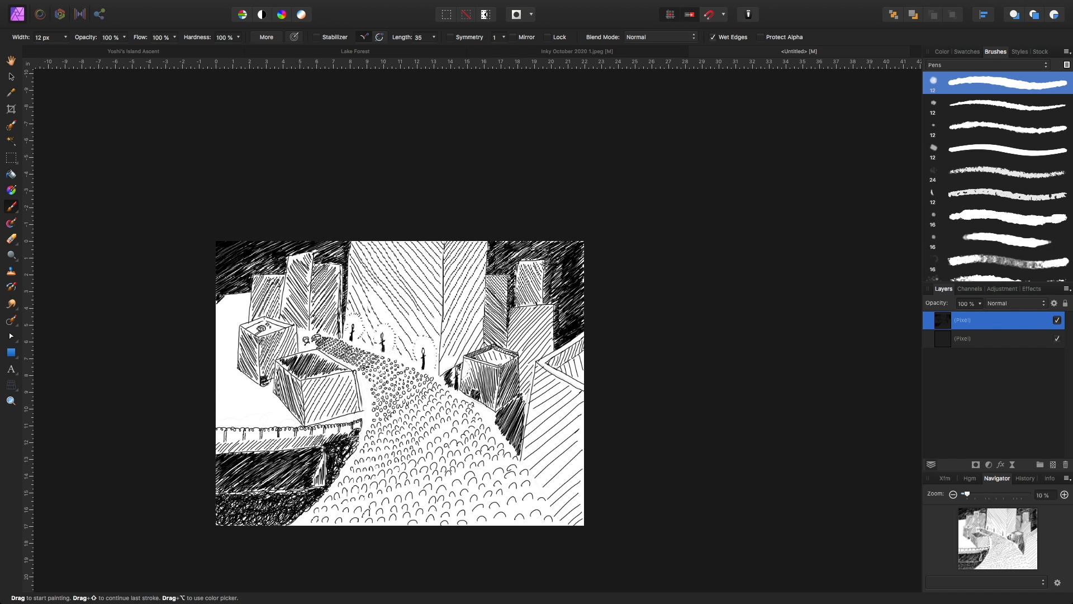
- Extend the dark sky hatching down the drawing's left edge, around the rear-left box building
{"action": "left_click_drag", "start_coordinate": [217, 306], "coordinate": [240, 295]}
{"action": "left_click_drag", "start_coordinate": [224, 312], "coordinate": [244, 294]}
{"action": "left_click_drag", "start_coordinate": [226, 313], "coordinate": [246, 294]}
{"action": "left_click_drag", "start_coordinate": [239, 303], "coordinate": [250, 295]}
{"action": "left_click_drag", "start_coordinate": [241, 306], "coordinate": [250, 303]}
{"action": "left_click_drag", "start_coordinate": [238, 318], "coordinate": [248, 310]}
{"action": "mouse_move", "coordinate": [240, 321]}
{"action": "left_mouse_down"}
{"action": "mouse_move", "coordinate": [248, 312]}
{"action": "mouse_move", "coordinate": [232, 309]}
{"action": "mouse_move", "coordinate": [241, 309]}
{"action": "left_mouse_up"}
{"action": "left_click_drag", "start_coordinate": [216, 341], "coordinate": [238, 307]}
{"action": "left_click_drag", "start_coordinate": [216, 345], "coordinate": [240, 315]}
{"action": "left_click_drag", "start_coordinate": [216, 336], "coordinate": [237, 317]}
{"action": "left_click_drag", "start_coordinate": [217, 344], "coordinate": [239, 322]}
{"action": "mouse_move", "coordinate": [216, 359]}
{"action": "left_mouse_down"}
{"action": "mouse_move", "coordinate": [239, 328]}
{"action": "mouse_move", "coordinate": [237, 353]}
{"action": "left_mouse_up"}
{"action": "left_click_drag", "start_coordinate": [216, 383], "coordinate": [227, 364]}
{"action": "left_click_drag", "start_coordinate": [220, 383], "coordinate": [236, 358]}
{"action": "mouse_move", "coordinate": [218, 388]}
{"action": "left_mouse_down"}
{"action": "mouse_move", "coordinate": [238, 356]}
{"action": "mouse_move", "coordinate": [221, 381]}
{"action": "left_mouse_up"}
{"action": "left_click_drag", "start_coordinate": [215, 395], "coordinate": [234, 367]}
{"action": "left_click_drag", "start_coordinate": [215, 404], "coordinate": [236, 372]}
{"action": "left_click_drag", "start_coordinate": [215, 411], "coordinate": [234, 388]}
{"action": "left_click_drag", "start_coordinate": [225, 402], "coordinate": [240, 374]}
{"action": "left_click_drag", "start_coordinate": [232, 383], "coordinate": [238, 371]}
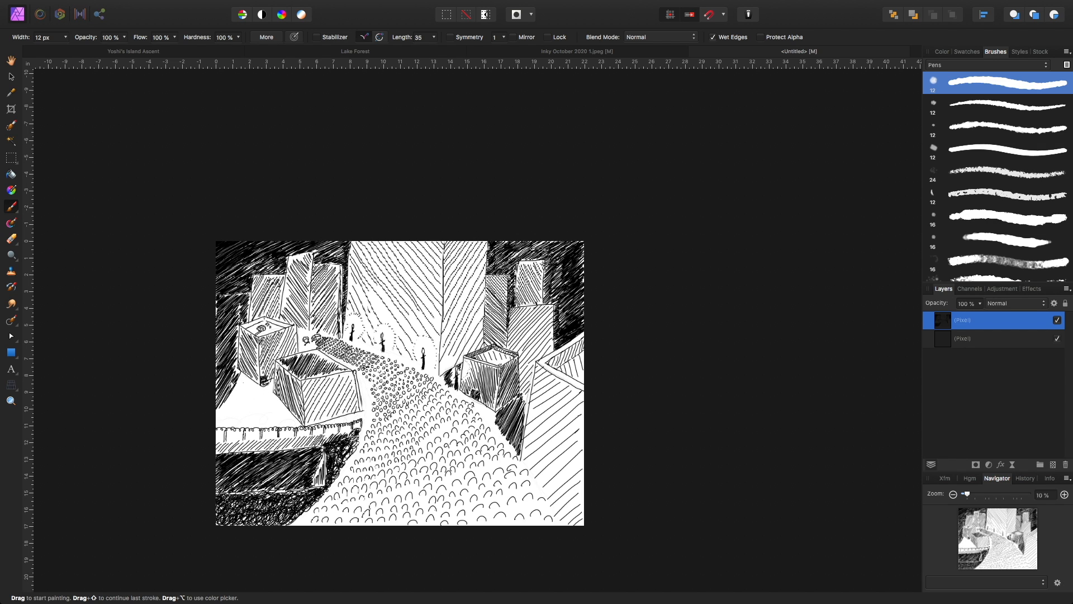
- Darken the ground between the two left box buildings and the railing with dense diagonal strokes
{"action": "mouse_move", "coordinate": [228, 402]}
{"action": "left_mouse_down"}
{"action": "mouse_move", "coordinate": [242, 378]}
{"action": "mouse_move", "coordinate": [224, 403]}
{"action": "left_mouse_up"}
{"action": "left_click_drag", "start_coordinate": [217, 417], "coordinate": [239, 387]}
{"action": "mouse_move", "coordinate": [219, 424]}
{"action": "left_mouse_down"}
{"action": "mouse_move", "coordinate": [241, 383]}
{"action": "mouse_move", "coordinate": [254, 394]}
{"action": "left_mouse_up"}
{"action": "left_click_drag", "start_coordinate": [240, 420], "coordinate": [262, 393]}
{"action": "left_click_drag", "start_coordinate": [247, 423], "coordinate": [268, 399]}
{"action": "left_click_drag", "start_coordinate": [253, 423], "coordinate": [275, 400]}
{"action": "left_click_drag", "start_coordinate": [262, 423], "coordinate": [279, 407]}
{"action": "left_click_drag", "start_coordinate": [273, 419], "coordinate": [286, 409]}
{"action": "left_click_drag", "start_coordinate": [282, 423], "coordinate": [292, 411]}
{"action": "left_click_drag", "start_coordinate": [280, 418], "coordinate": [285, 406]}
{"action": "left_click_drag", "start_coordinate": [270, 416], "coordinate": [277, 394]}
{"action": "left_click_drag", "start_coordinate": [263, 404], "coordinate": [270, 389]}
{"action": "left_click_drag", "start_coordinate": [260, 401], "coordinate": [270, 386]}
{"action": "mouse_move", "coordinate": [253, 397]}
{"action": "left_mouse_down"}
{"action": "mouse_move", "coordinate": [268, 388]}
{"action": "mouse_move", "coordinate": [255, 386]}
{"action": "left_mouse_up"}
{"action": "left_click_drag", "start_coordinate": [243, 389], "coordinate": [252, 382]}
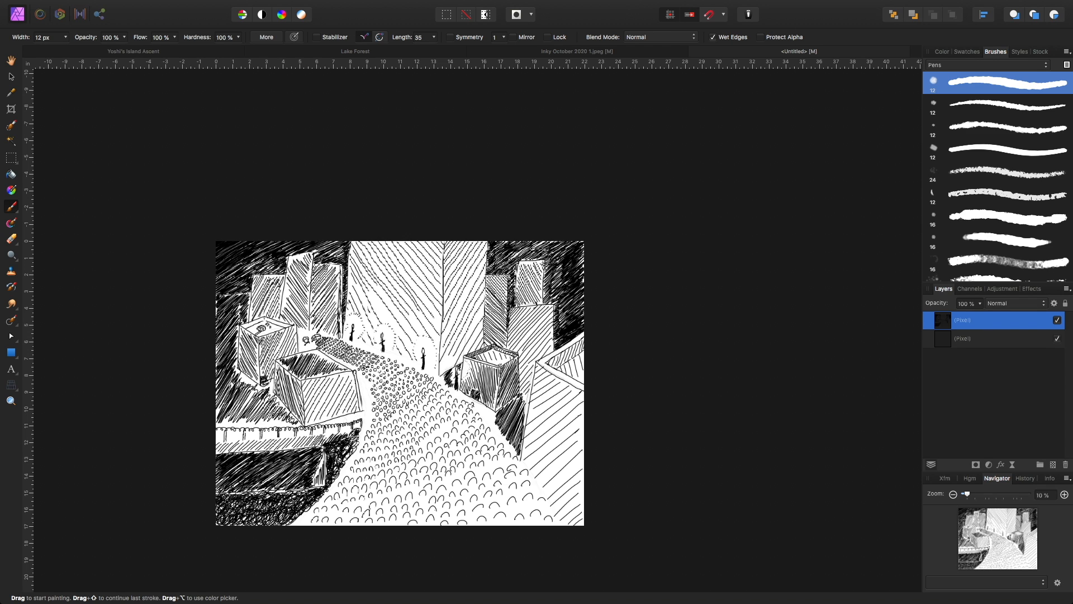
{"action": "left_click_drag", "start_coordinate": [226, 422], "coordinate": [267, 416]}
- Draw a small rounded end on the railing where it meets the edge of the crowd
{"action": "key", "text": "super+plus"}
{"action": "key", "text": "super+plus"}
{"action": "key", "text": "super+plus"}
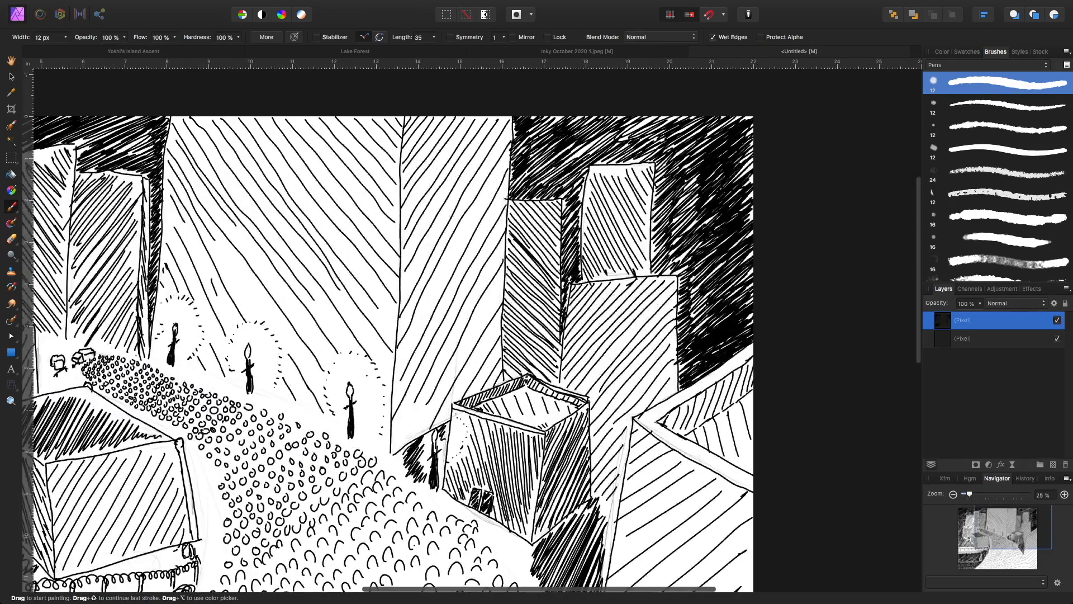
{"action": "left_click_drag", "start_coordinate": [475, 391], "coordinate": [546, 193]}
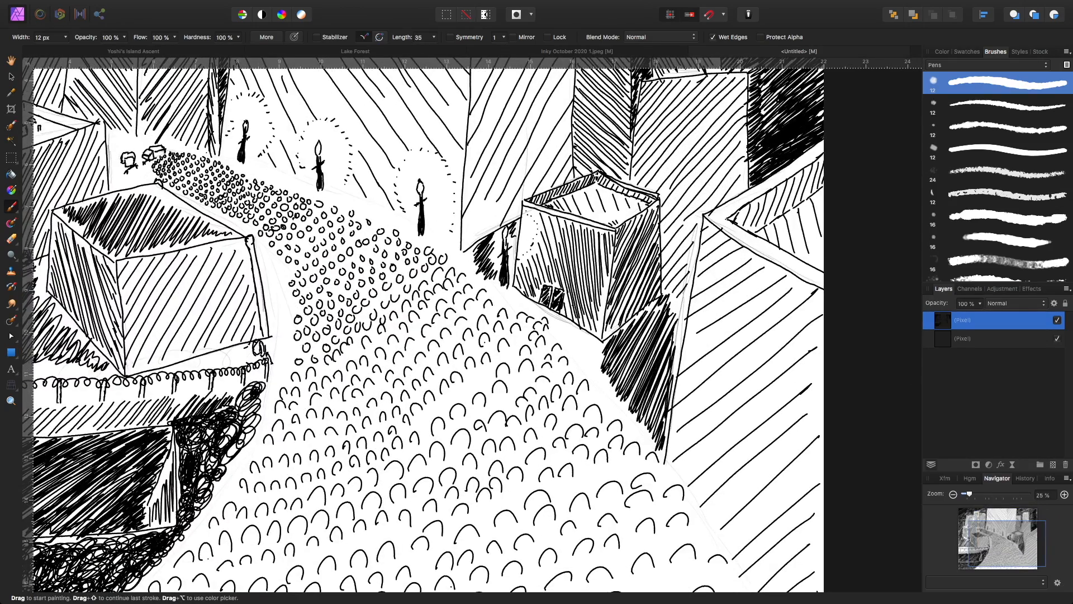
{"action": "mouse_move", "coordinate": [282, 365]}
{"action": "left_mouse_down"}
{"action": "mouse_move", "coordinate": [271, 383]}
{"action": "mouse_move", "coordinate": [283, 385]}
{"action": "left_mouse_up"}
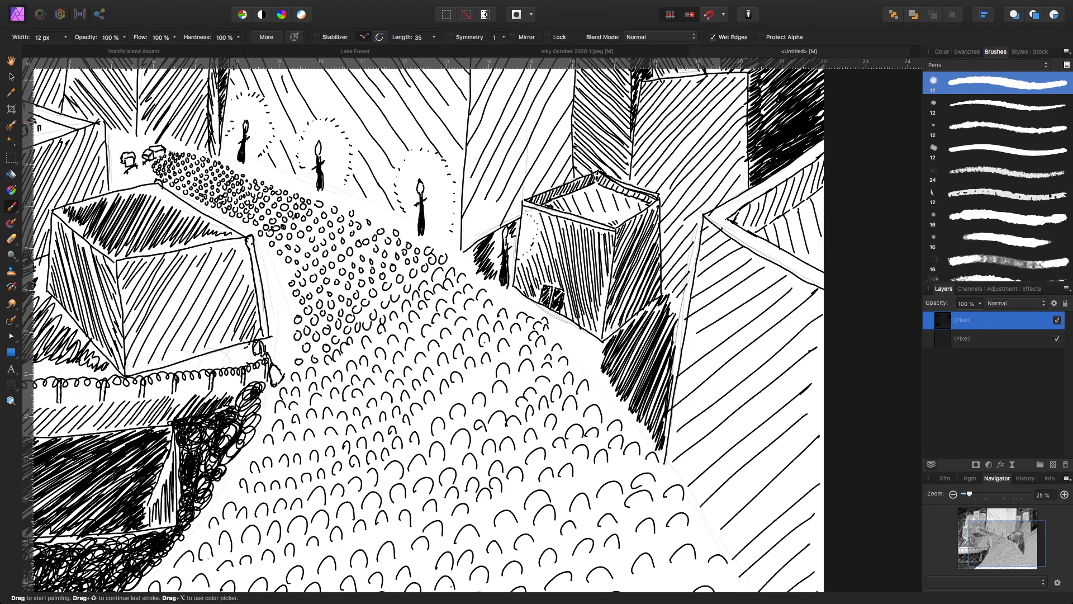
- Fill the remaining white gaps in the dark ground beside the left box buildings with extra hatching
{"action": "key", "text": "space"}
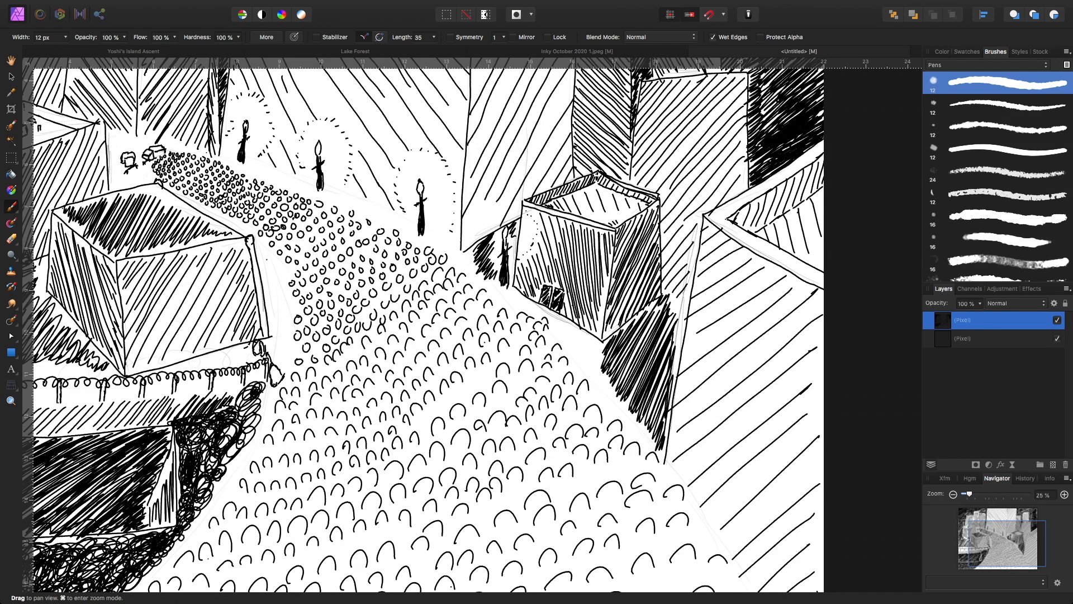
{"action": "left_click_drag", "start_coordinate": [266, 259], "coordinate": [398, 220]}
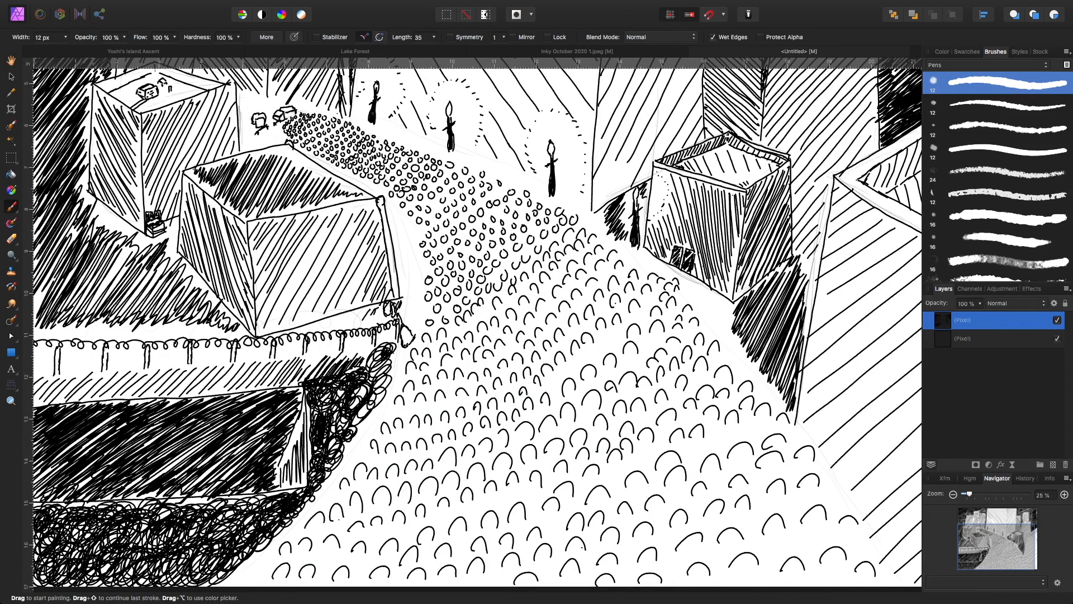
{"action": "key", "text": "space"}
{"action": "left_click_drag", "start_coordinate": [402, 314], "coordinate": [552, 293]}
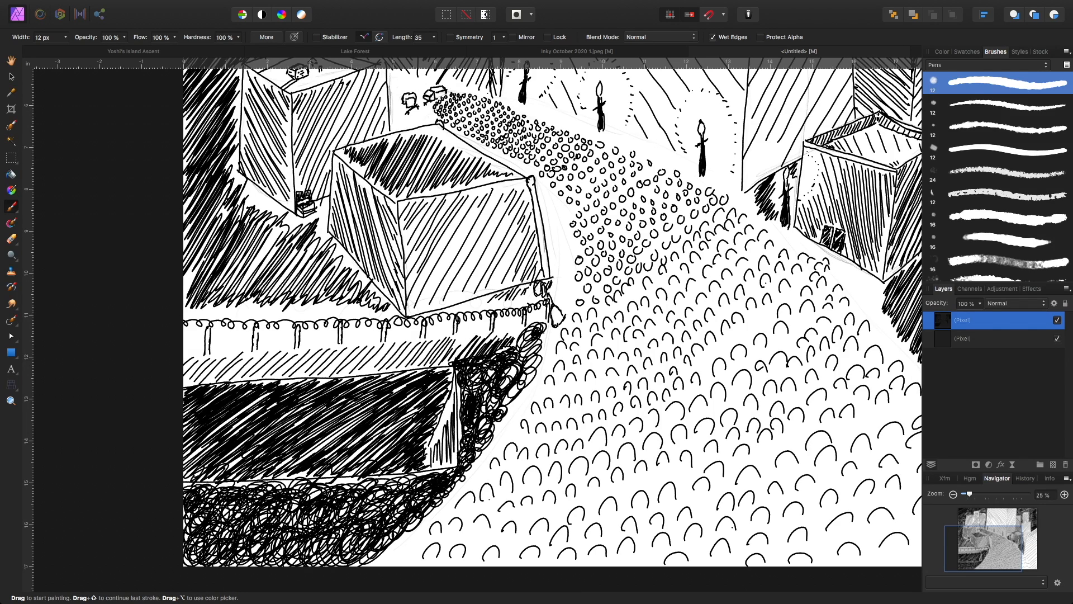
{"action": "mouse_move", "coordinate": [396, 315]}
{"action": "left_mouse_down"}
{"action": "mouse_move", "coordinate": [358, 298]}
{"action": "mouse_move", "coordinate": [274, 294]}
{"action": "mouse_move", "coordinate": [271, 262]}
{"action": "mouse_move", "coordinate": [196, 299]}
{"action": "mouse_move", "coordinate": [190, 246]}
{"action": "mouse_move", "coordinate": [253, 196]}
{"action": "mouse_move", "coordinate": [274, 246]}
{"action": "mouse_move", "coordinate": [302, 244]}
{"action": "mouse_move", "coordinate": [393, 306]}
{"action": "left_mouse_up"}
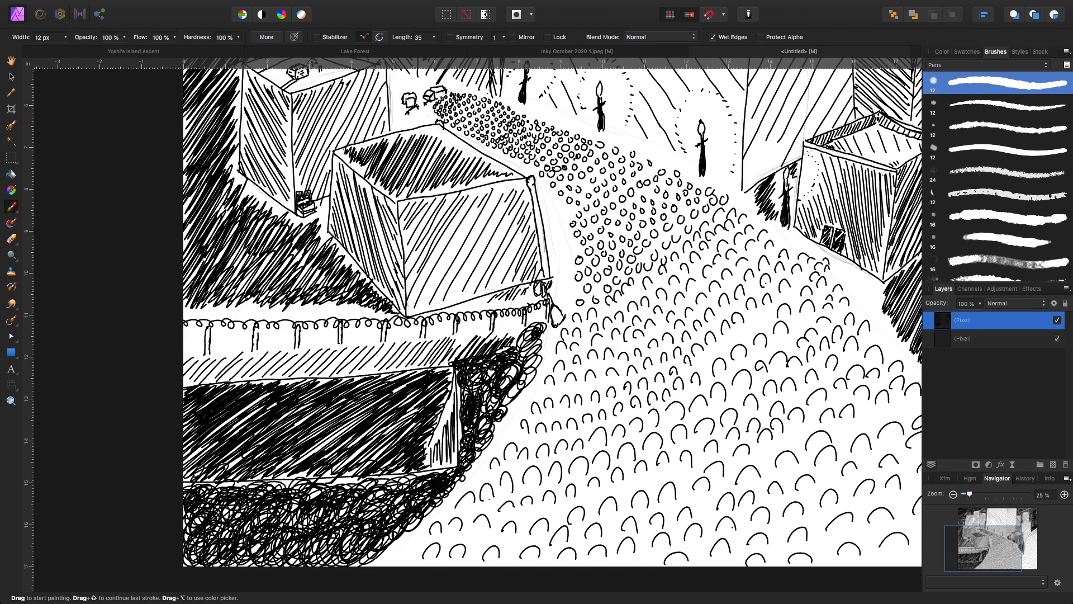
{"action": "mouse_move", "coordinate": [349, 260]}
{"action": "left_mouse_down"}
{"action": "mouse_move", "coordinate": [307, 254]}
{"action": "mouse_move", "coordinate": [284, 279]}
{"action": "mouse_move", "coordinate": [257, 205]}
{"action": "mouse_move", "coordinate": [246, 210]}
{"action": "mouse_move", "coordinate": [232, 180]}
{"action": "left_mouse_up"}
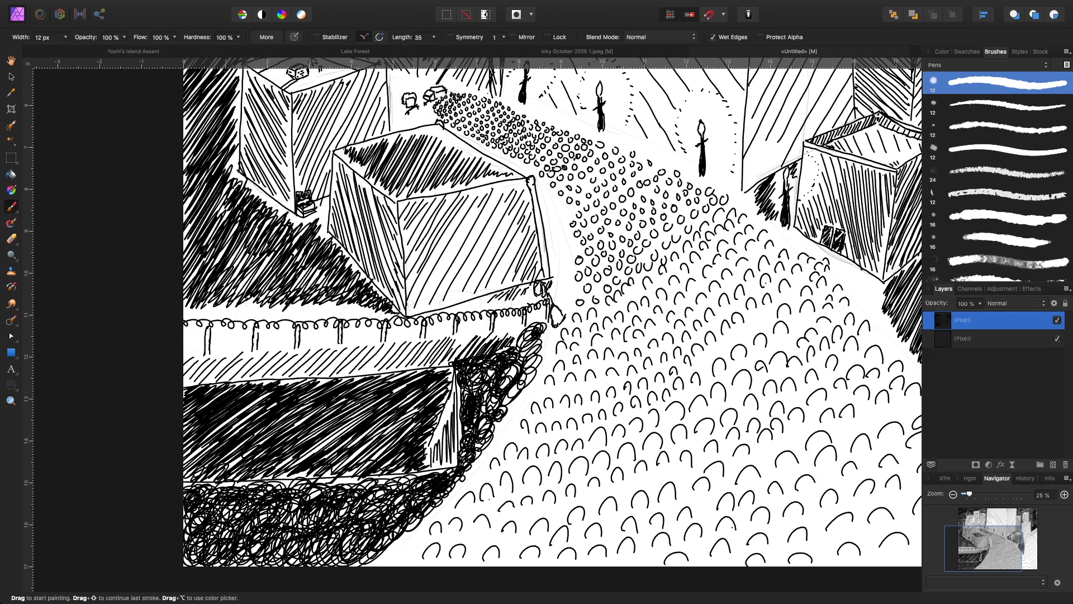
{"action": "key", "text": "super+minus"}
{"action": "key", "text": "super+minus"}
{"action": "key", "text": "super+minus"}
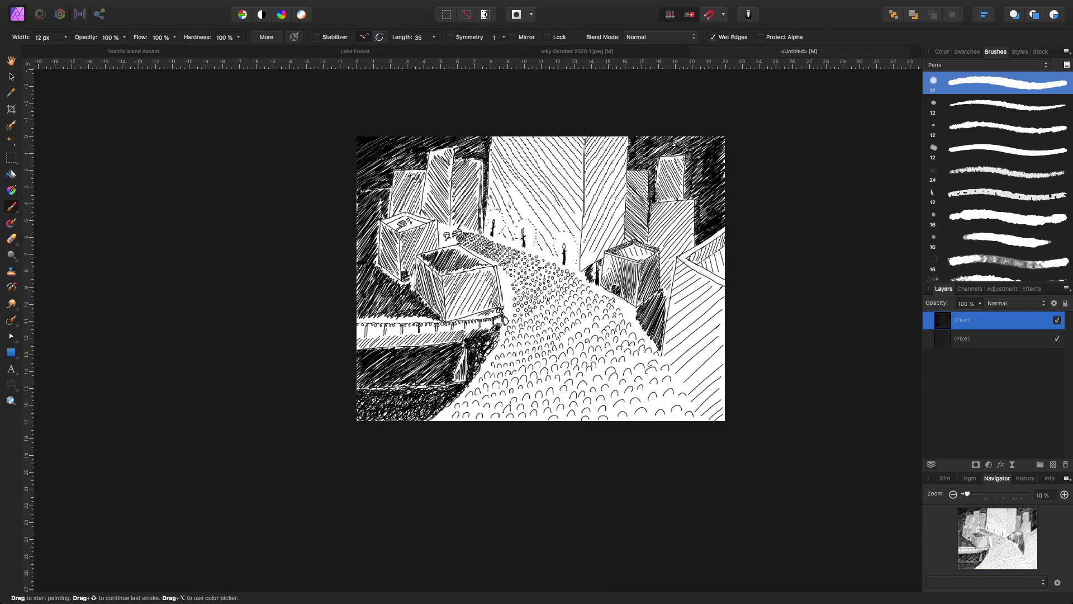
{"action": "left_click_drag", "start_coordinate": [537, 280], "coordinate": [407, 334]}
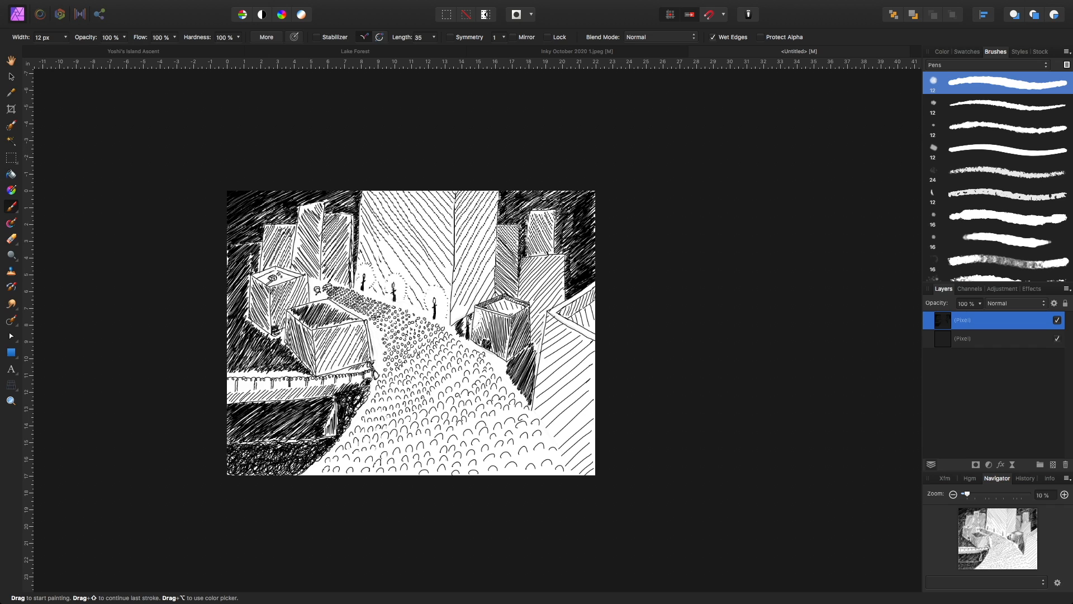